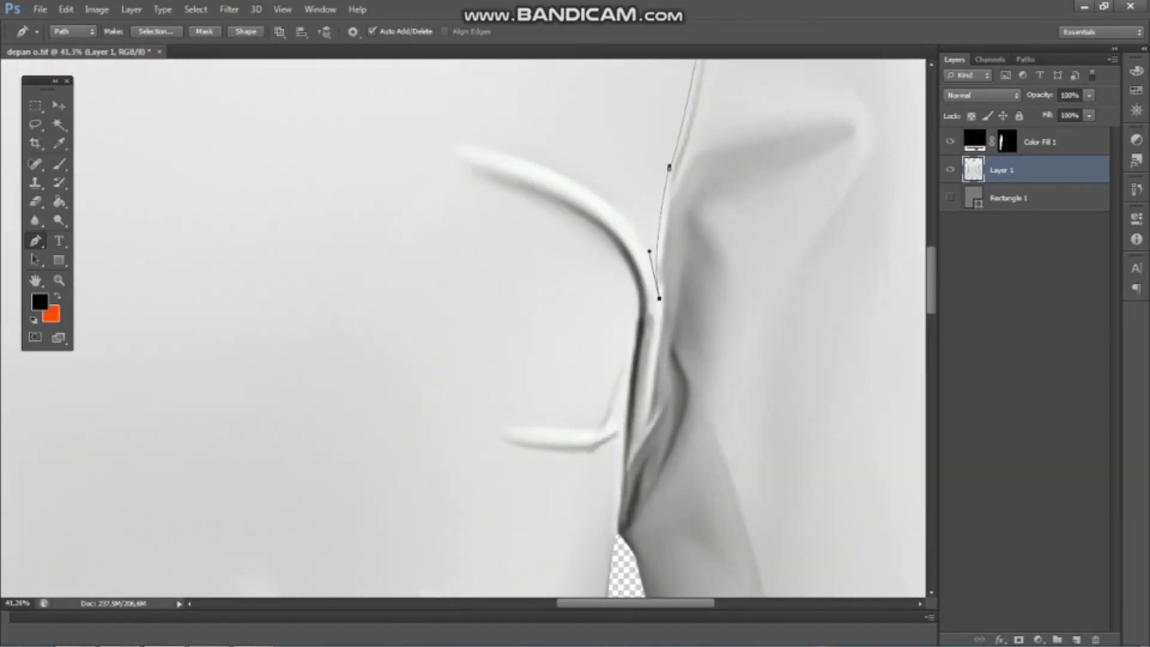
Step: Finish the Pen path along the right armhole seam and around the white sleeve, and turn it into a selection
scroll(622, 516, "up", 2)
scroll(623, 414, "down", 6)
scroll(623, 455, "up", 3)
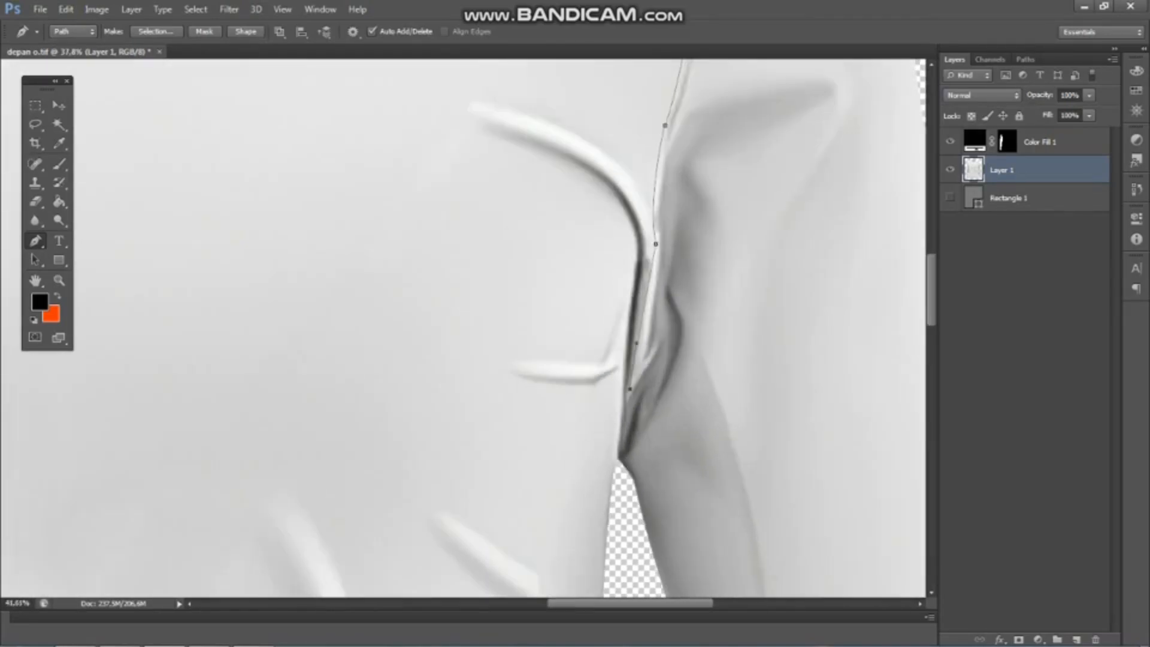
scroll(623, 455, "down", 8)
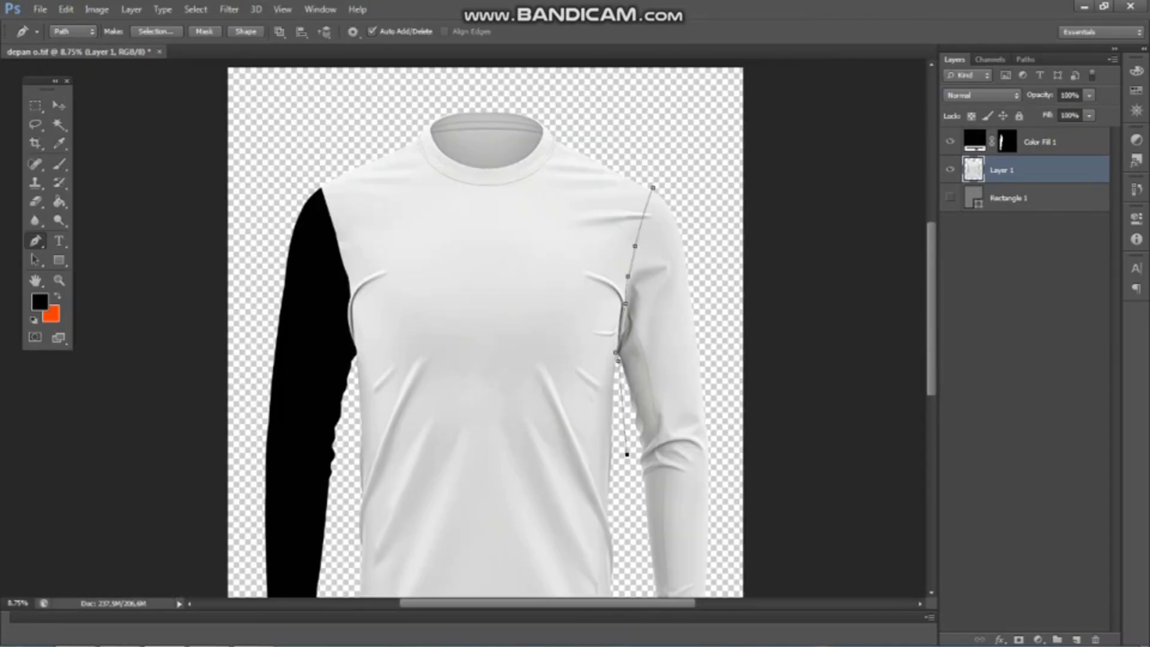
key("ctrl+Return")
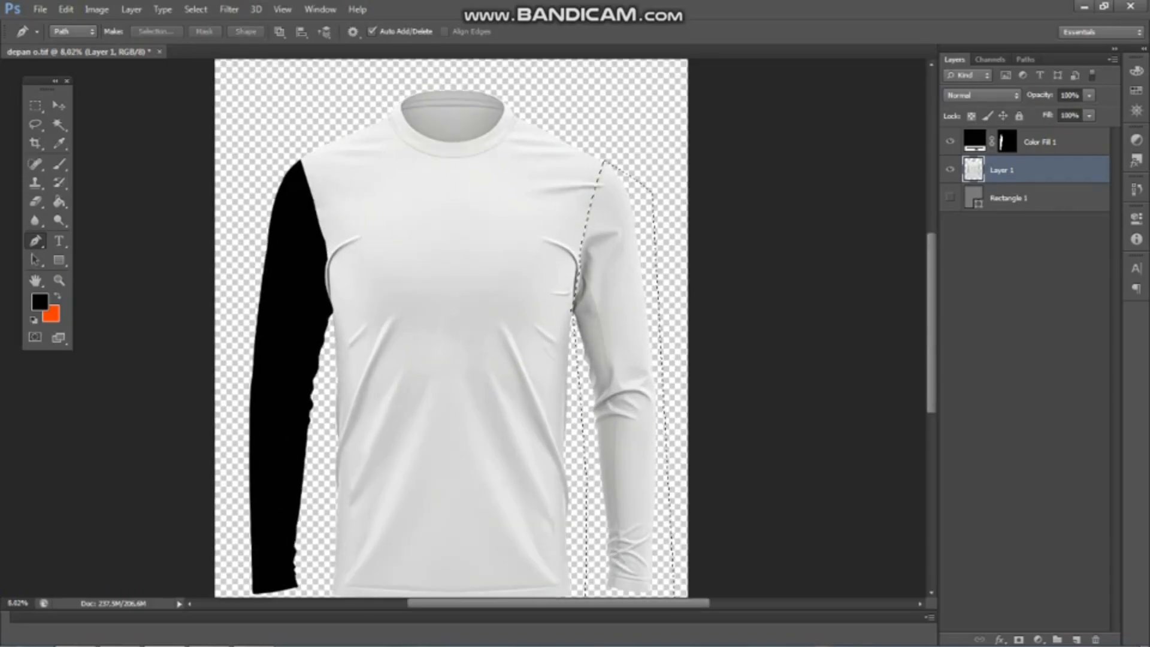
Step: Restrict the selection to the right sleeve itself and add a black Solid Color fill layer for it
key("w")
left_click(1038, 639)
left_click(1030, 316)
left_click(1094, 275)
Step: On Layer 1, trace a Pen path along the lower outer seam of the collar from shoulder to shoulder
scroll(403, 135, "up", 8)
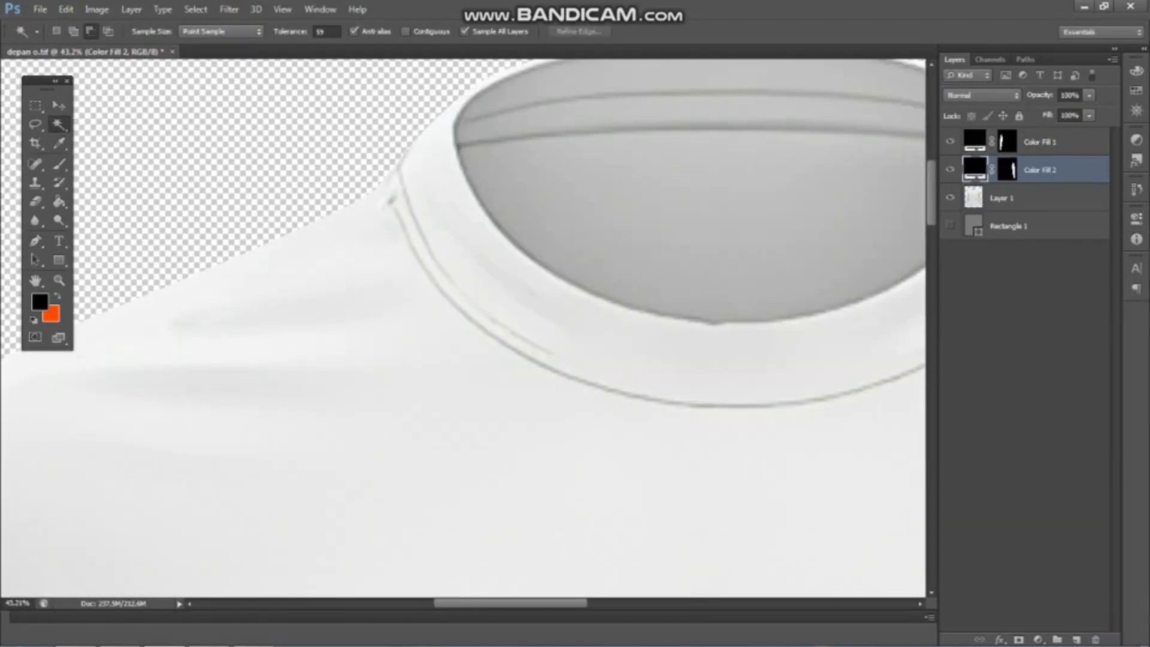
left_click(1030, 197)
left_click(35, 240)
left_click(371, 167)
mouse_move(560, 385)
left_mouse_down()
mouse_move(736, 442)
mouse_move(735, 450)
left_mouse_up()
left_click(561, 385, "alt")
scroll(723, 395, "down", 1)
left_click_drag(541, 345, 433, 350)
left_click(541, 345, "alt")
left_click_drag(677, 196, 688, 173)
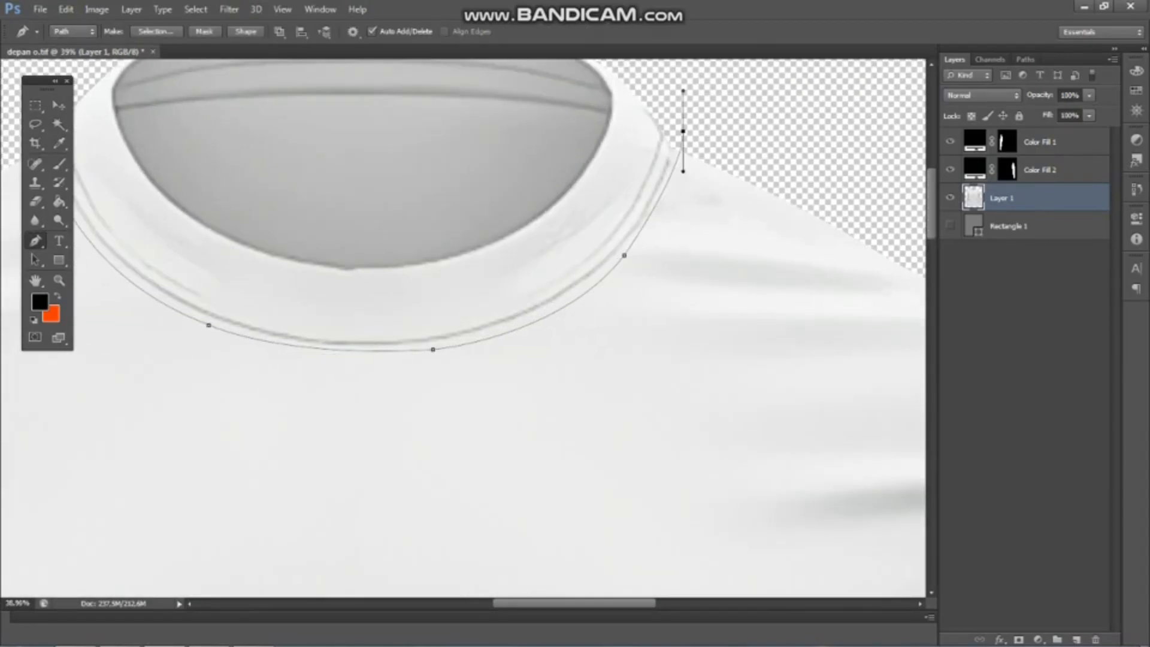
Step: Close the collar path above the neck opening and convert it into a selection
scroll(698, 174, "down", 3)
left_click(691, 79)
left_click(340, 79)
left_click(358, 153)
scroll(491, 137, "down", 2)
key("ctrl+Return")
key("w")
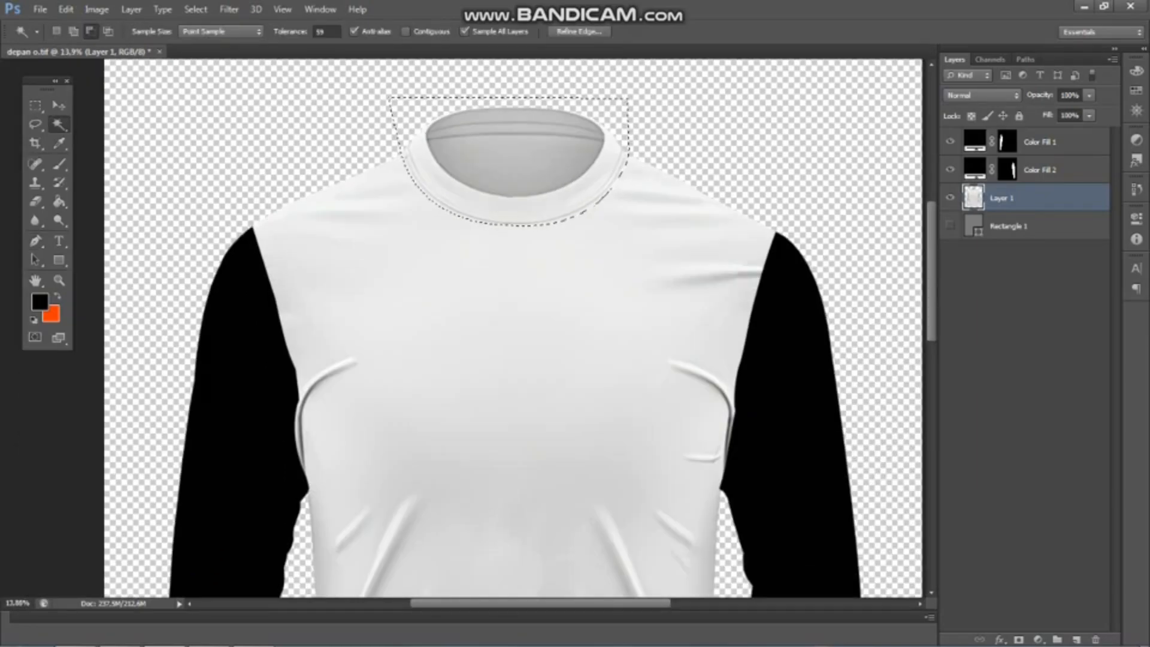
Step: Add a black Solid Color fill layer for the selected collar area and hide that layer
left_click(1038, 639)
left_click(1030, 316)
key("Return")
scroll(210, 90, "down", 1)
left_click(950, 197)
Step: Trace a Pen path along the collar's inner edge from the front centre up to the right end of the inner back seam
scroll(419, 139, "up", 20)
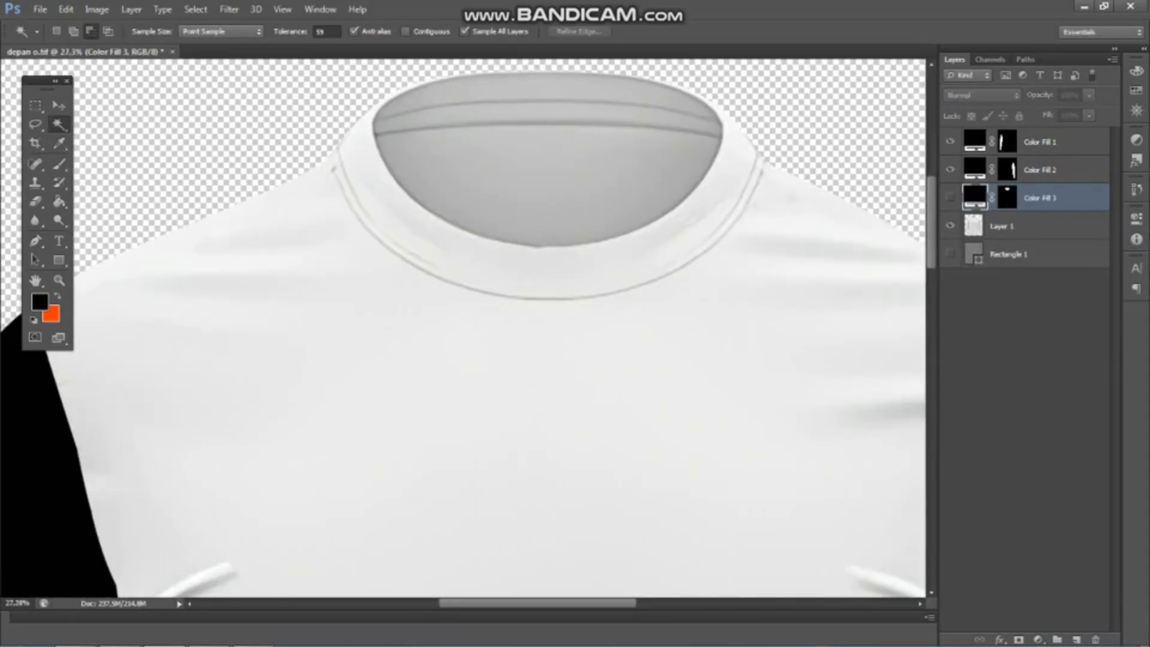
scroll(499, 197, "down", 3)
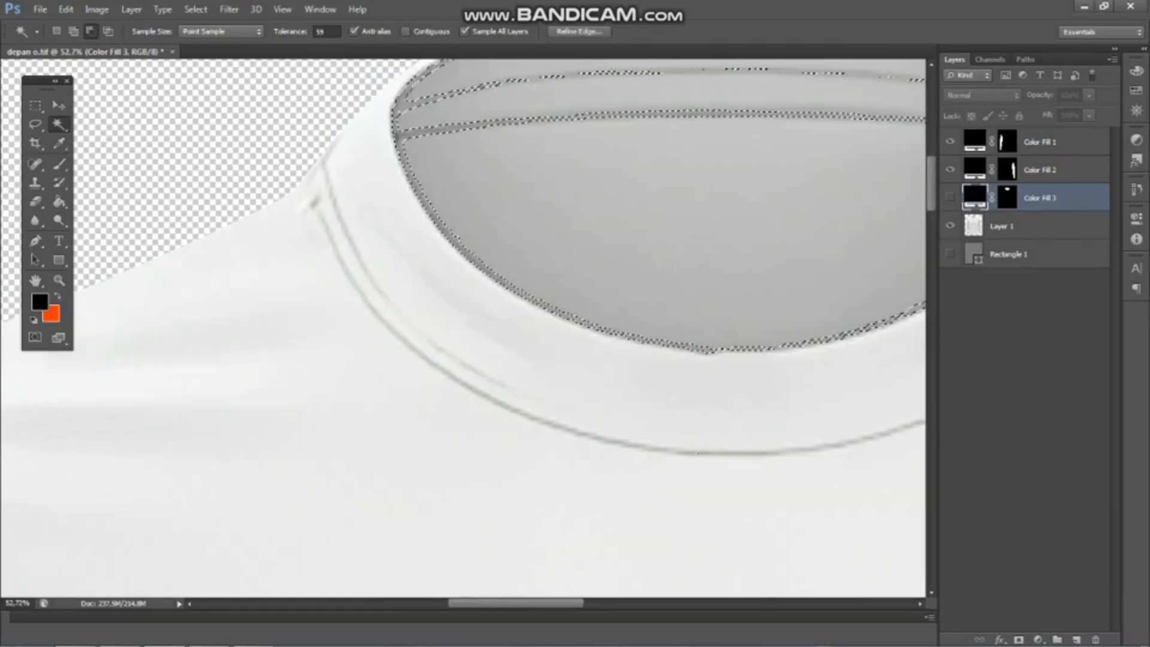
key("p")
scroll(430, 171, "up", 1)
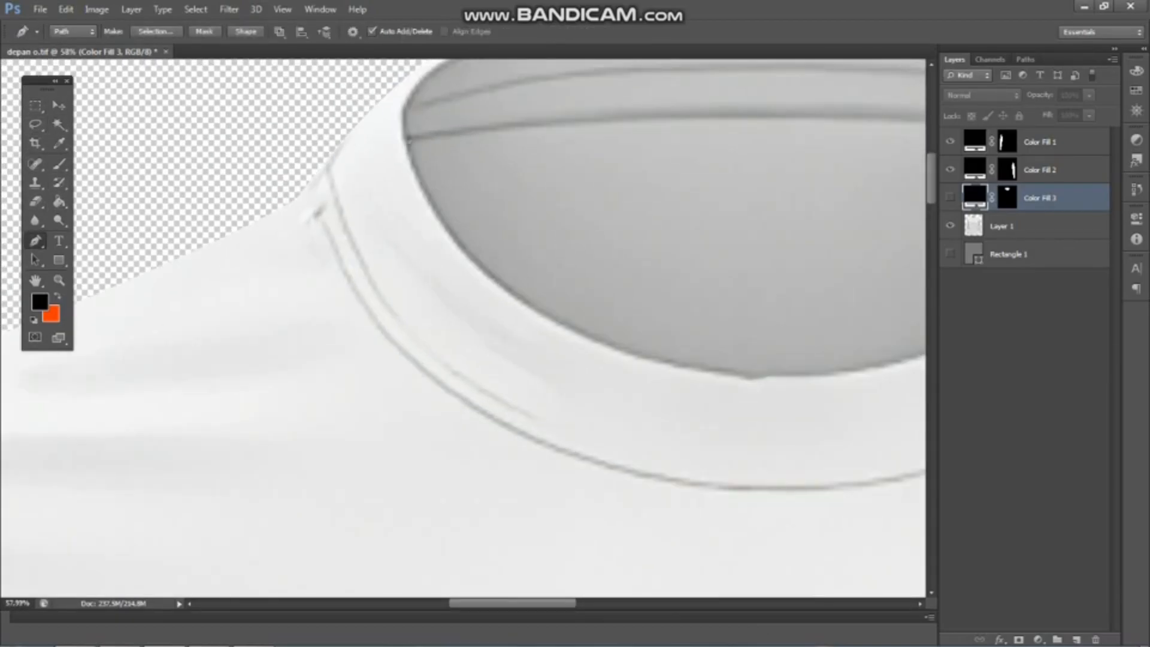
left_click_drag(713, 368, 757, 418)
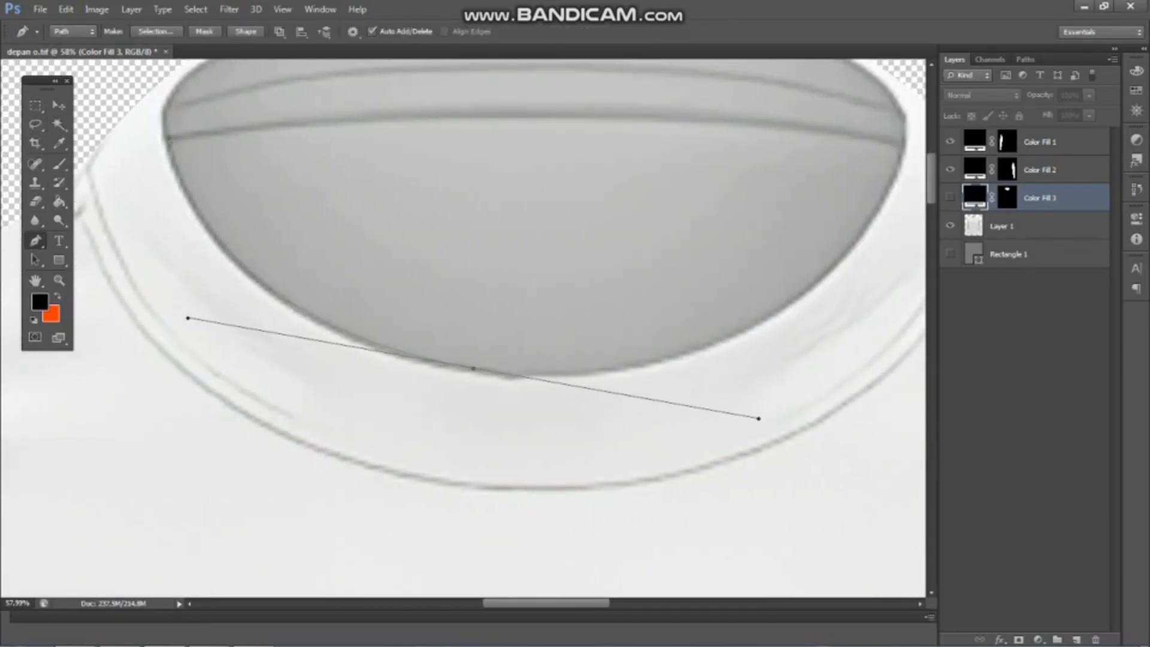
scroll(790, 353, "up", 1)
left_click_drag(910, 187, 919, 150)
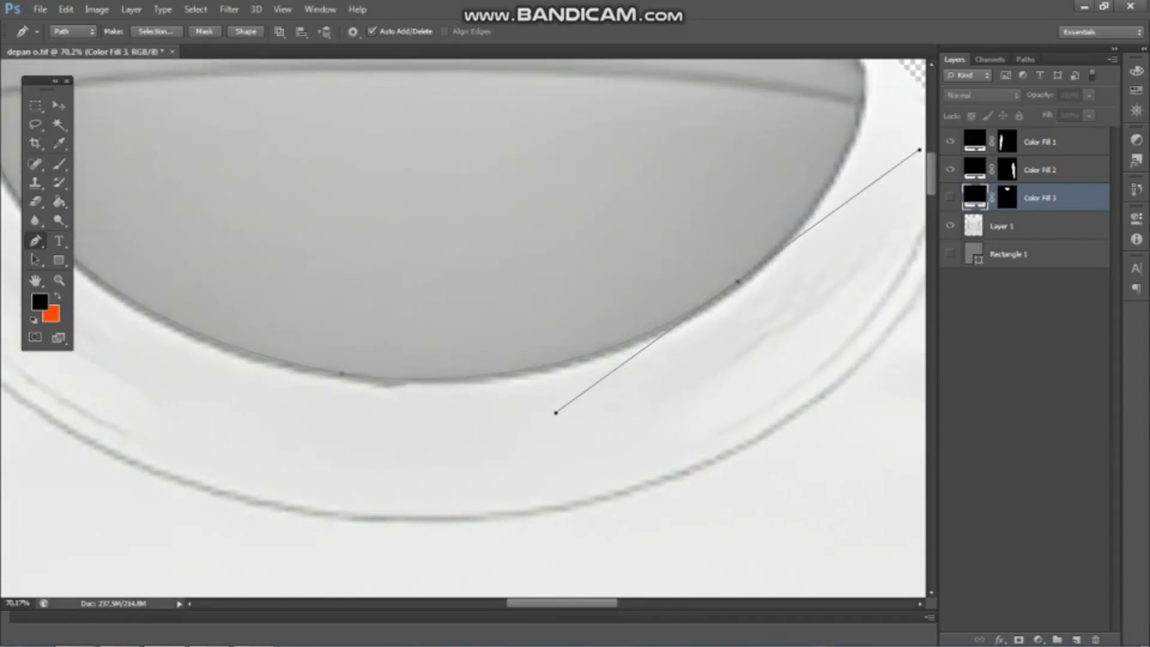
scroll(817, 142, "up", 1)
left_click_drag(865, 102, 880, 69)
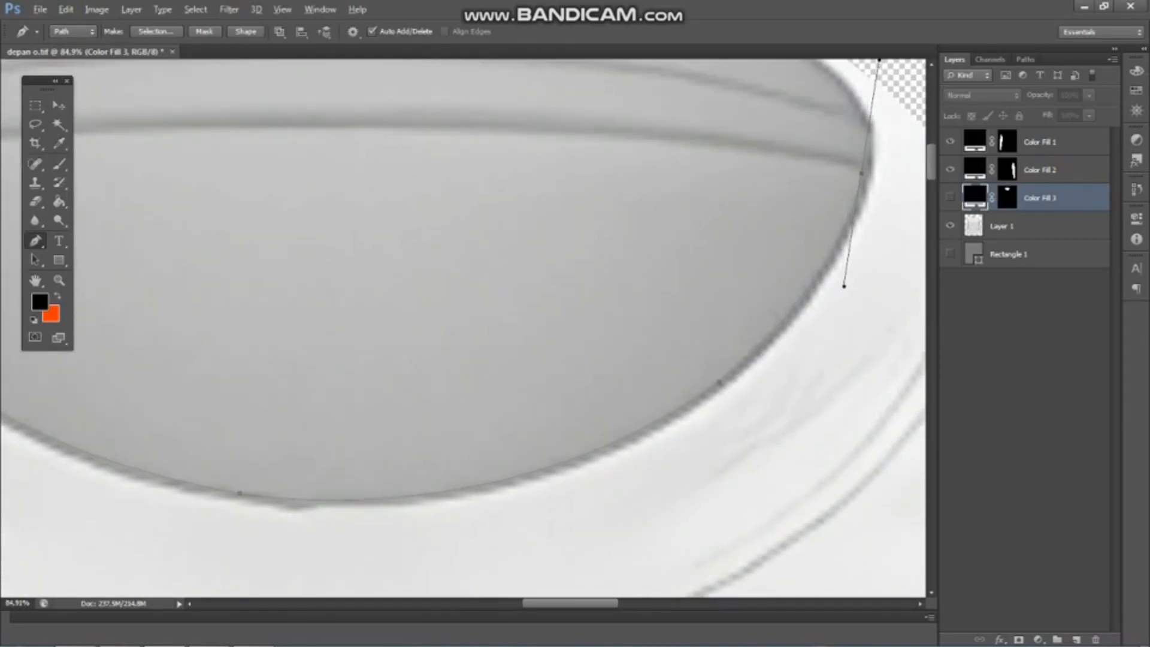
Step: Continue the path along the inner back seam, close it around the neck opening and convert it into a selection
left_click_drag(358, 127, 815, 132)
scroll(551, 150, "down", 2)
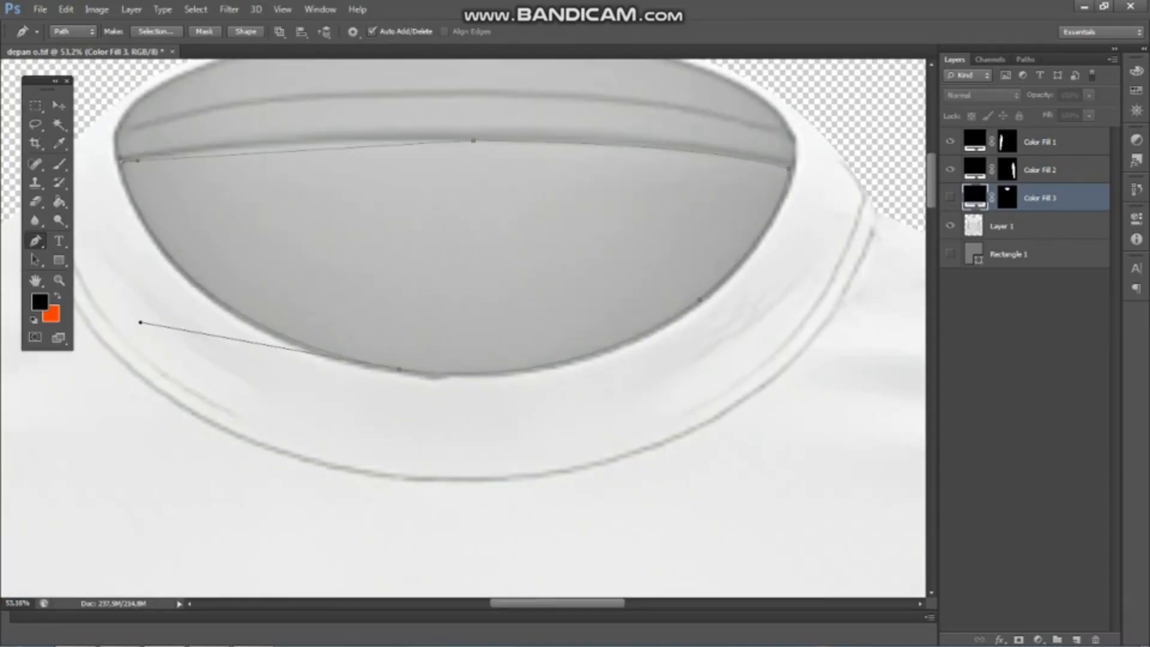
scroll(412, 180, "down", 2)
key("ctrl+Return")
Step: Add a white Solid Color fill layer for the neck opening above Layer 1
left_click(1018, 226)
left_click(1037, 639)
left_click(1036, 321)
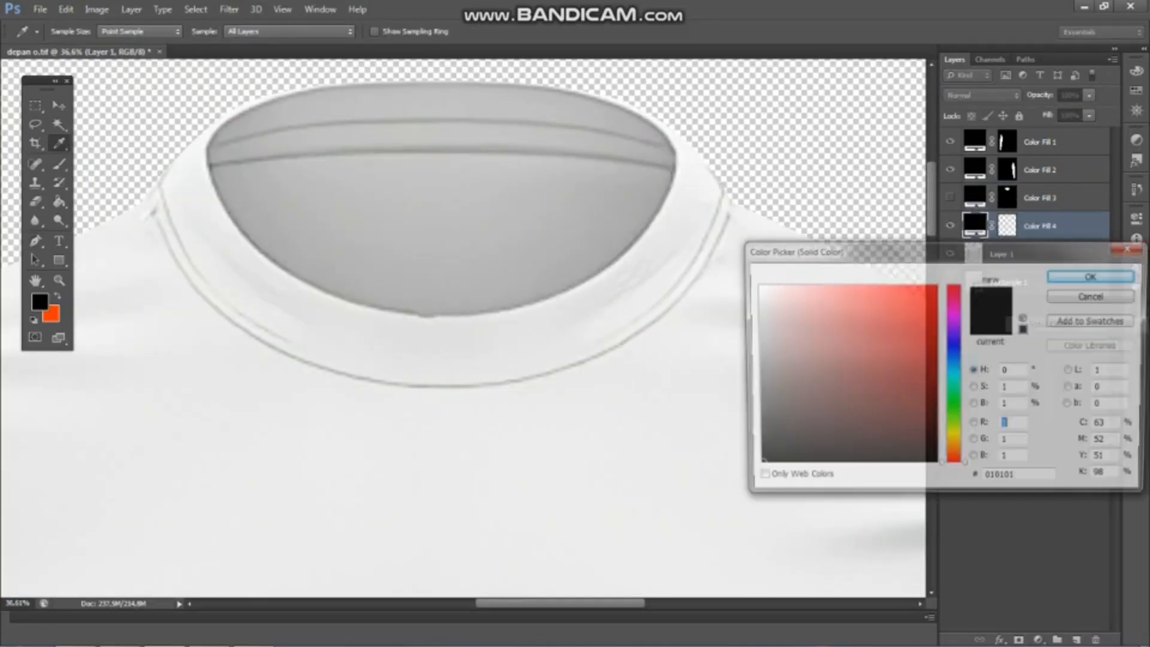
left_click(755, 286)
left_click(1094, 275)
Step: Move the white neck fill layer above the black collar fill layer and show the collar fill
left_click_drag(1039, 226, 1039, 185)
left_click(950, 225)
scroll(628, 214, "down", 5)
scroll(210, 186, "down", 4)
scroll(230, 184, "up", 4)
Step: Hide all four color fill layers and select Layer 1
left_click(950, 198)
left_click_drag(949, 225, 950, 142)
left_click(1002, 254)
Step: Trace the upper part of the shirt's left armhole seam downward from the shoulder with the Pen tool
scroll(133, 199, "up", 4)
scroll(518, 169, "up", 4)
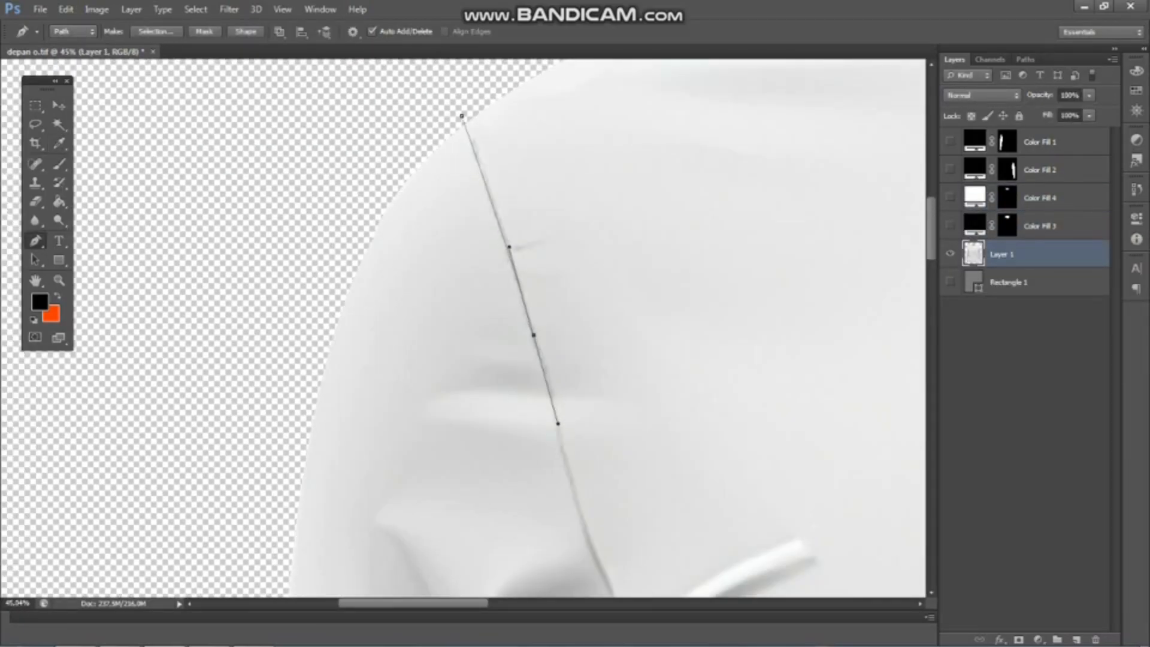
scroll(464, 327, "up", 1)
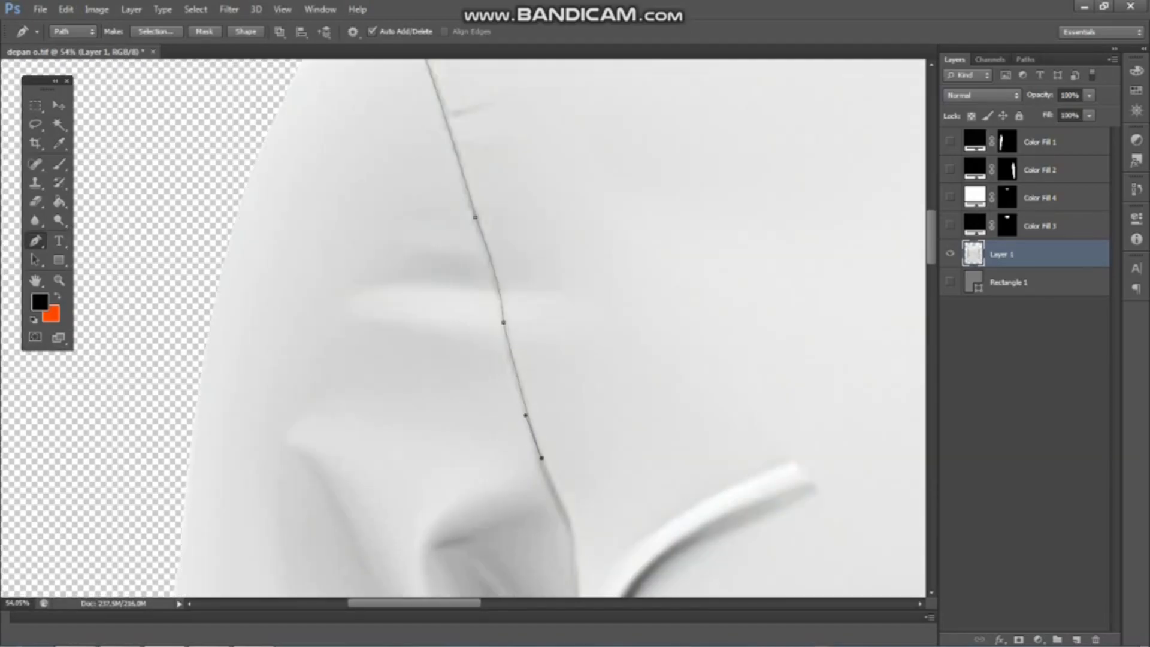
left_click_drag(583, 559, 581, 559)
left_click(570, 533, "alt")
scroll(479, 198, "down", 3)
scroll(509, 479, "up", 3)
left_click_drag(560, 482, 557, 502)
left_click(560, 483, "alt")
scroll(467, 180, "down", 3)
scroll(527, 491, "up", 3)
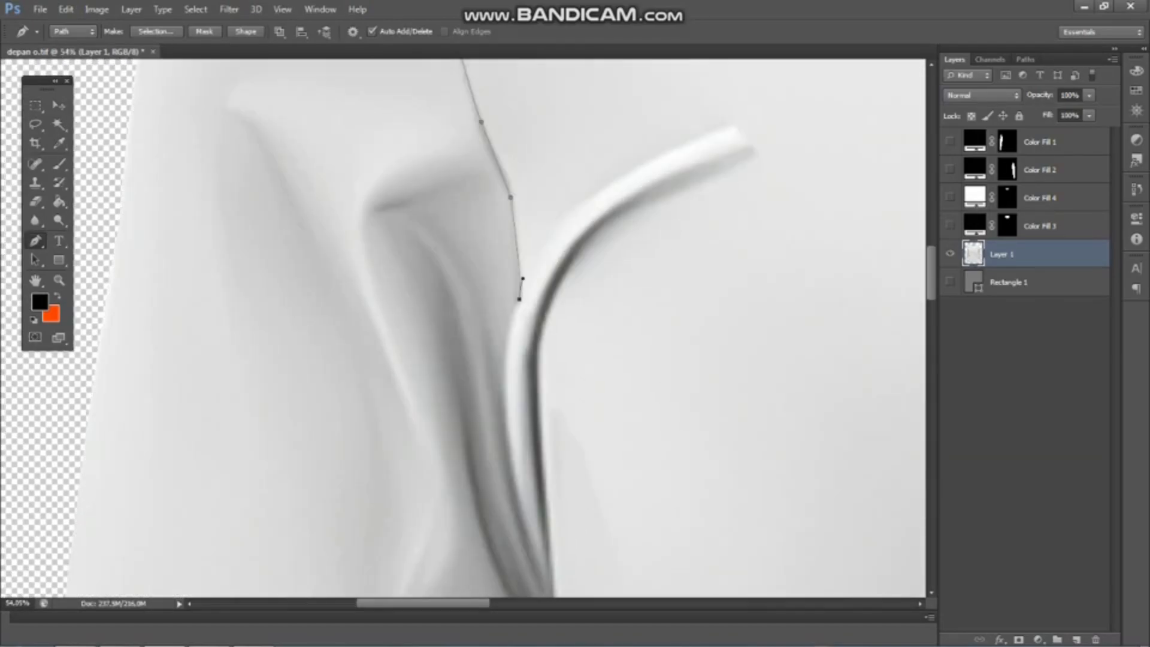
Step: Continue the body path along the lower left armhole seam and folds down to the underarm
left_click(519, 499, "alt")
scroll(413, 304, "down", 3)
scroll(495, 525, "up", 3)
left_click_drag(494, 457, 509, 494)
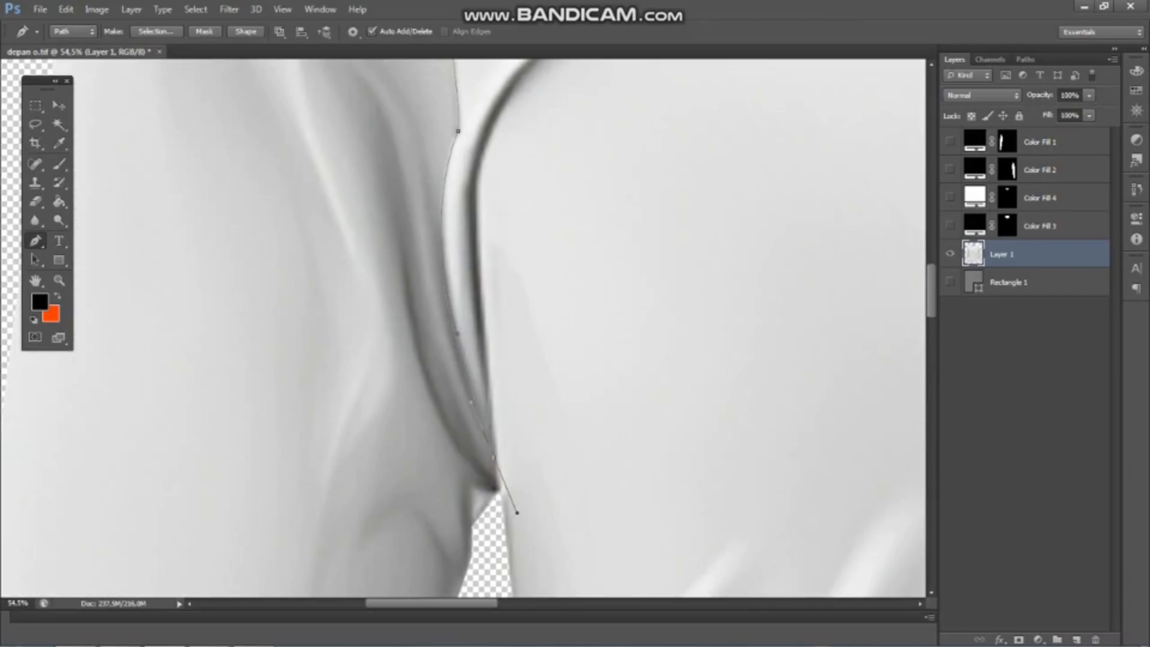
scroll(360, 290, "down", 8)
scroll(551, 284, "up", 8)
Step: Continue the body path from the right underarm up the right armhole seam to the shoulder
scroll(591, 351, "up", 1)
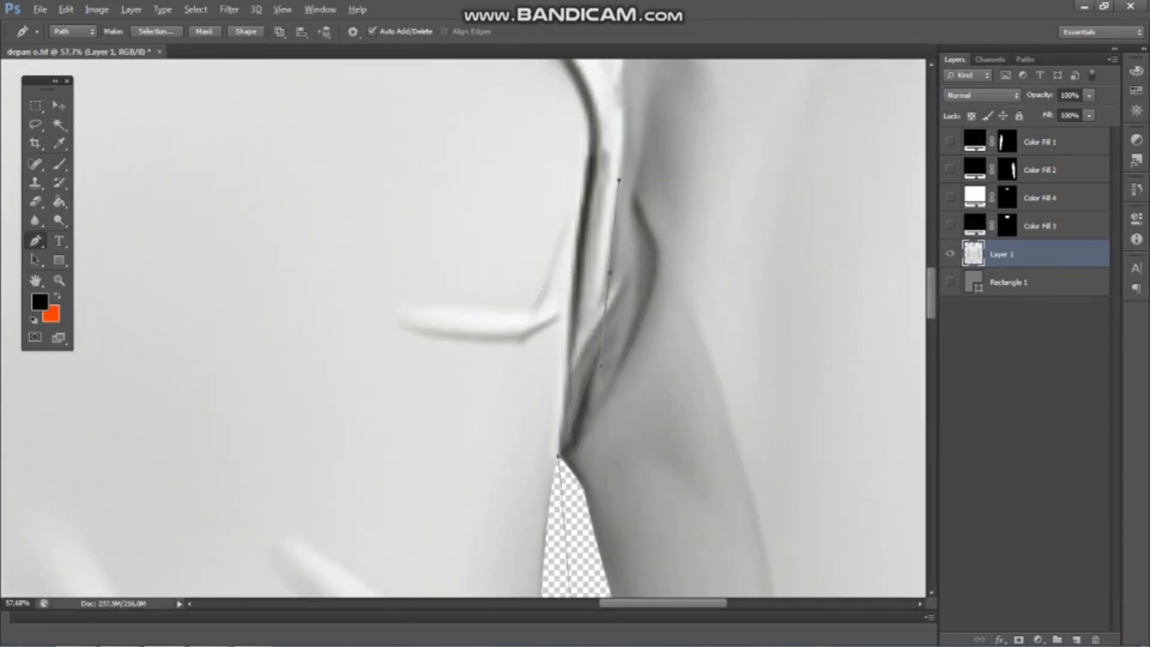
scroll(584, 490, "down", 2)
left_click(611, 193, "alt")
scroll(640, 252, "down", 4)
left_click_drag(614, 168, 624, 145)
scroll(640, 124, "up", 2)
left_click(625, 160, "alt")
scroll(725, 336, "down", 9)
scroll(717, 151, "up", 6)
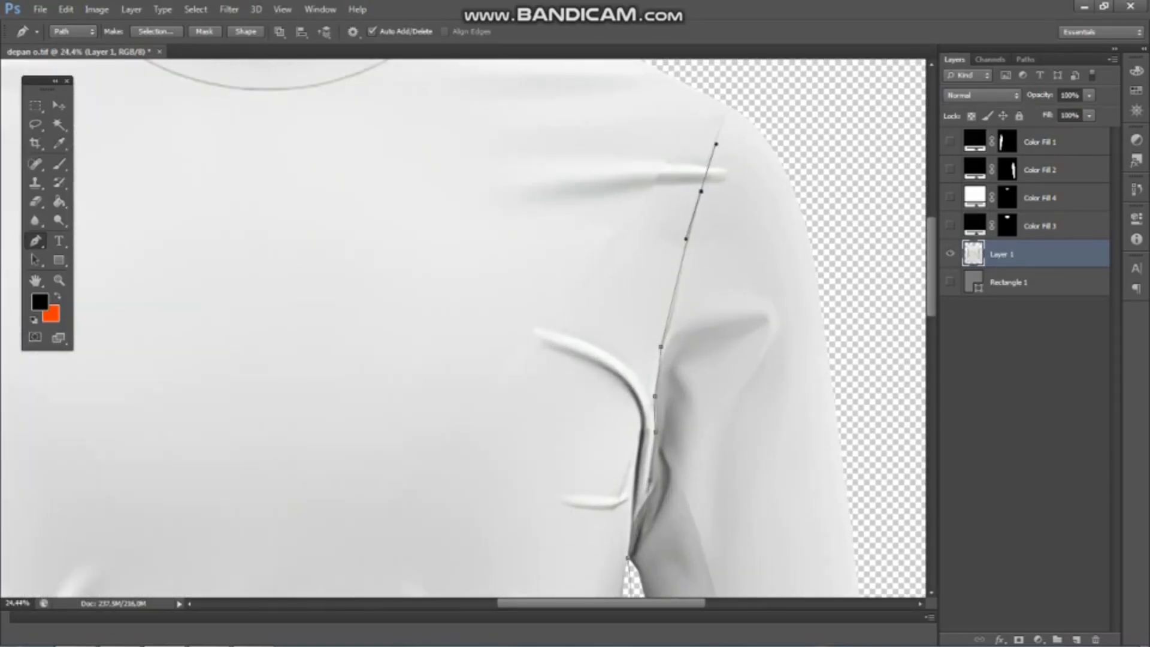
scroll(677, 282, "up", 2)
scroll(689, 240, "down", 8)
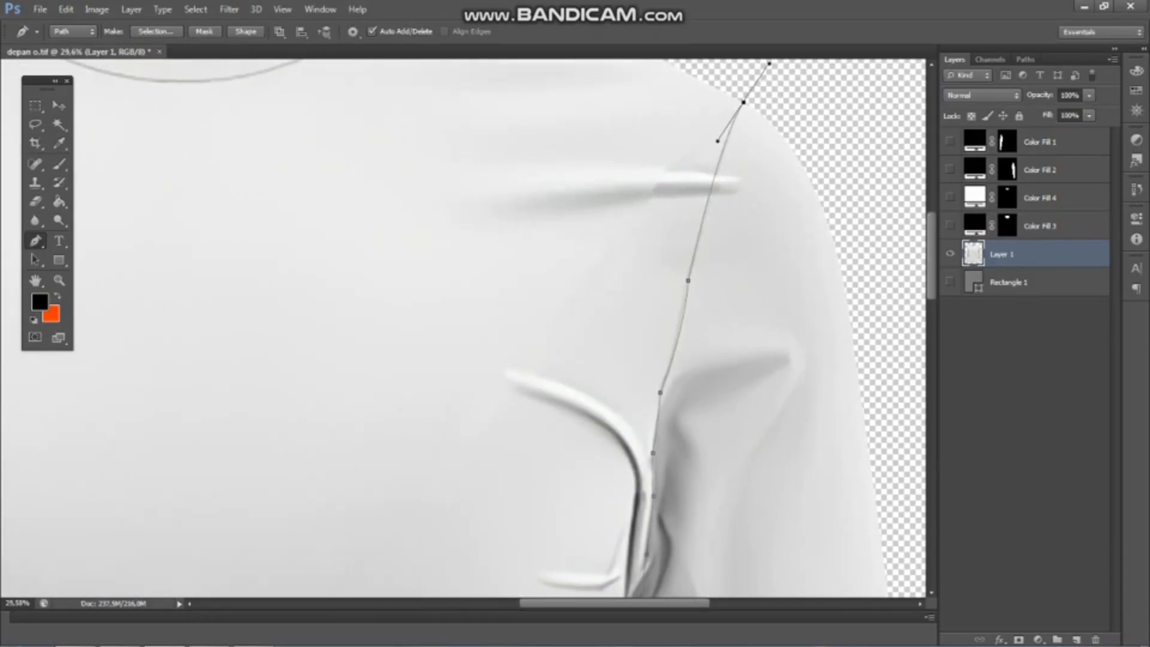
Step: Continue the body path along the collar's outer seam from the right shoulder to the left shoulder
scroll(668, 68, "up", 8)
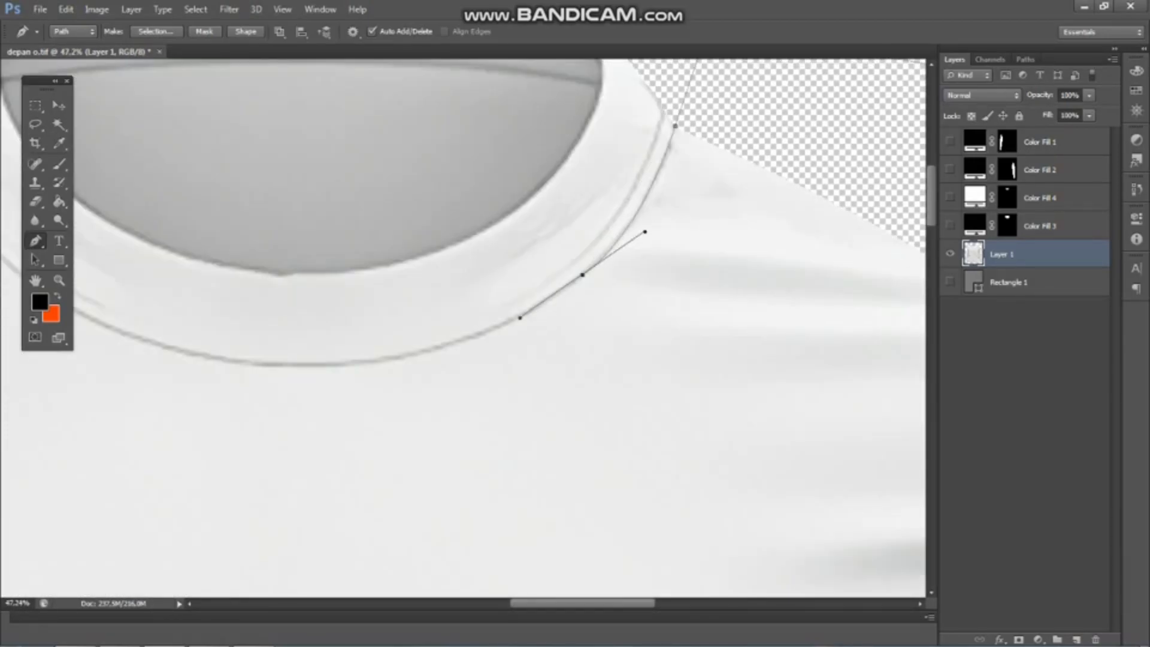
left_click_drag(287, 364, 474, 374)
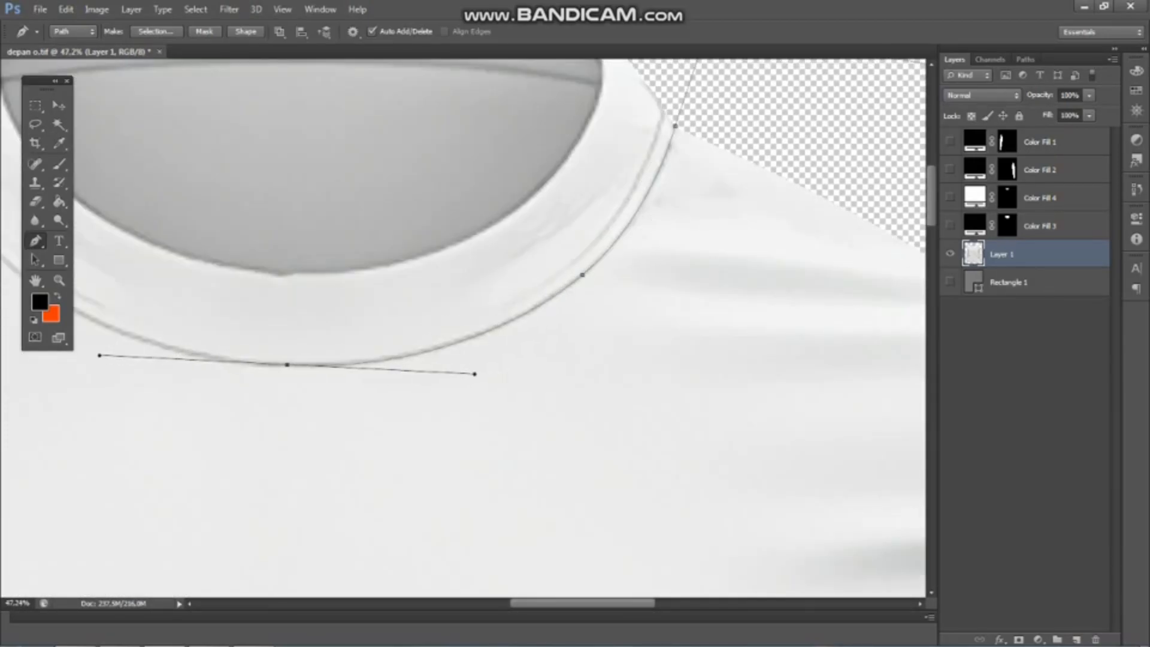
scroll(572, 293, "down", 5)
scroll(282, 273, "up", 3)
mouse_move(344, 270)
left_mouse_down()
mouse_move(260, 175)
mouse_move(238, 53)
mouse_move(244, 154)
mouse_move(259, 154)
left_mouse_up()
left_click(343, 269, "alt")
scroll(273, 168, "up", 2)
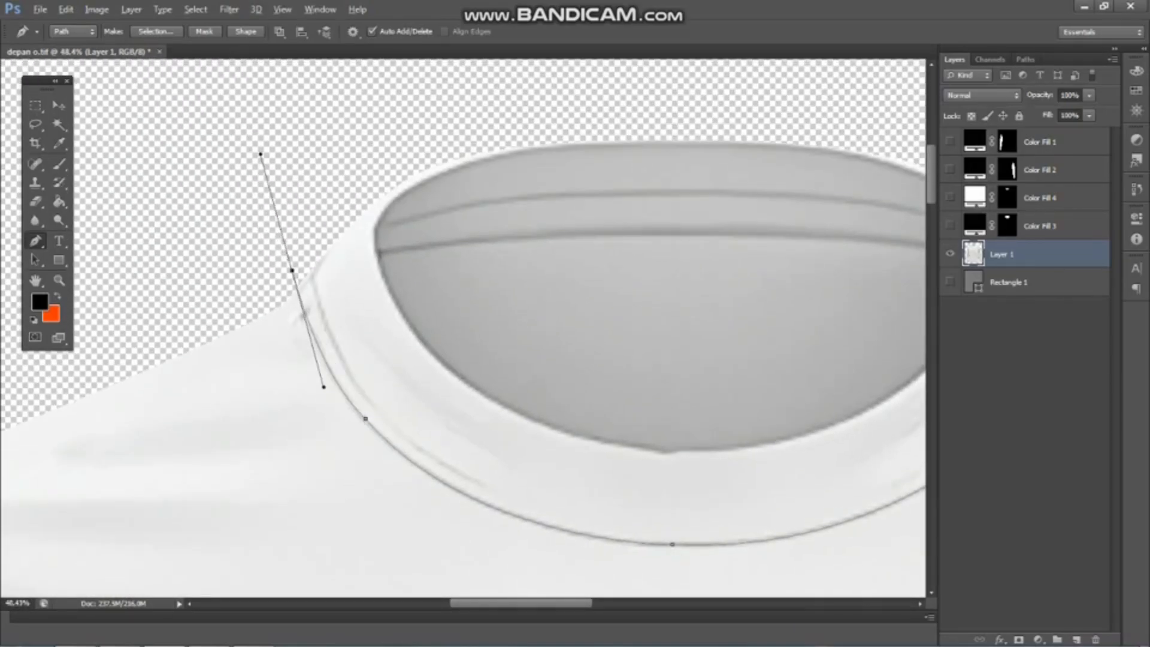
left_click(293, 270, "alt")
Step: Close the body path, convert it into a selection and remove the transparent surroundings from it
scroll(405, 171, "down", 5)
left_click(158, 217)
scroll(218, 199, "down", 8)
key("w")
key("ctrl+Return")
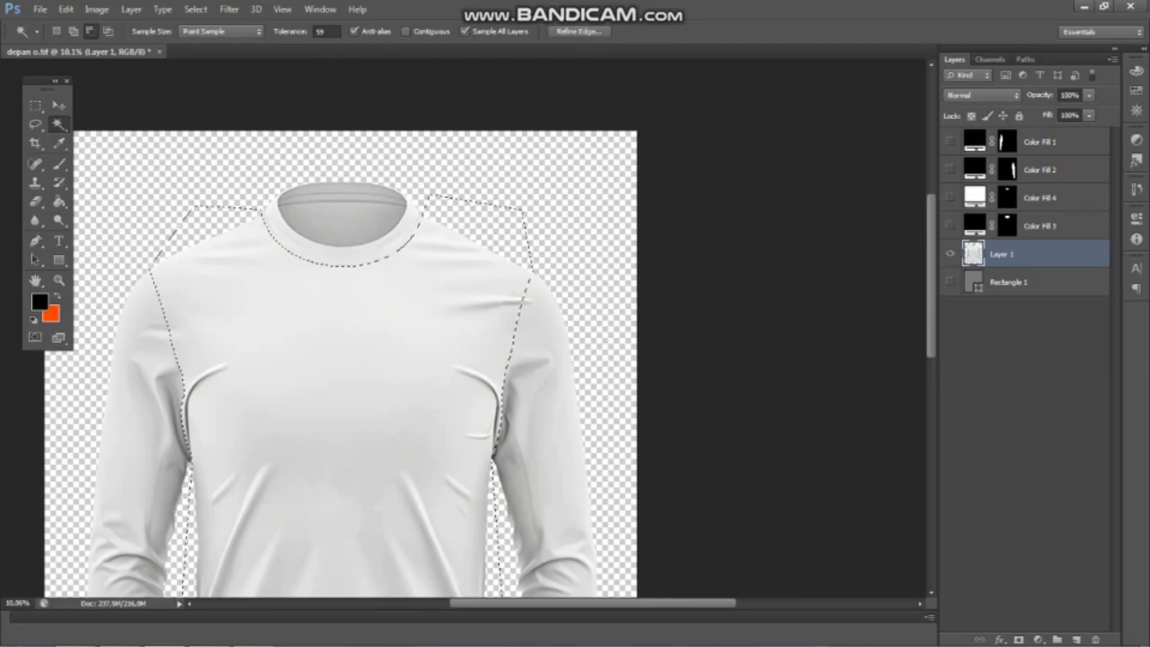
scroll(218, 198, "down", 4)
left_click(376, 150)
Step: Add a Solid Color fill layer for the shirt body in fully saturated orange with hue 32
left_click(1038, 639)
left_click(1036, 324)
left_click_drag(954, 465, 953, 450)
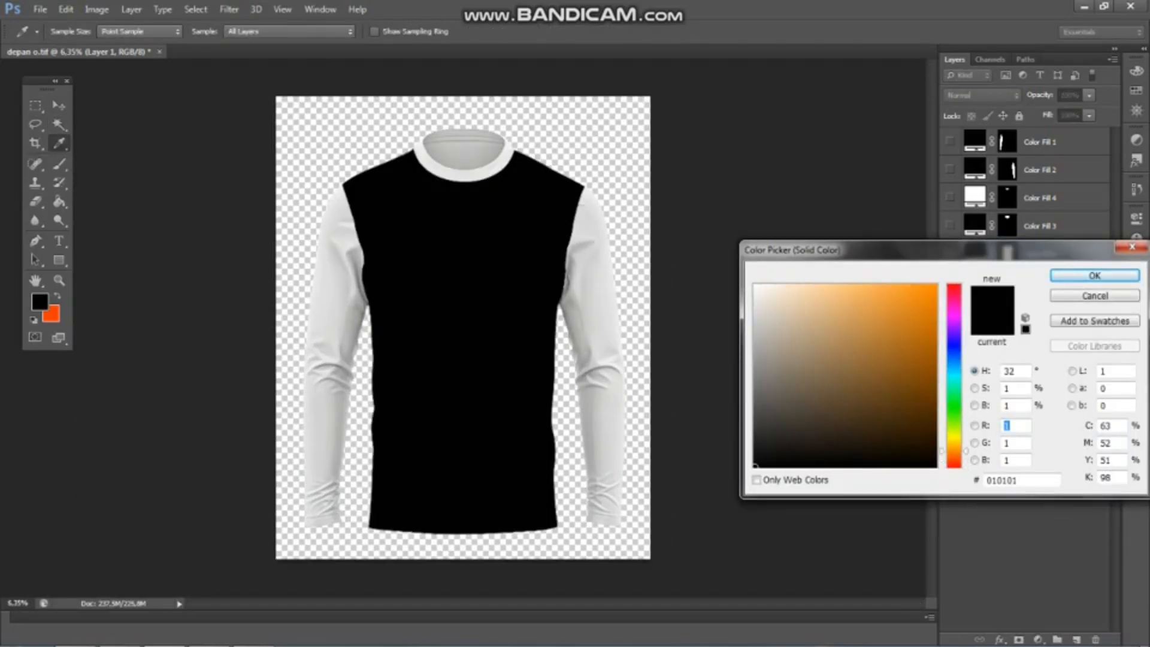
left_click(935, 285)
key("Return")
Step: Show the hidden sleeve, collar and neck fill layers again
scroll(462, 327, "down", 1)
left_click_drag(949, 225, 950, 141)
scroll(462, 328, "down", 1)
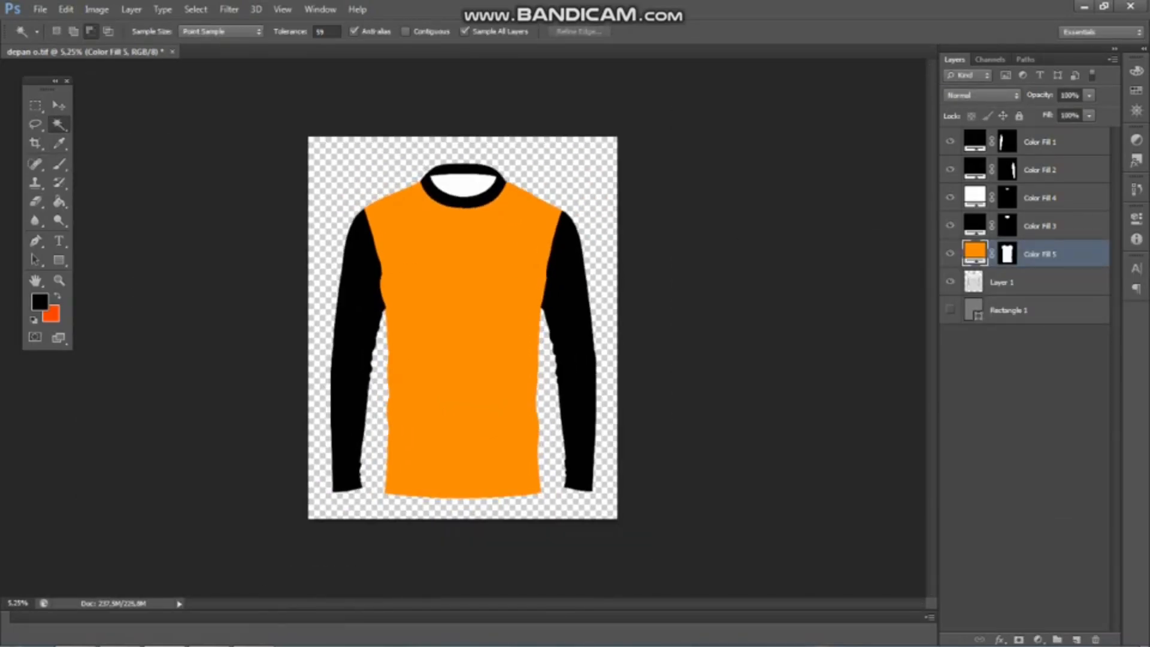
Step: Duplicate Layer 1 twice and move both copies above all the color fill layers
right_click(1028, 282)
left_click(958, 142)
key("Return")
right_click(1030, 282)
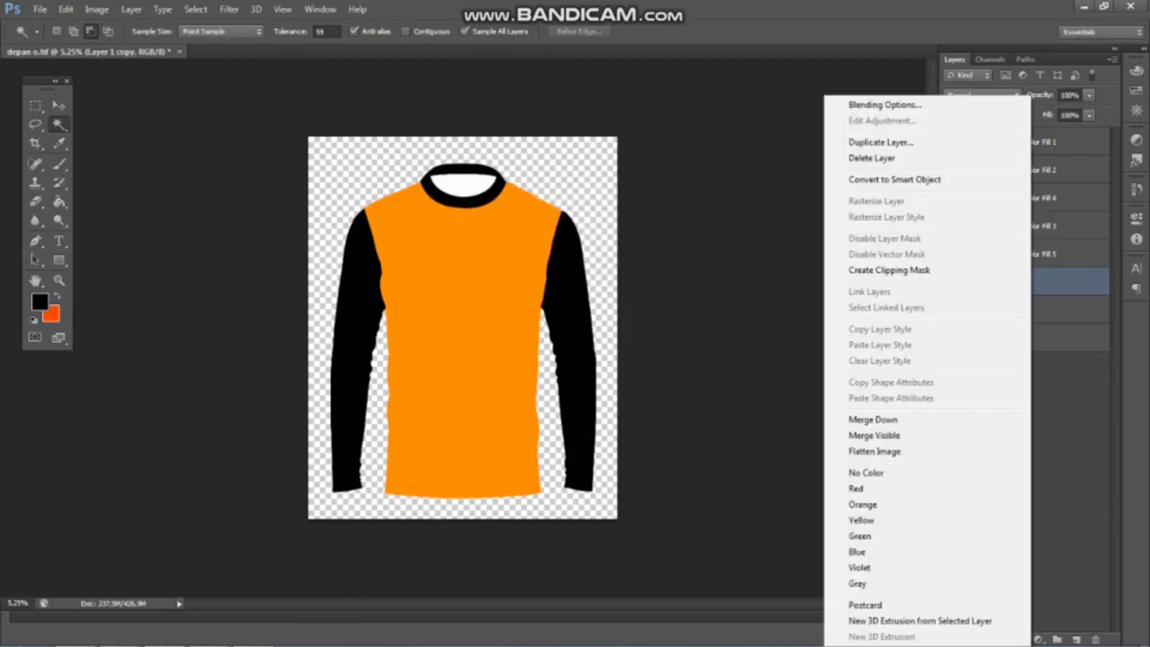
left_click(886, 142)
key("Return")
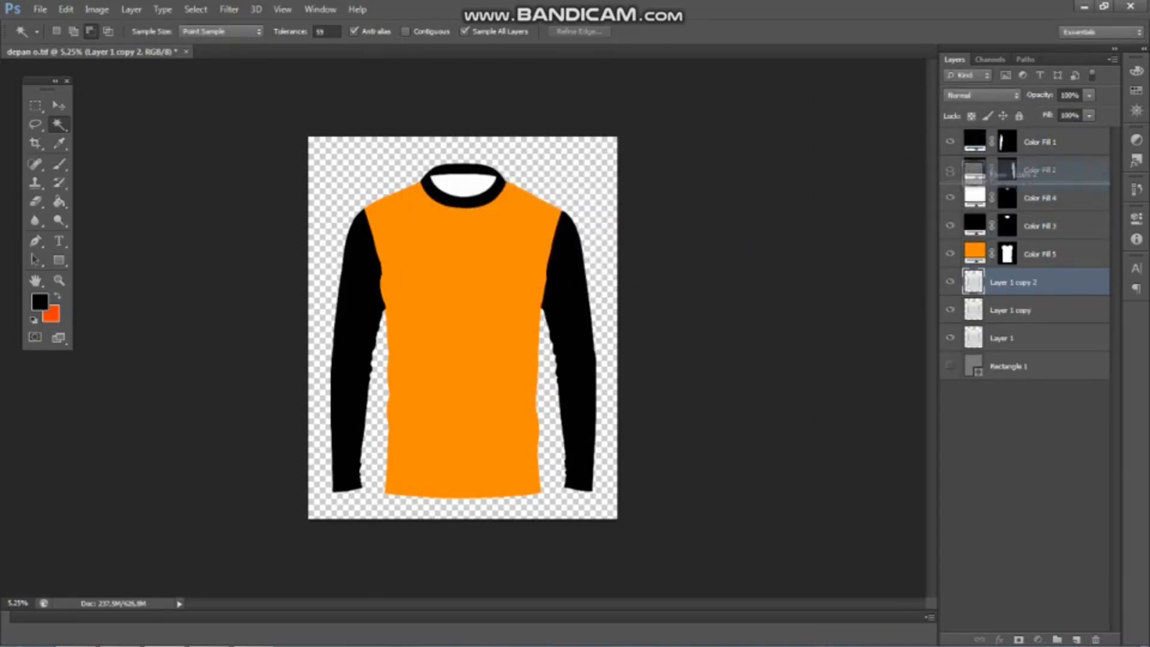
left_click_drag(1011, 158, 1010, 155)
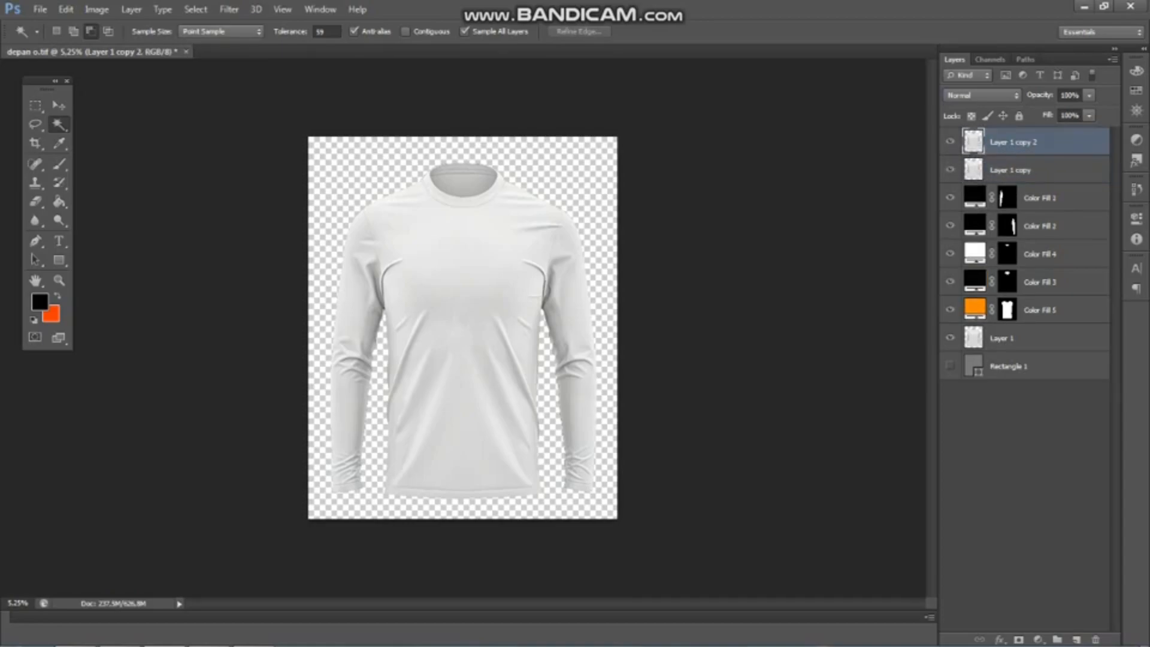
Step: Darken the topmost shirt copy with a Brightness/Contrast adjustment, setting brightness to -150
left_click(96, 9)
mouse_move(120, 46)
left_click(300, 46)
left_click_drag(811, 185, 739, 185)
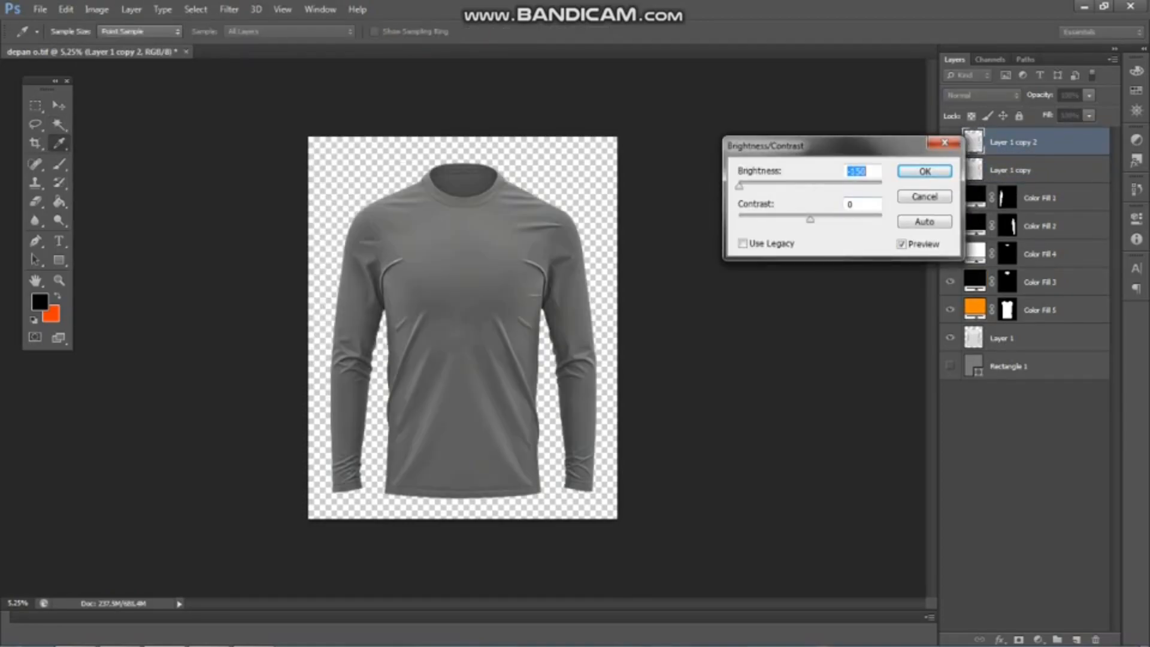
left_click(924, 171)
Step: Apply Curves to the topmost copy, moving the black point to input 67 and lowering the white point to output 224
left_click(96, 9)
left_click(300, 72)
left_click_drag(757, 390, 795, 390)
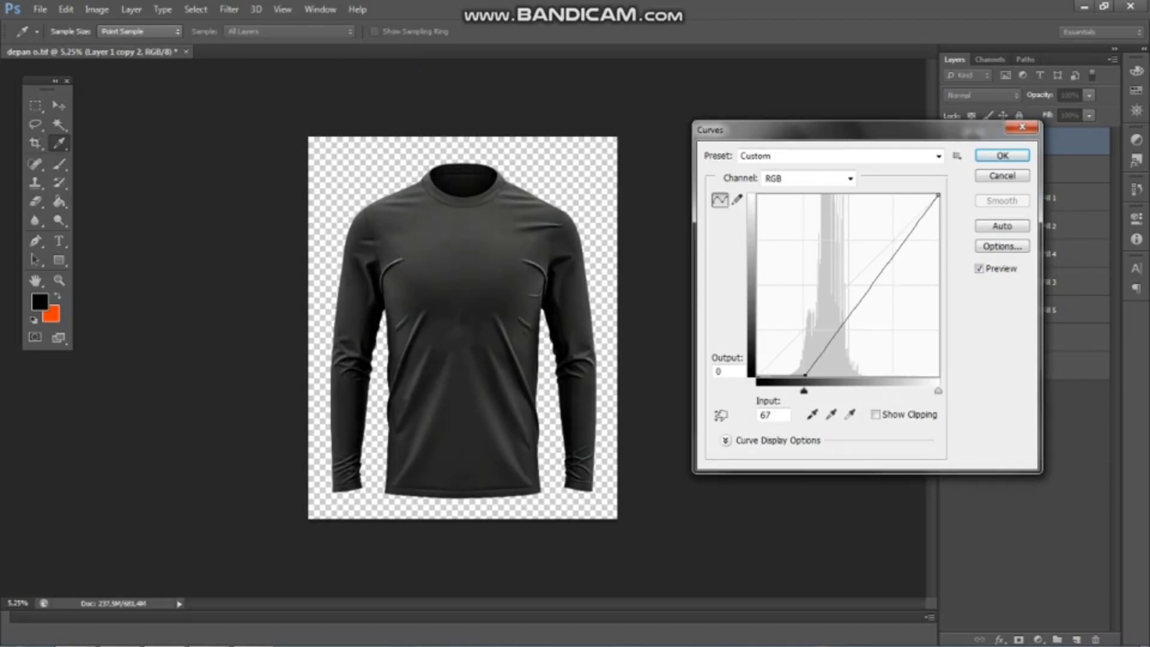
mouse_move(938, 195)
left_mouse_down()
mouse_move(938, 238)
mouse_move(938, 217)
left_mouse_up()
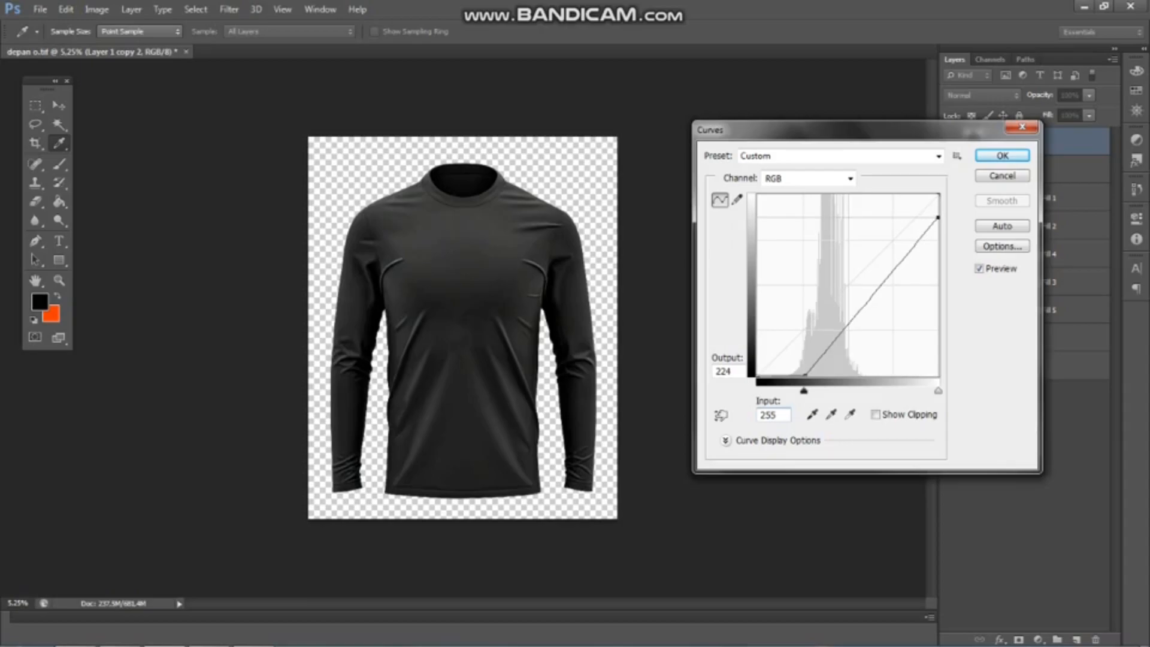
left_click(1001, 155)
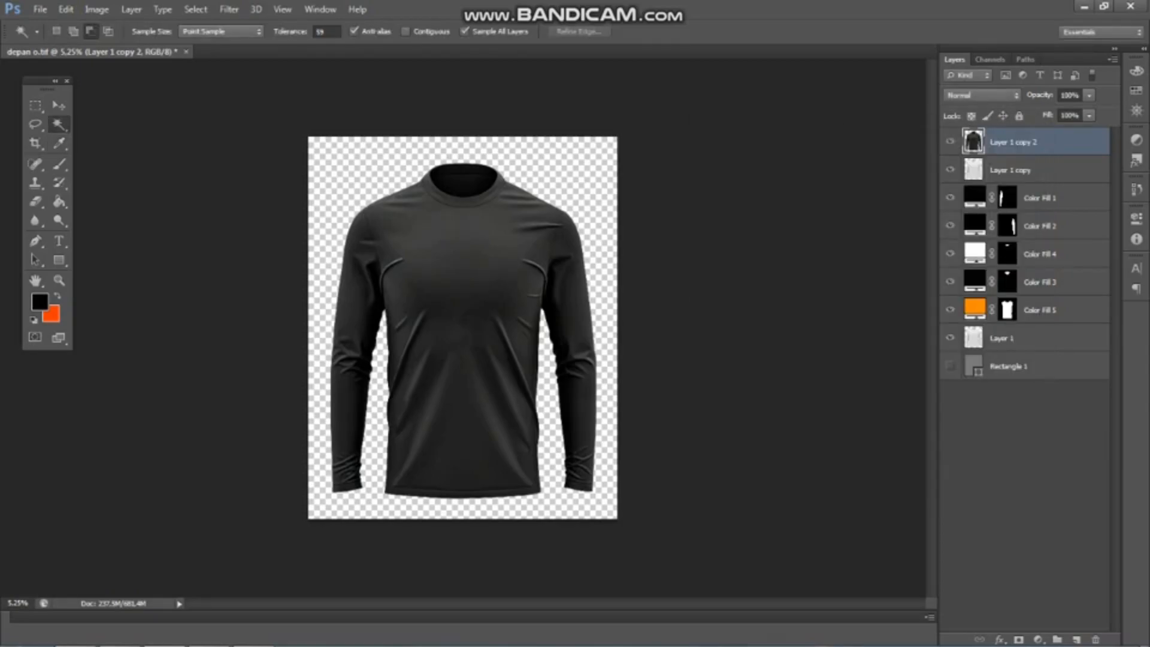
Step: Set the blend mode of the darkened top copy to Screen
scroll(462, 327, "up", 2)
scroll(462, 327, "down", 1)
left_click(981, 96)
left_click(954, 225)
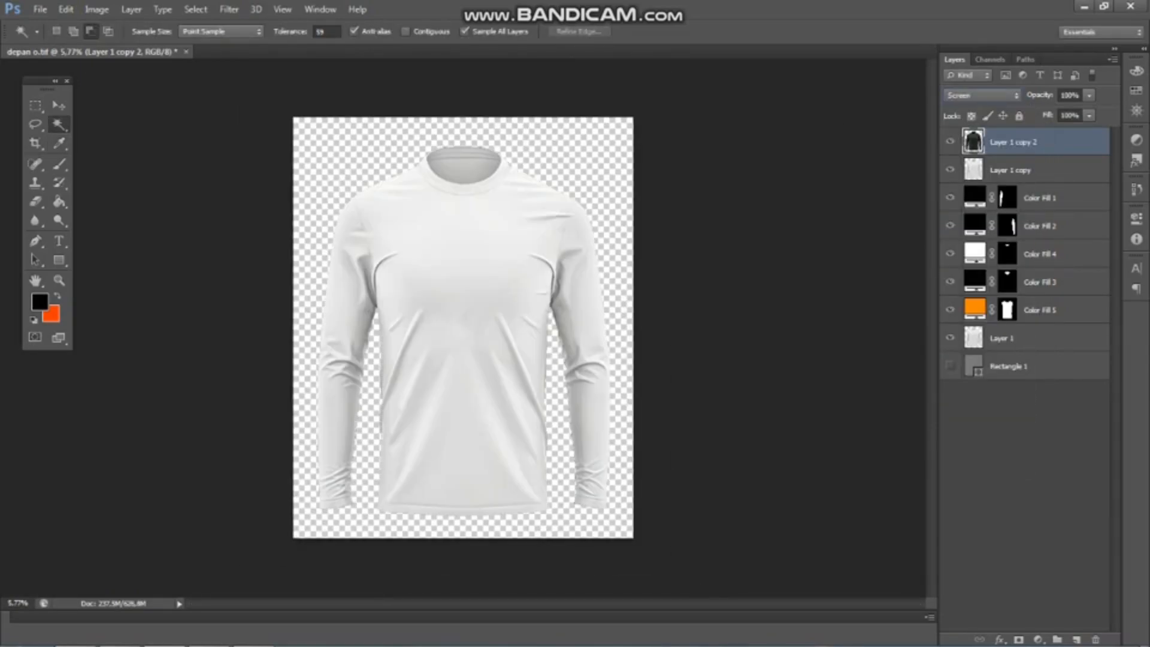
Step: Set the blend mode of the lighter shirt copy, Layer 1 copy, to Linear Burn
left_click(1011, 169)
left_click(981, 95)
left_click(961, 179)
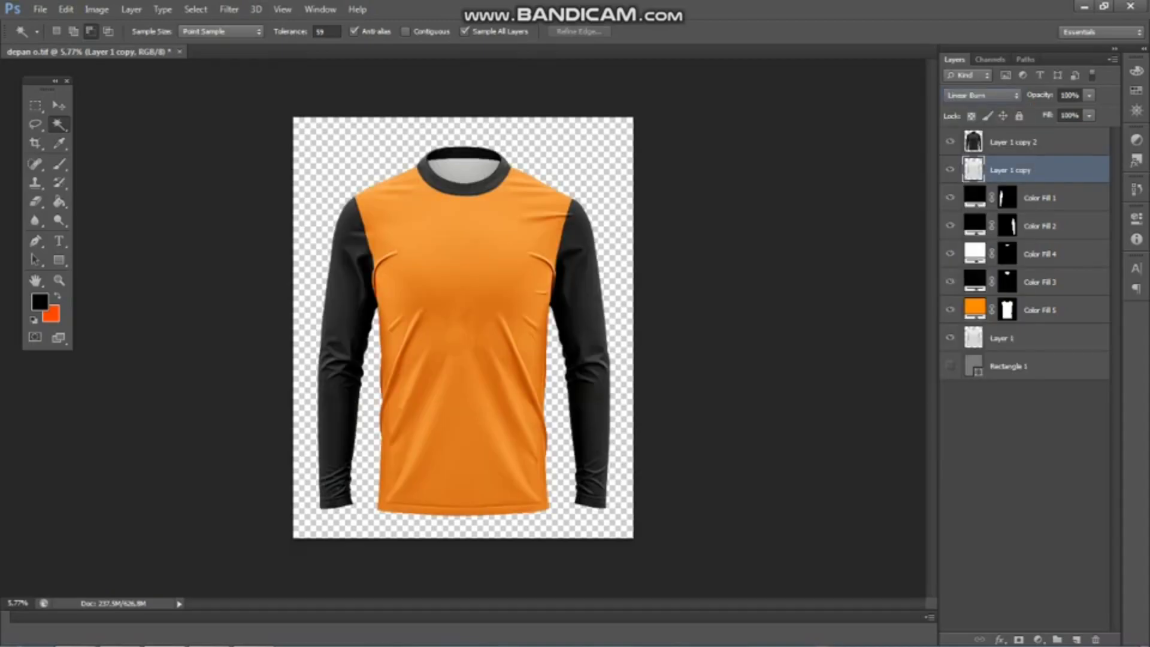
Step: Move the orange body fill, Color Fill 5, above all other color fill layers and below Layer 1 copy
left_click(59, 106)
scroll(462, 327, "up", 5)
scroll(462, 327, "down", 3)
scroll(462, 327, "up", 3)
scroll(462, 327, "down", 4)
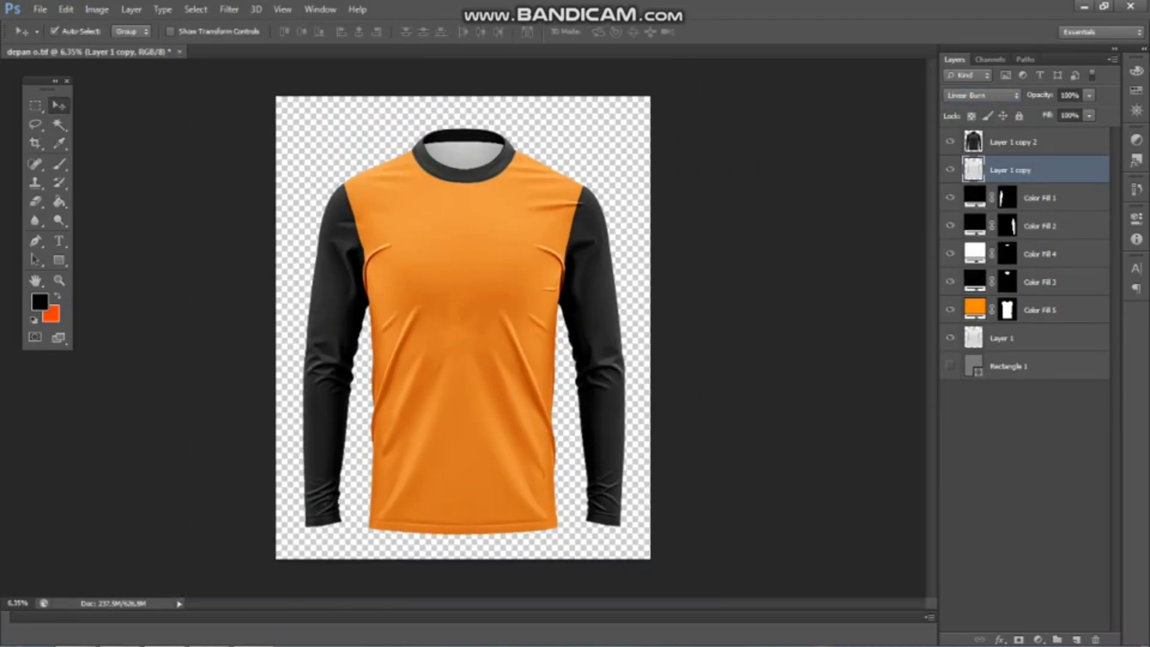
scroll(435, 153, "up", 4)
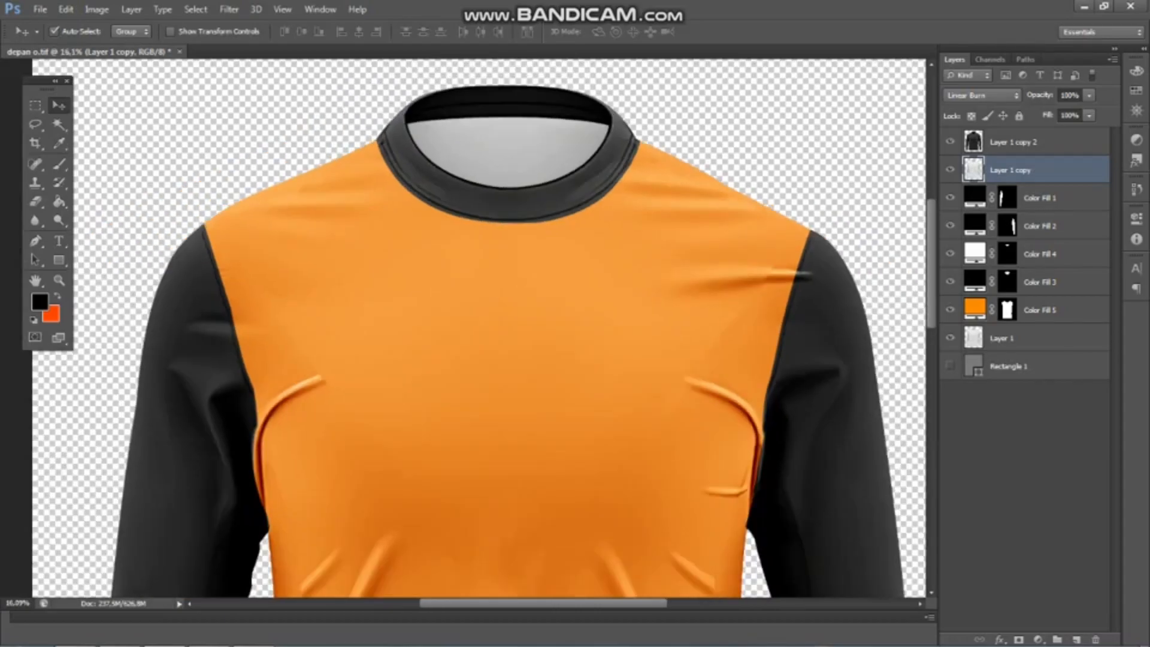
scroll(506, 258, "down", 1)
scroll(506, 258, "up", 3)
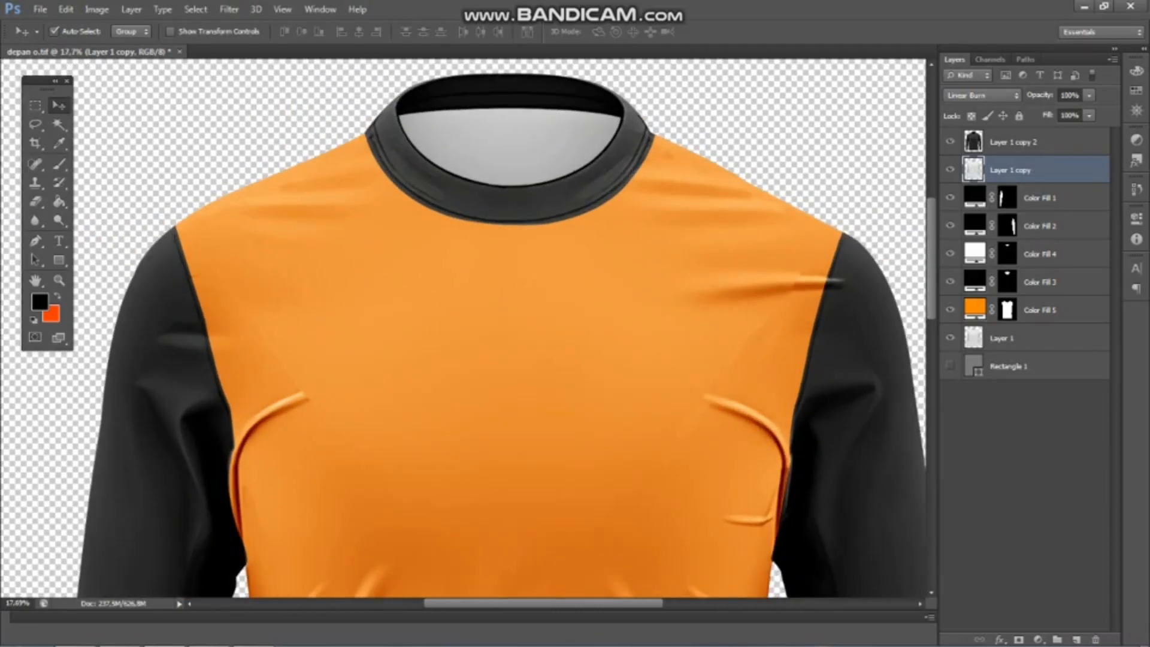
scroll(695, 277, "down", 2)
left_click_drag(1040, 310, 1041, 184)
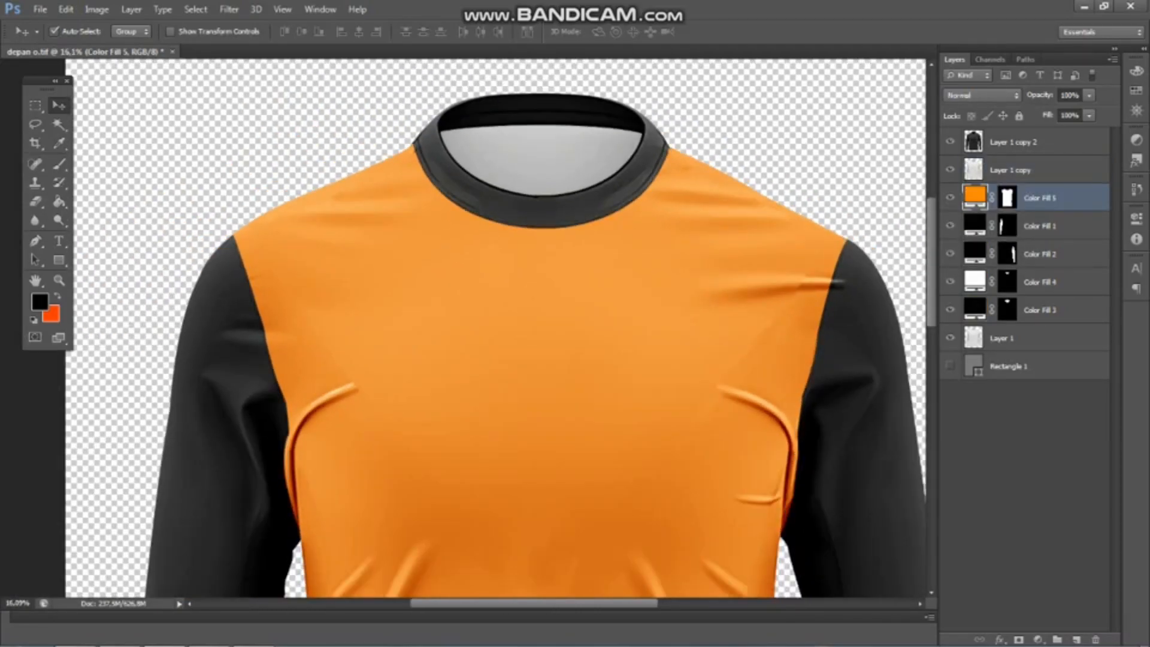
scroll(463, 328, "down", 3)
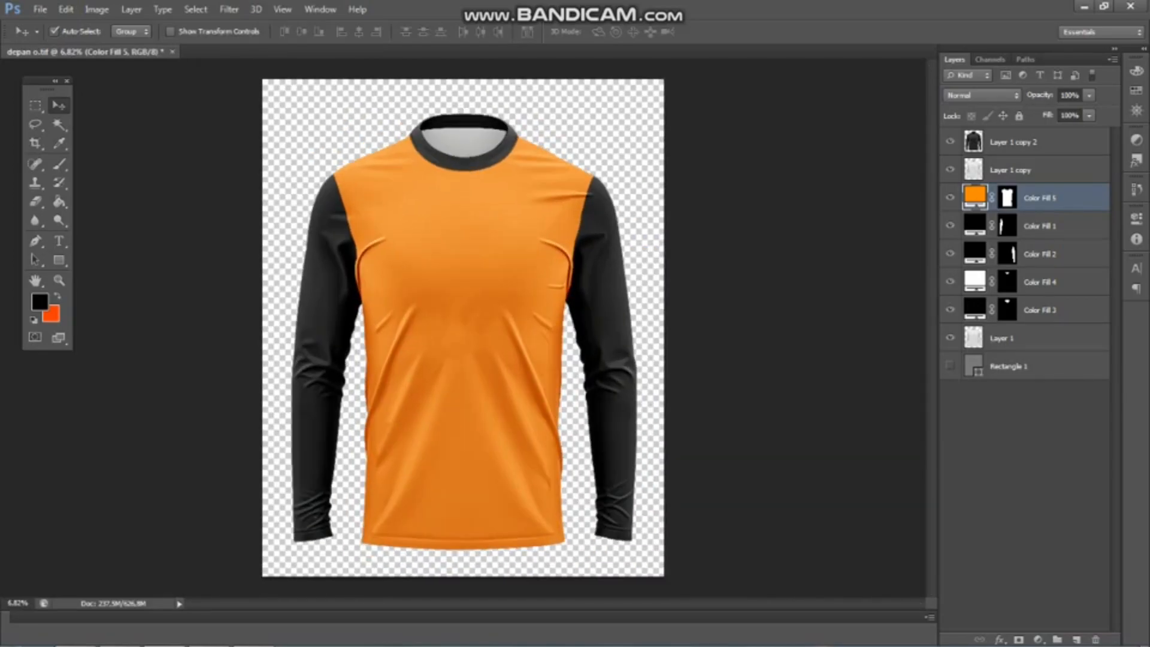
left_click(1041, 142)
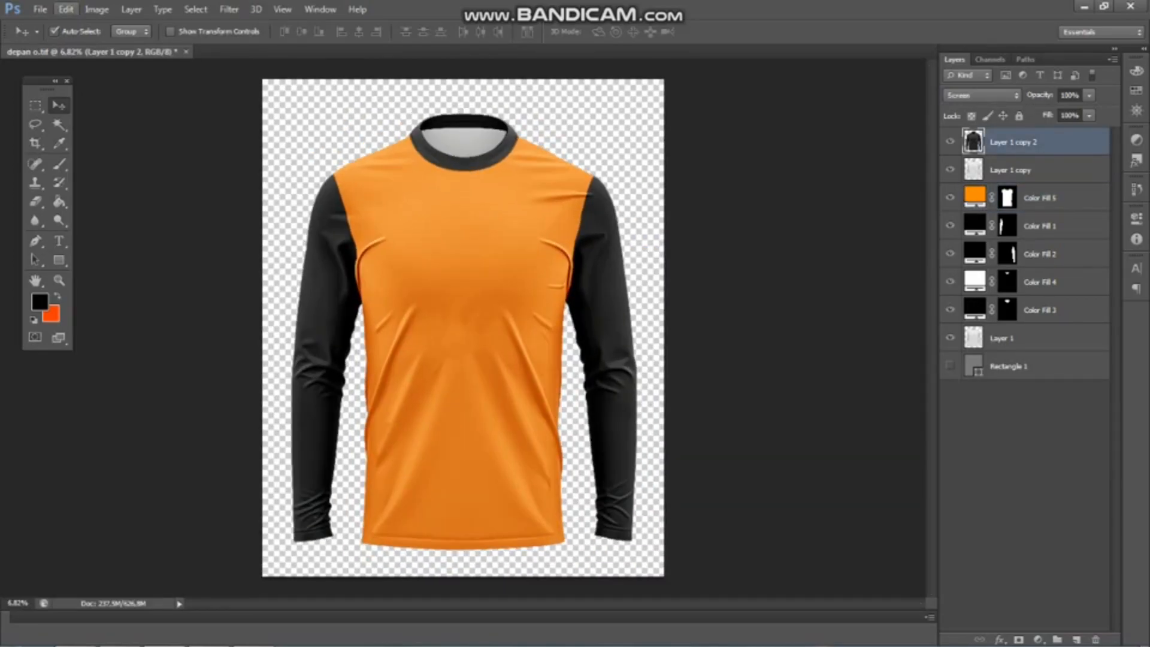
left_click(97, 9)
mouse_move(120, 45)
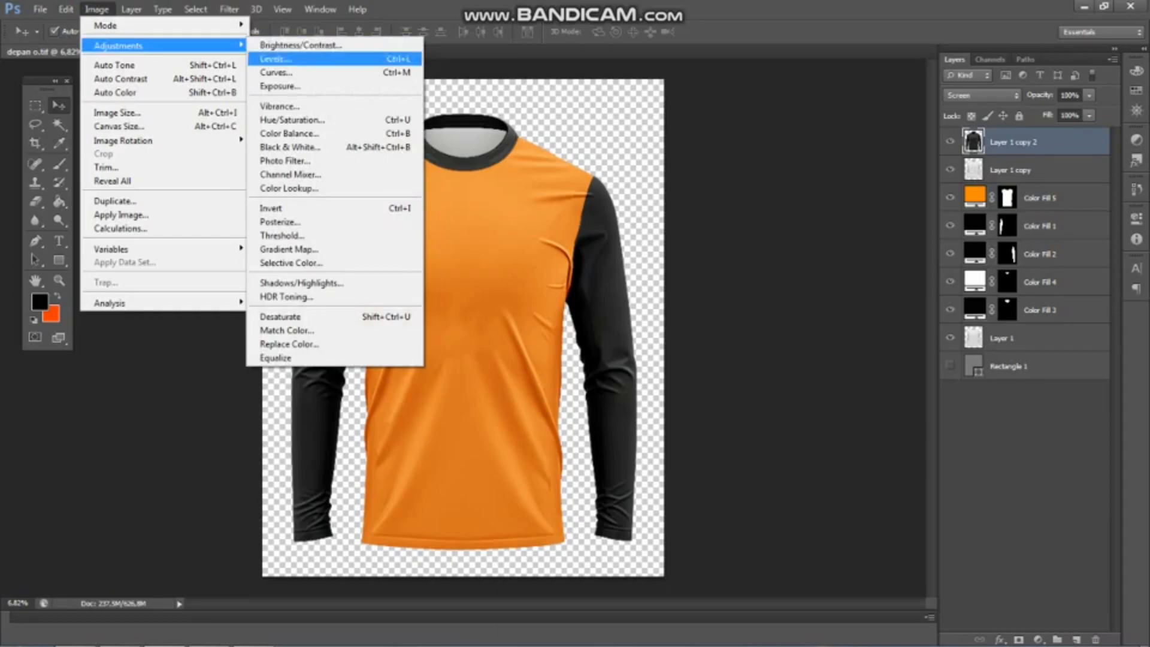
left_click(281, 85)
left_click_drag(932, 316, 932, 317)
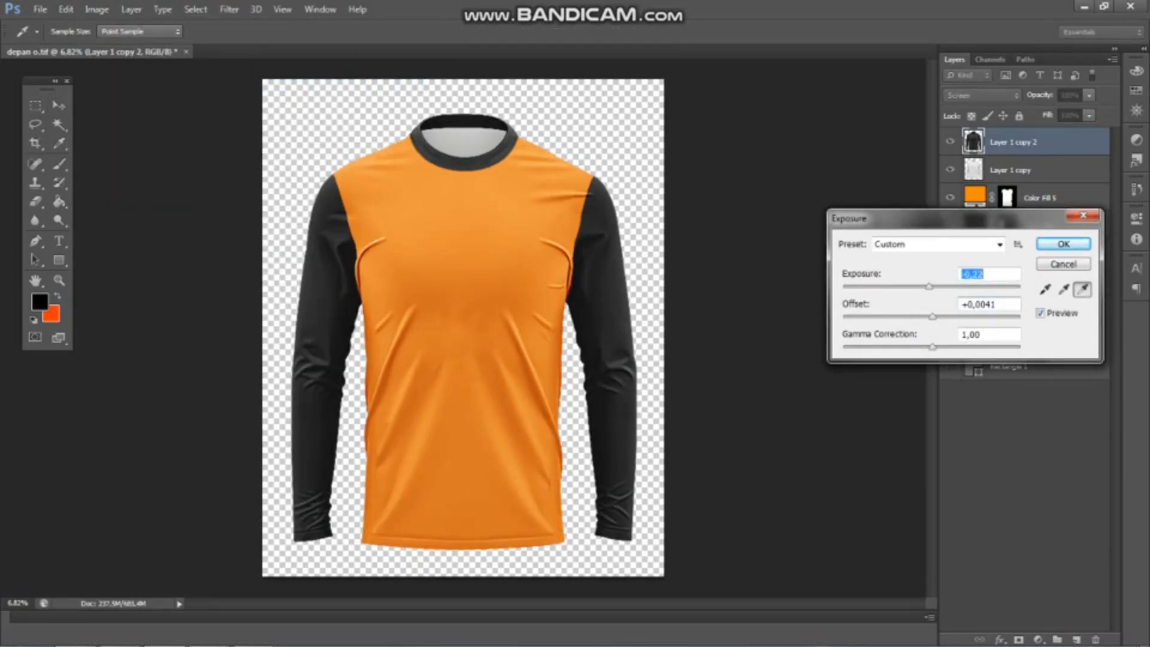
left_click_drag(940, 347, 929, 346)
left_click(1063, 264)
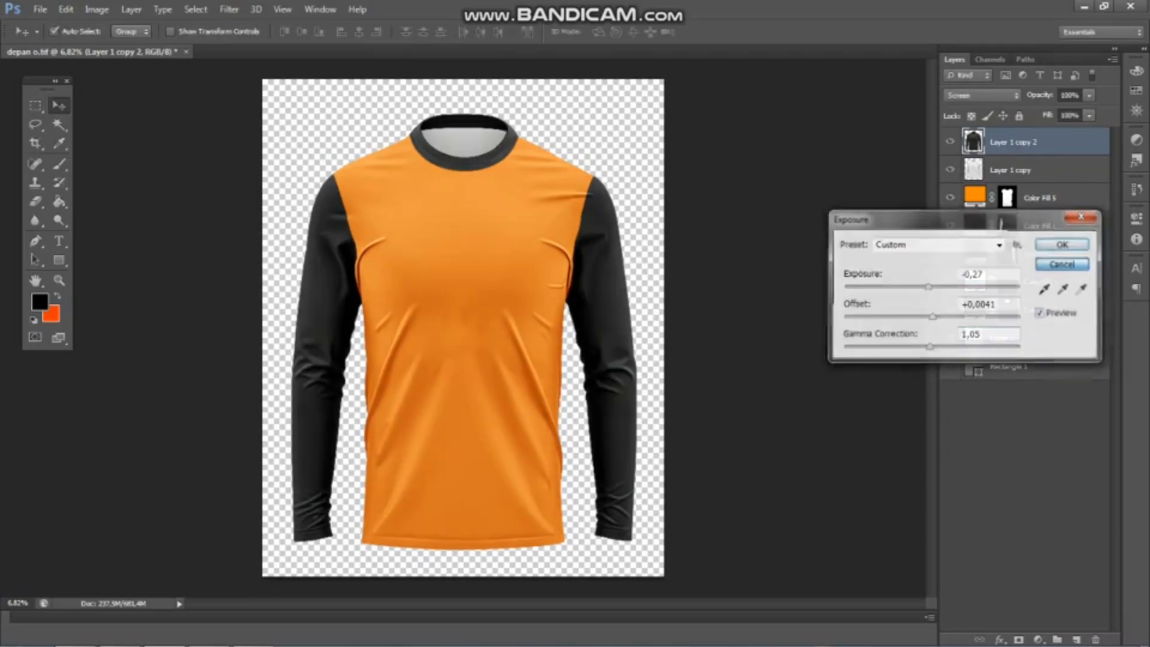
Step: Apply Brightness/Contrast to Layer 1 copy with brightness -32 and contrast 17
left_click(1019, 169)
left_click(96, 9)
mouse_move(120, 46)
left_click(301, 45)
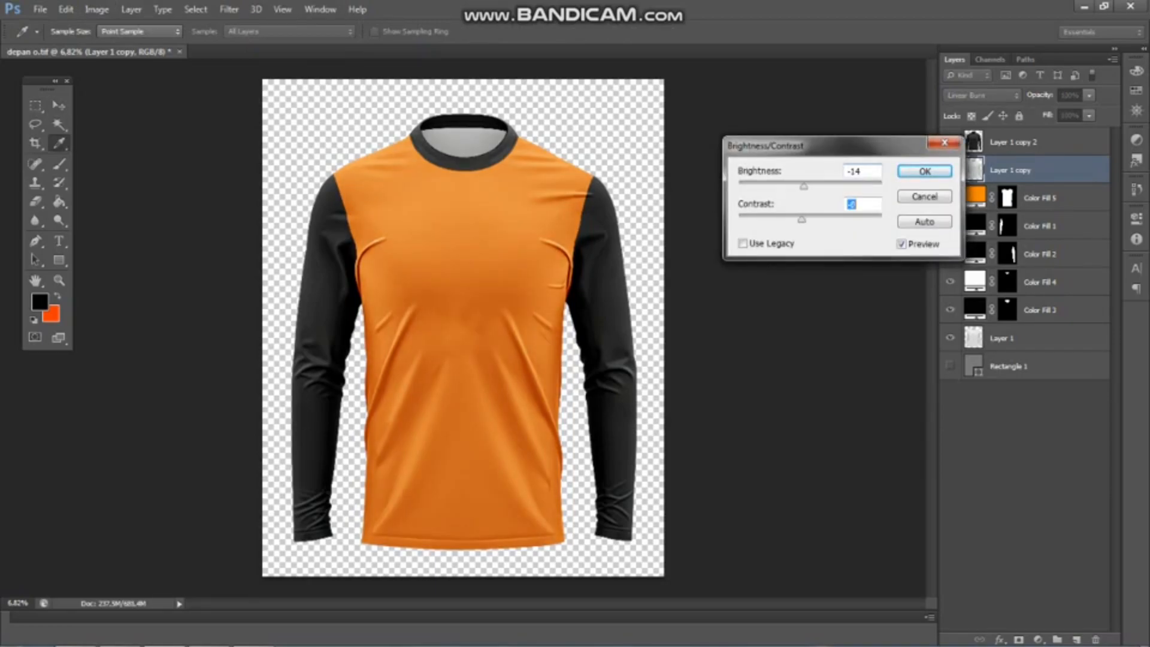
left_click_drag(803, 186, 820, 219)
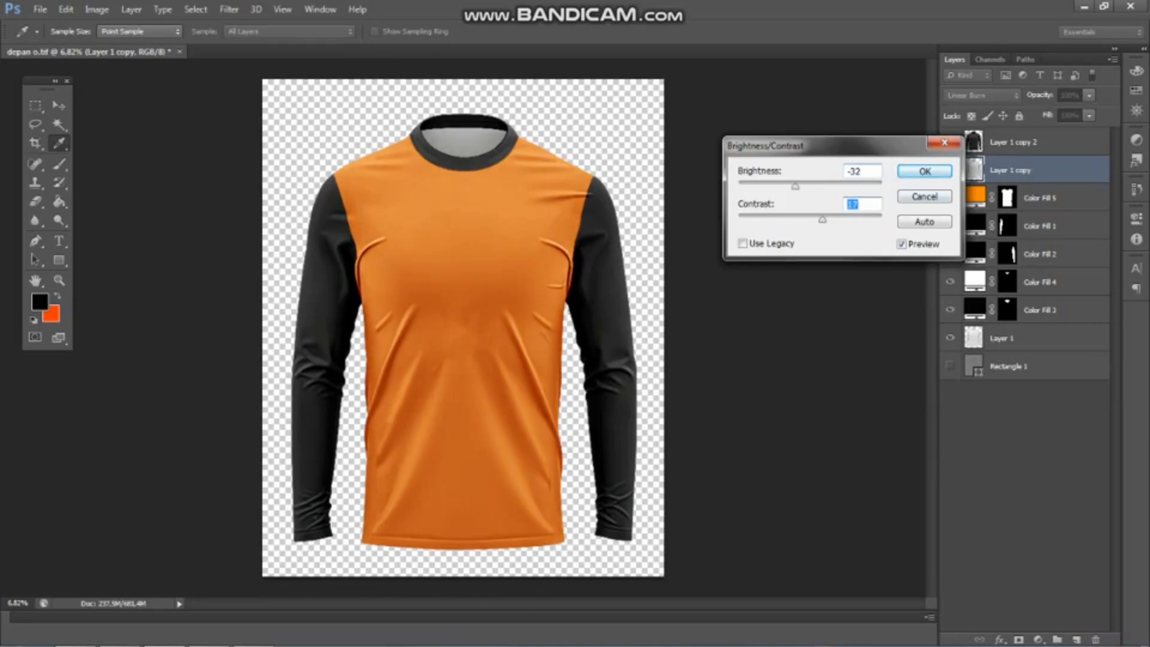
key("Return")
scroll(409, 251, "up", 7)
scroll(456, 281, "down", 5)
scroll(419, 300, "up", 2)
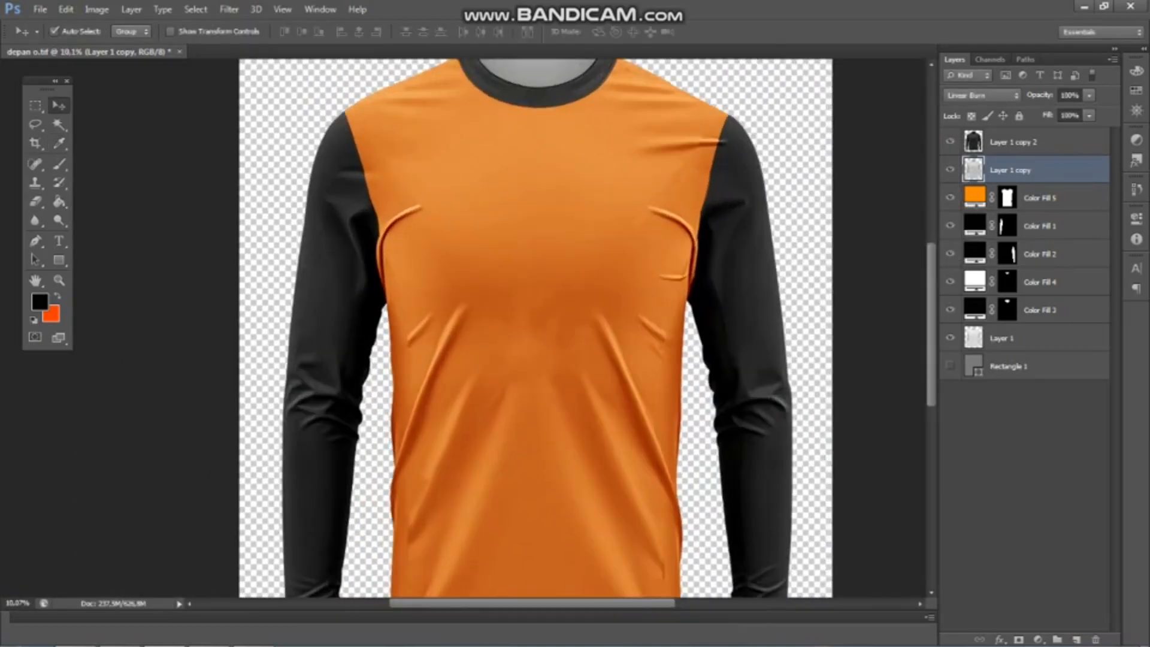
scroll(461, 330, "down", 4)
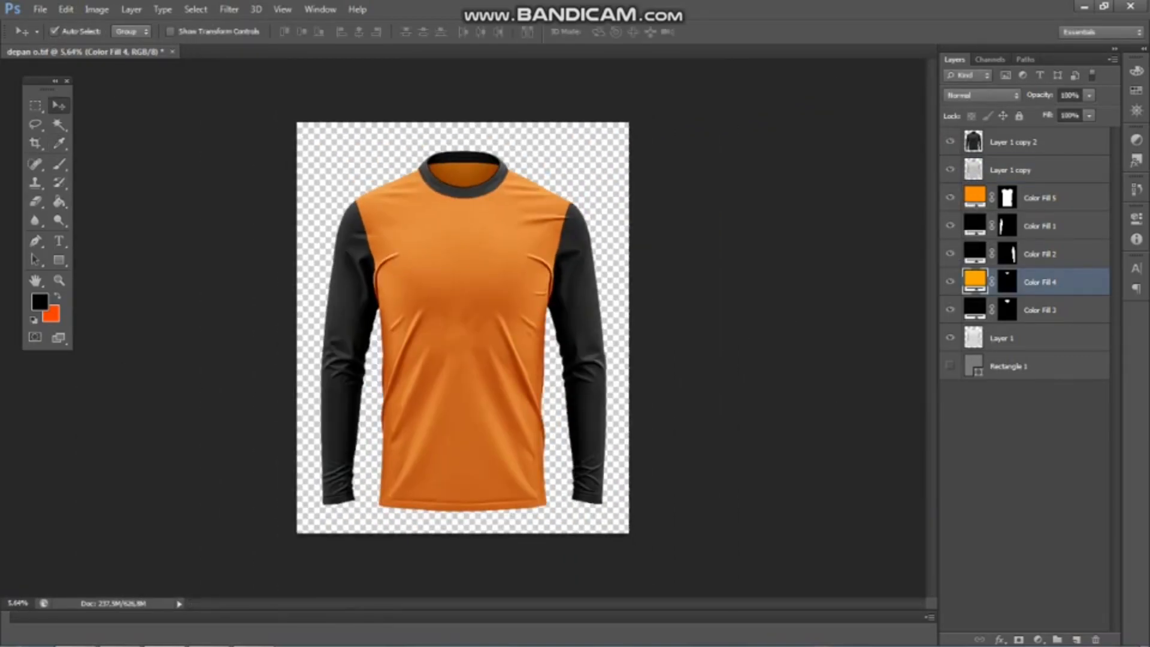
Step: Hide all layers except the body fill Color Fill 5, and group Layer 1 copy and Layer 1 copy 2
left_click_drag(950, 225, 950, 338)
left_click_drag(950, 141, 1058, 640)
left_click(1012, 142)
left_click(1012, 170, "shift")
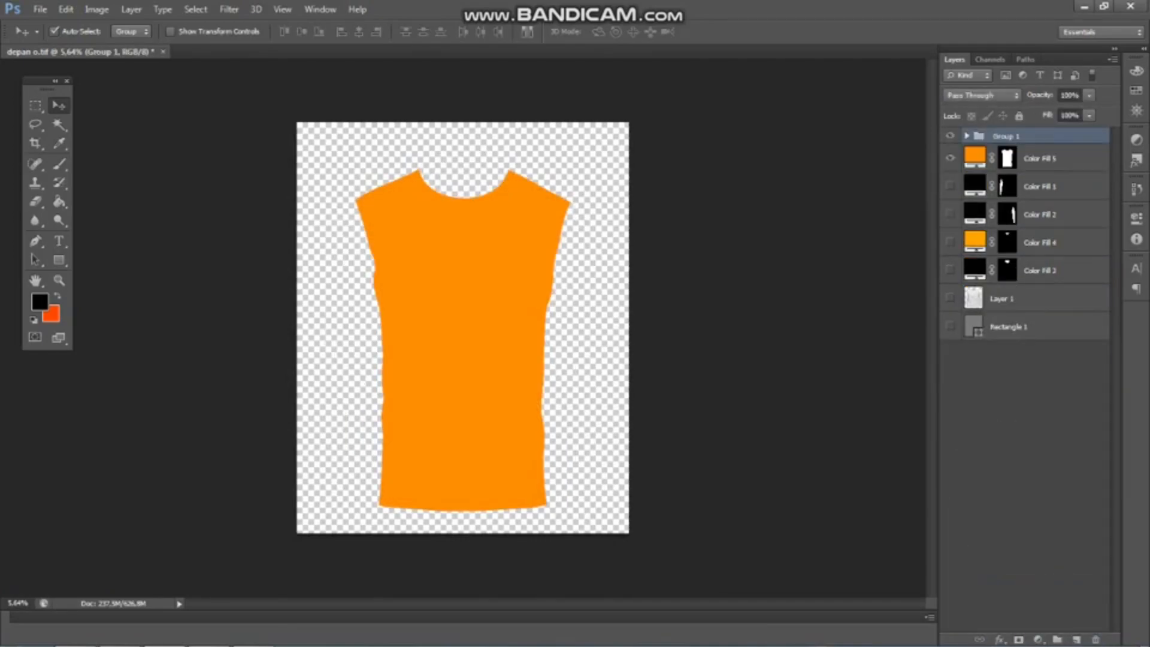
Step: Make both shirt copies inside Group 1 visible again, leaving the group collapsed
left_click(966, 136)
left_click(950, 158)
left_click(950, 186)
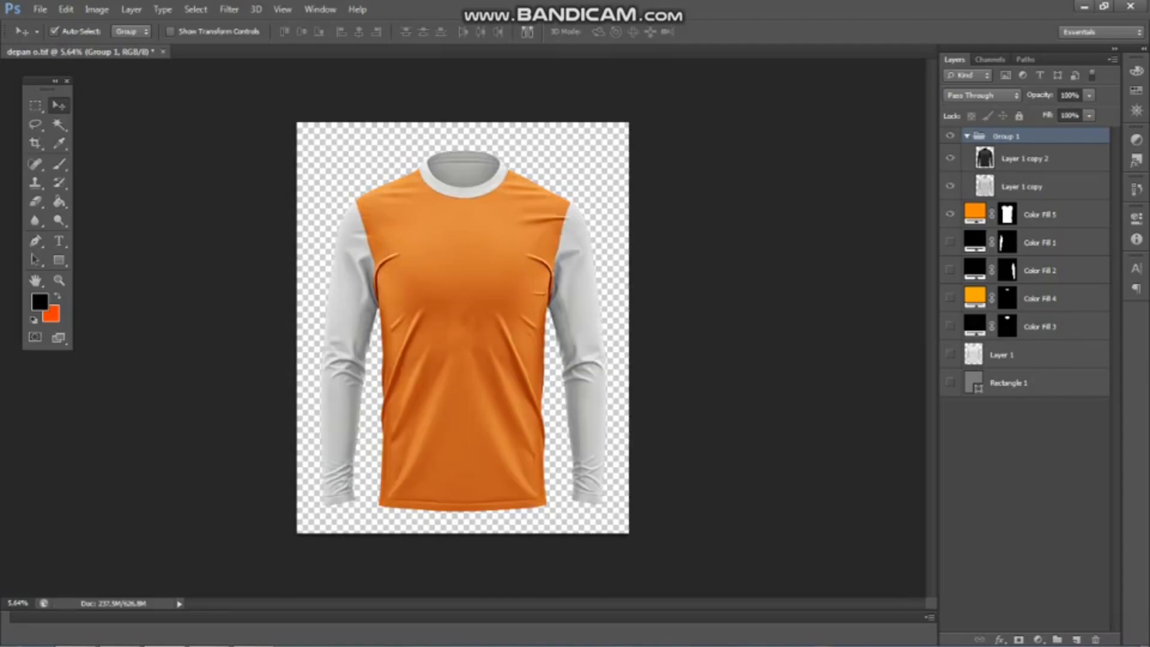
left_click(966, 136)
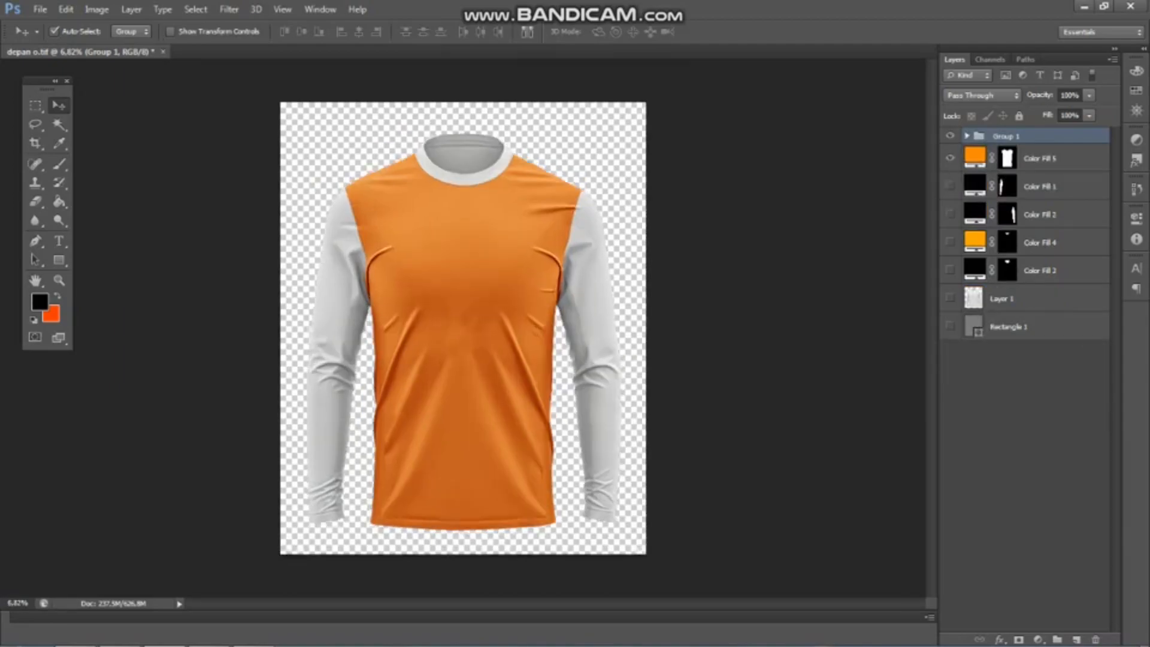
Step: Draw a rectangle shape of about 5745 by 9217 px over the shirt body and set its fill to none
left_click(58, 260)
scroll(463, 327, "up", 1)
left_click_drag(337, 136, 591, 545)
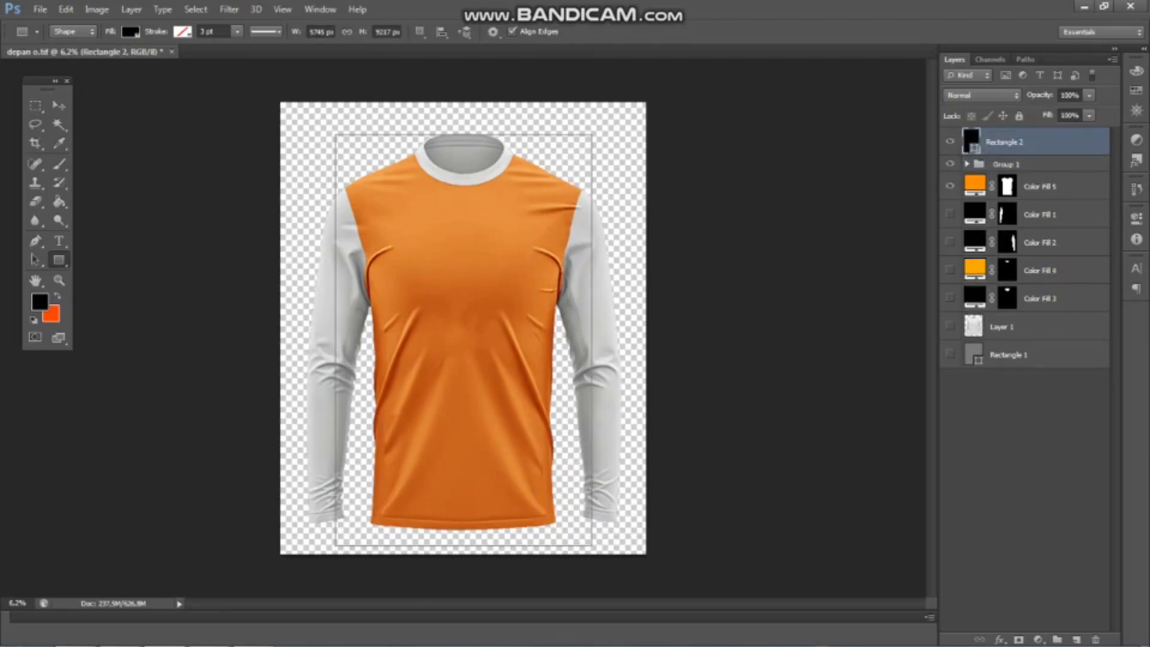
left_click(130, 31)
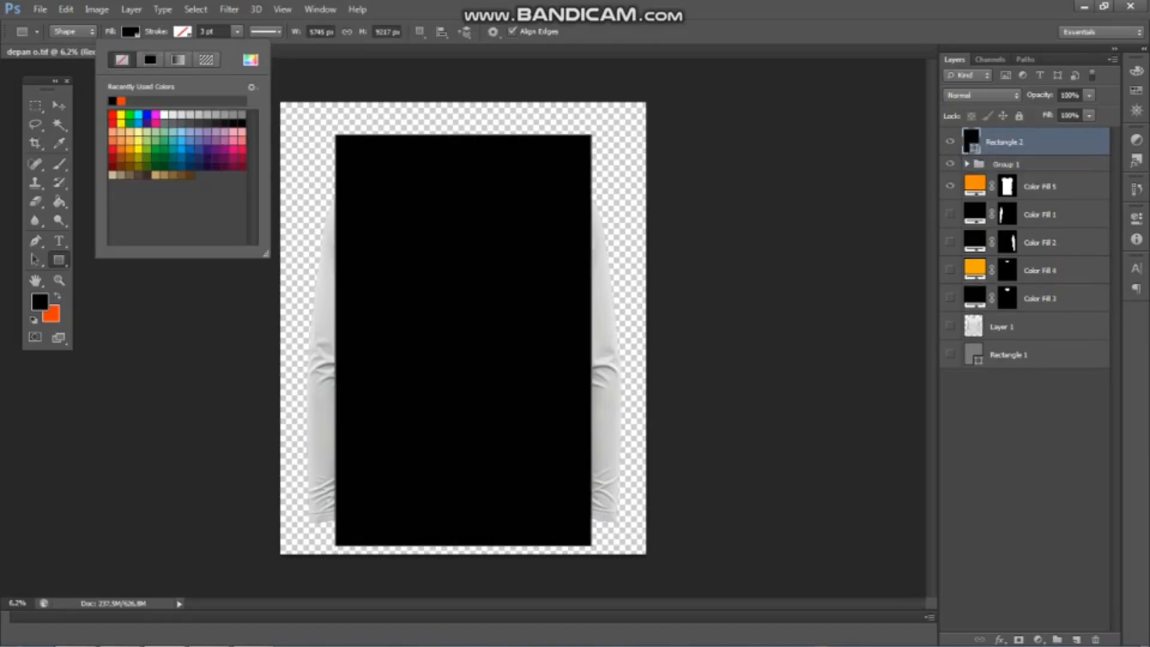
left_click(70, 59)
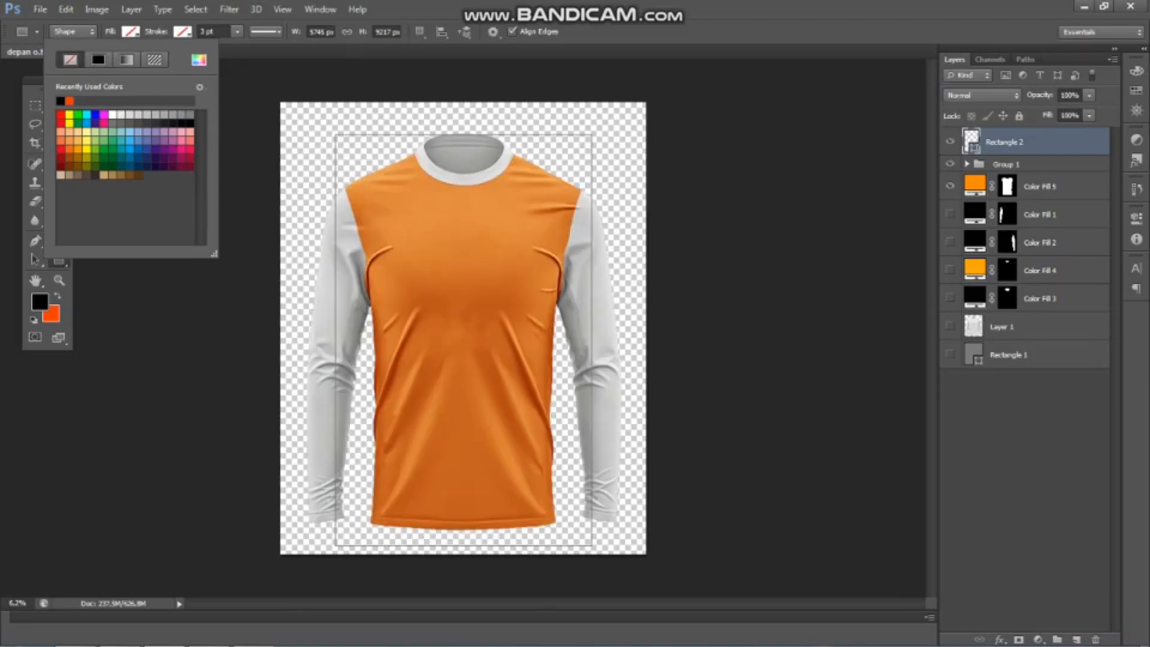
key("Return")
Step: Scale the rectangle to about 96.6% width and 95.3% height, pulling its edges closer around the shirt body
scroll(460, 153, "up", 2)
key("ctrl+t")
scroll(460, 153, "up", 5)
left_click_drag(467, 113, 467, 137)
scroll(467, 137, "down", 7)
scroll(464, 563, "up", 4)
left_click_drag(464, 566, 464, 557)
scroll(464, 557, "up", 2)
left_click_drag(629, 295, 624, 293)
scroll(617, 292, "down", 2)
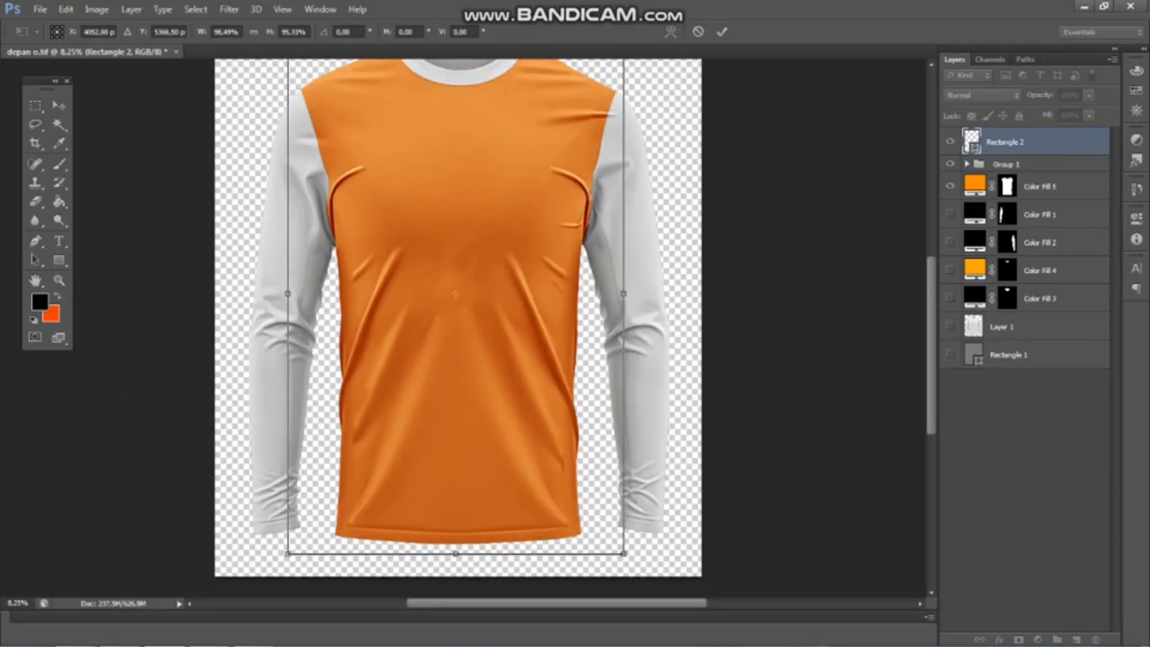
left_click_drag(289, 272, 290, 273)
scroll(290, 273, "down", 2)
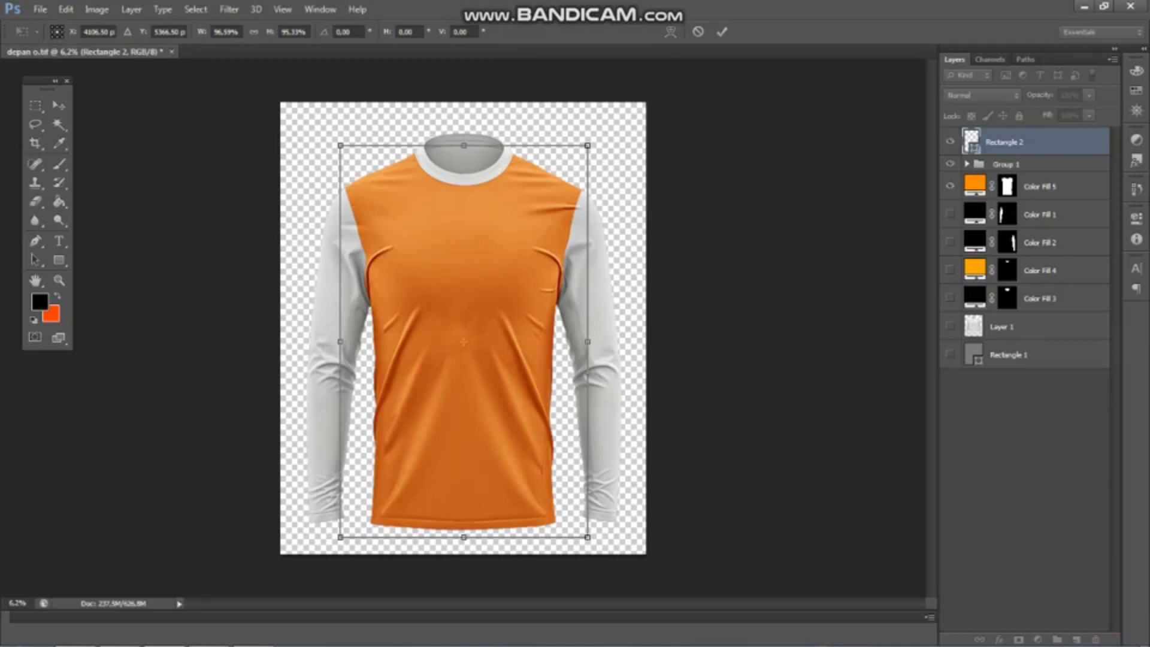
key("Return")
Step: Place Rectangle 2 directly below Group 1 as a smart object and open it for free transform
left_click_drag(1006, 142, 1006, 172)
right_click(1006, 158)
left_click(870, 179)
key("ctrl+t")
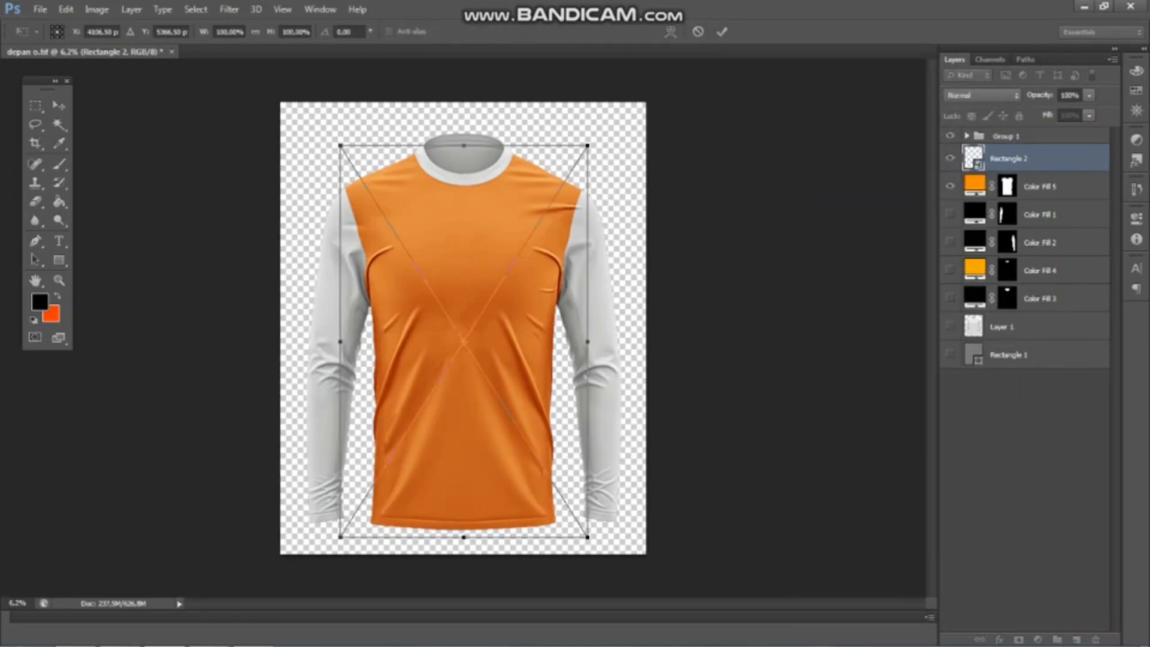
scroll(463, 331, "up", 1)
left_click(670, 32)
scroll(363, 422, "up", 4)
left_click_drag(312, 412, 429, 358)
key("ctrl+alt+z")
key("ctrl+alt+z")
Step: Distort Rectangle 2 by moving its lower corners inward toward the hem and its upper corners down to the shoulders
left_click_drag(357, 570, 389, 557)
left_click_drag(755, 570, 718, 557)
scroll(719, 557, "down", 3)
scroll(270, 127, "up", 6)
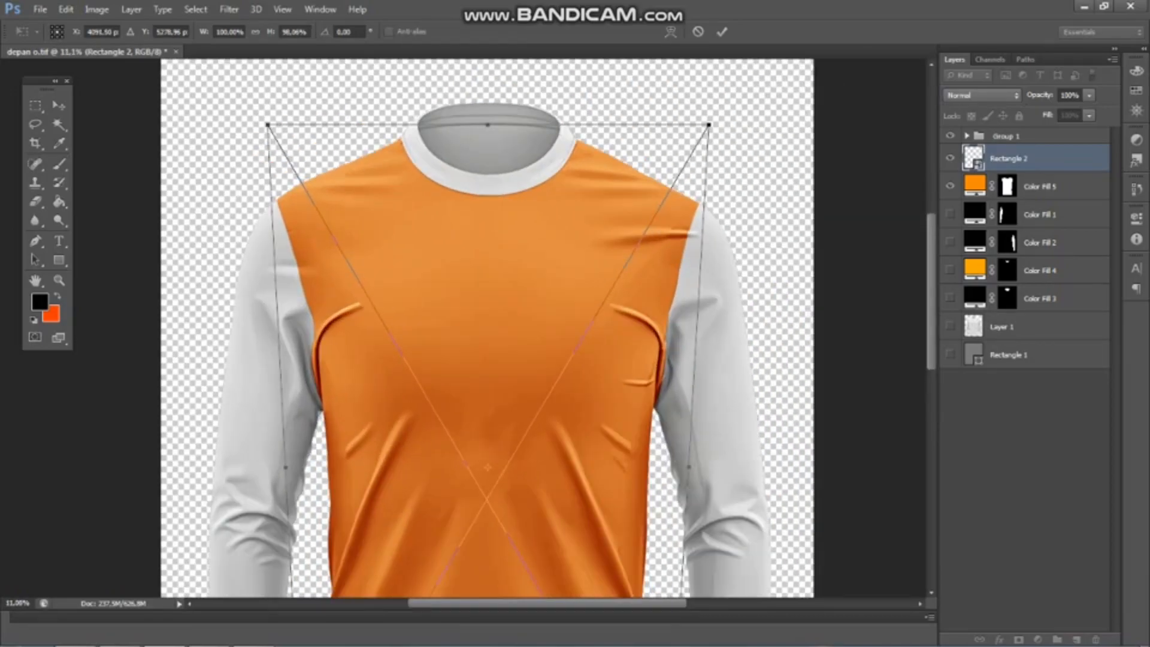
left_click_drag(267, 124, 271, 186)
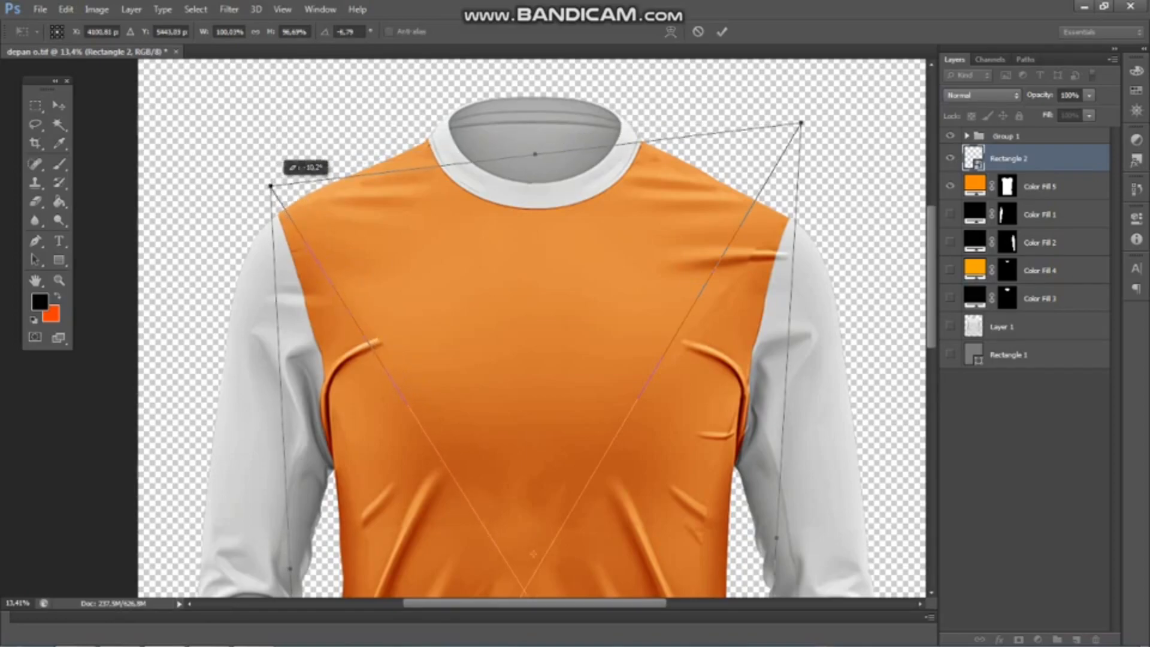
left_click_drag(801, 123, 801, 193)
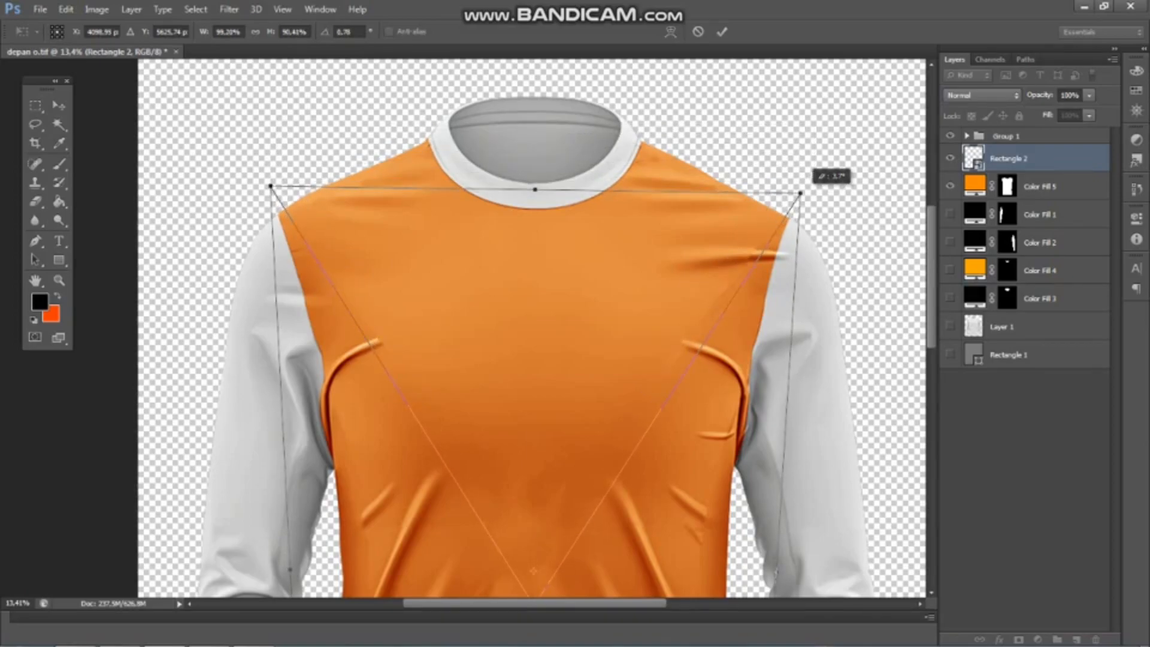
Step: Warp the upper edge of Rectangle 2 into an arch that follows the shoulders and collar
scroll(635, 208, "down", 5)
left_click(670, 31)
left_click_drag(627, 198, 626, 157)
key("ctrl+z")
left_click_drag(572, 197, 573, 155)
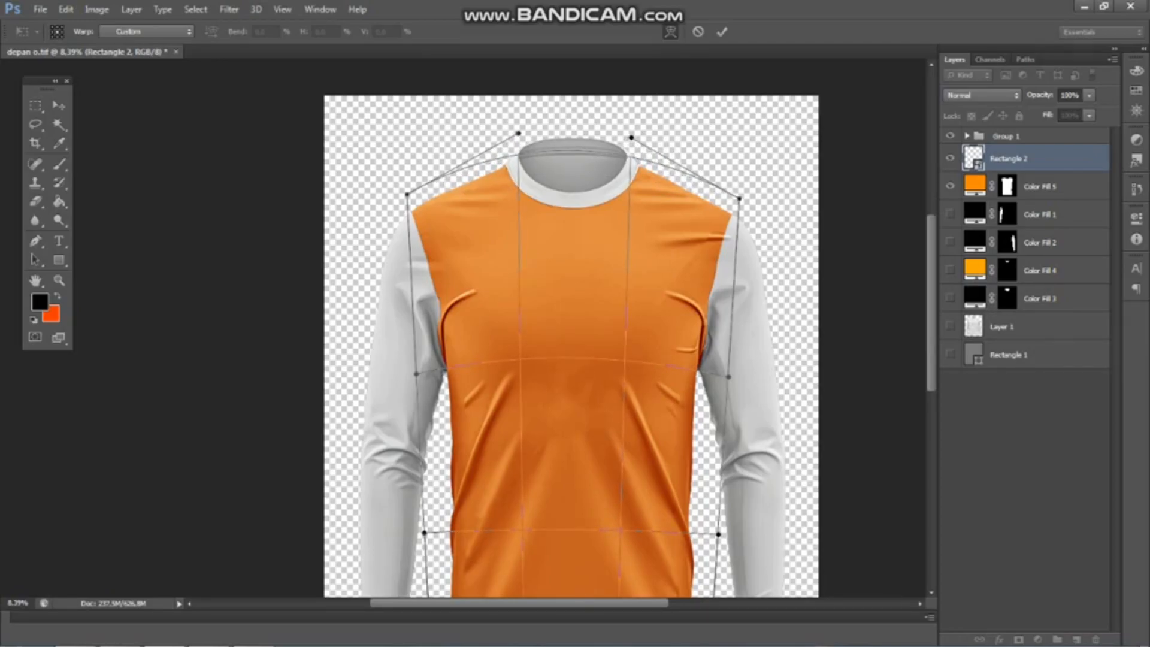
Step: Warp the hem edge of Rectangle 2 slightly down and both sides inward along the waist, and apply the transform
scroll(571, 346, "down", 6)
scroll(465, 515, "up", 7)
left_click_drag(465, 580, 466, 592)
scroll(467, 443, "up", 3)
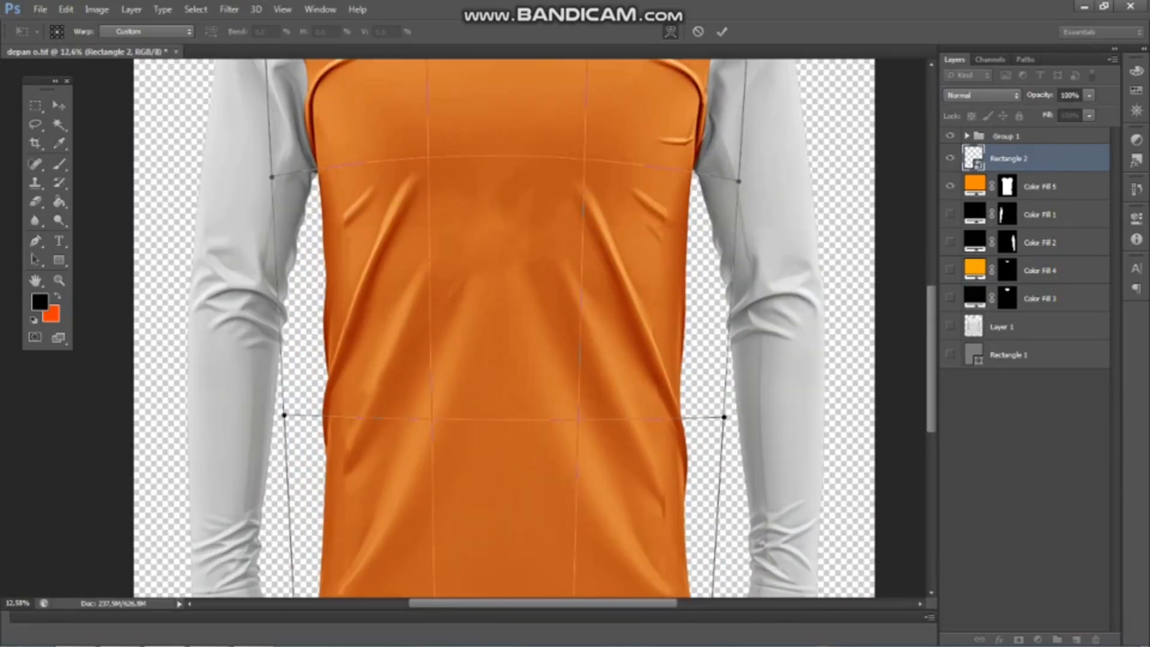
left_click_drag(284, 414, 314, 413)
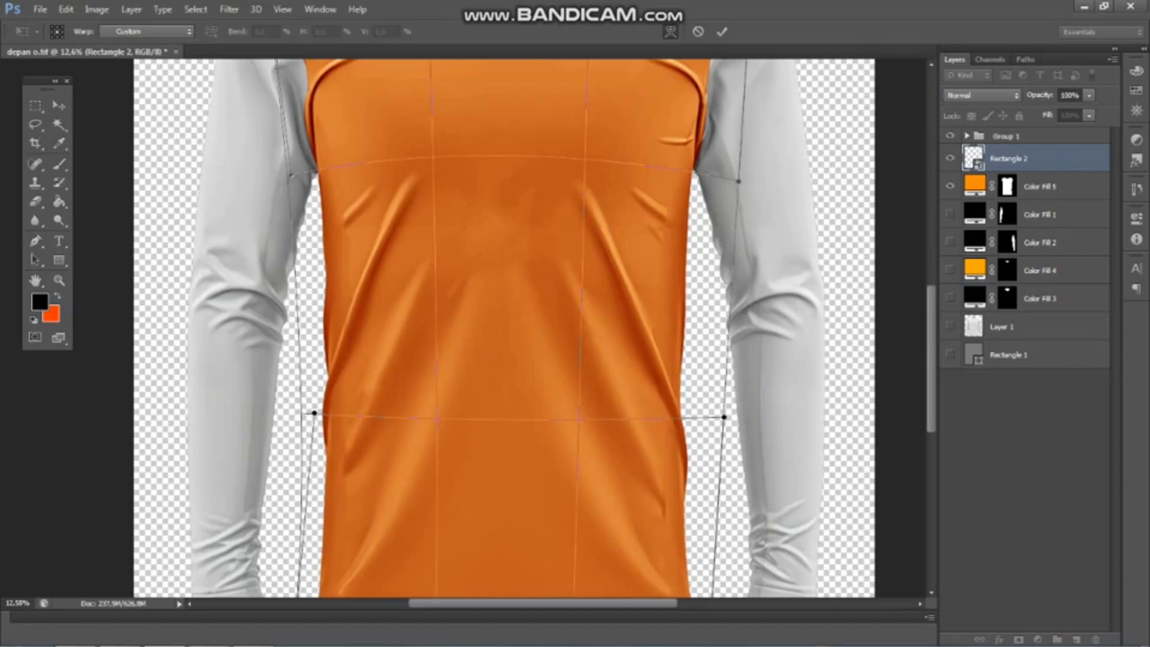
left_click_drag(724, 416, 693, 411)
scroll(693, 411, "down", 3)
key("Return")
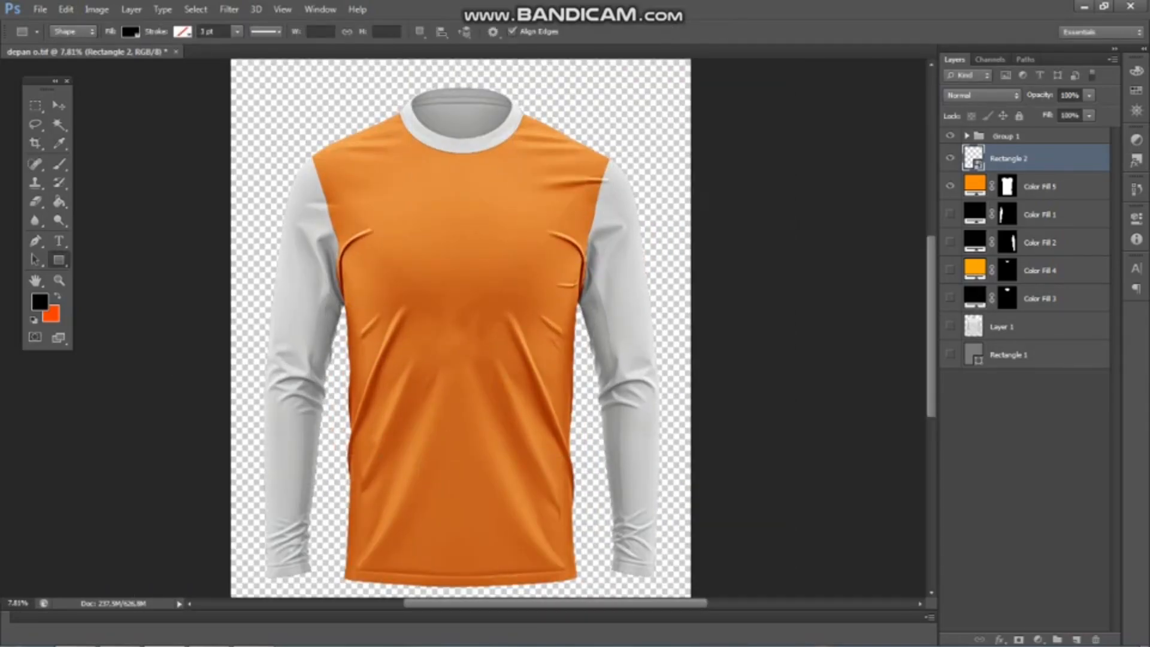
Step: Mask Rectangle 2 with the body shape from Color Fill 5's mask and rename the layer BADAN
left_click(1007, 185, "ctrl")
scroll(460, 327, "down", 2)
left_click(1018, 639)
double_click(1041, 158)
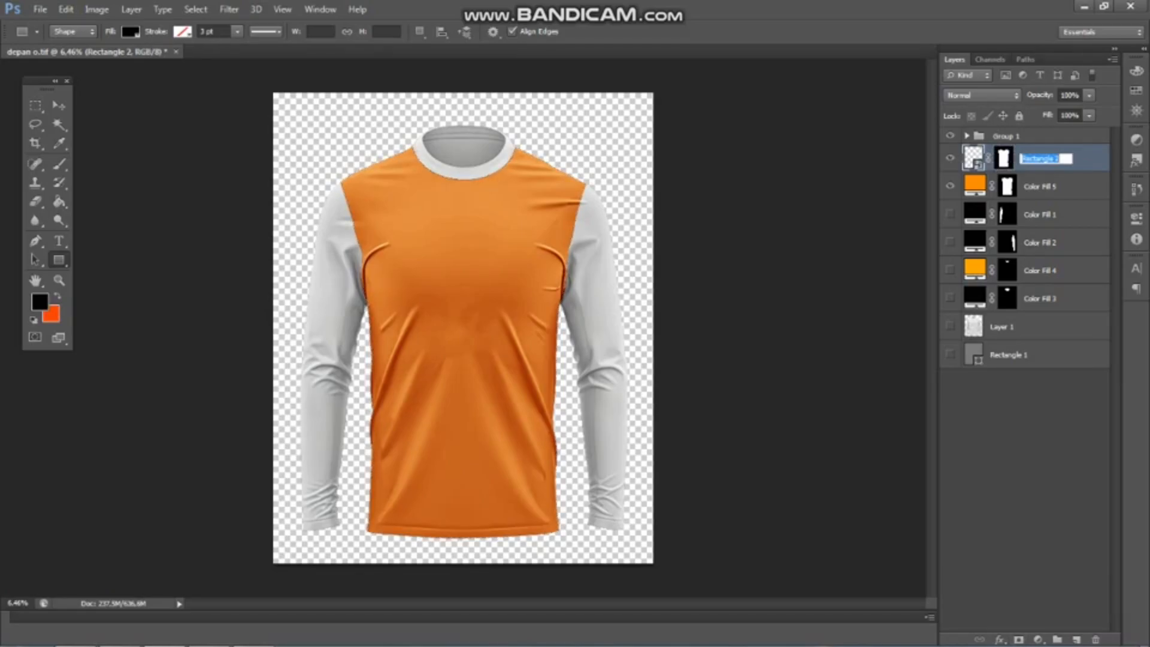
scroll(463, 327, "up", 3)
scroll(463, 328, "down", 3)
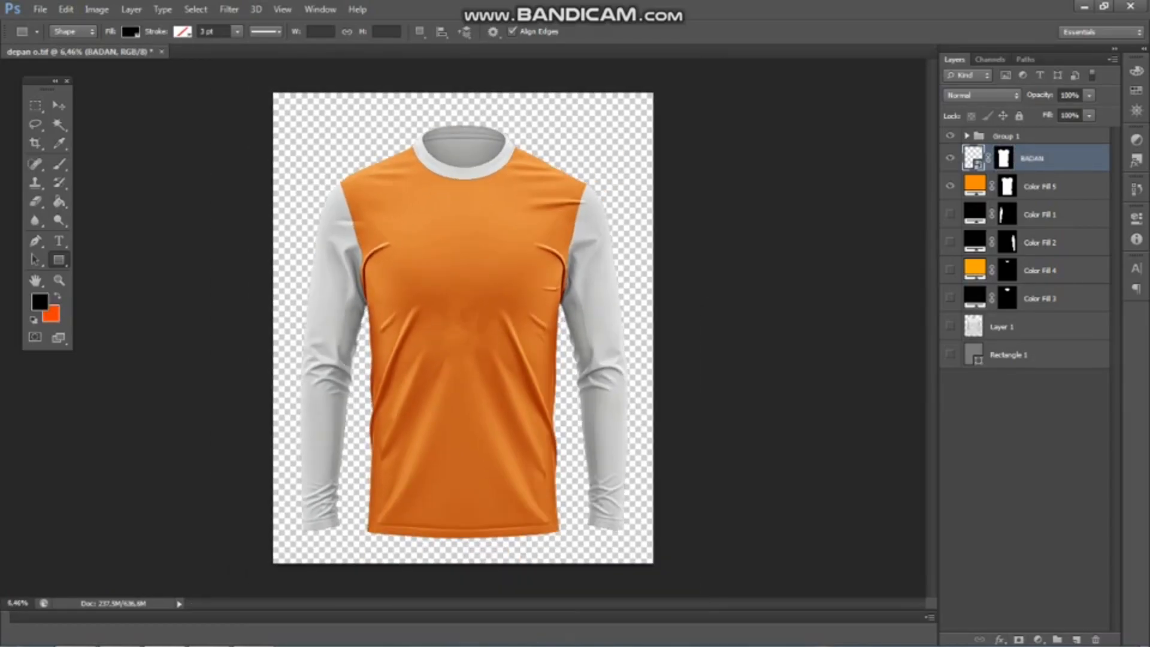
Step: Hide the BADAN and Color Fill 5 layers and show the sleeve fill Color Fill 1
scroll(463, 327, "up", 1)
scroll(463, 328, "down", 2)
scroll(463, 327, "up", 2)
left_click(949, 186)
left_click(950, 159)
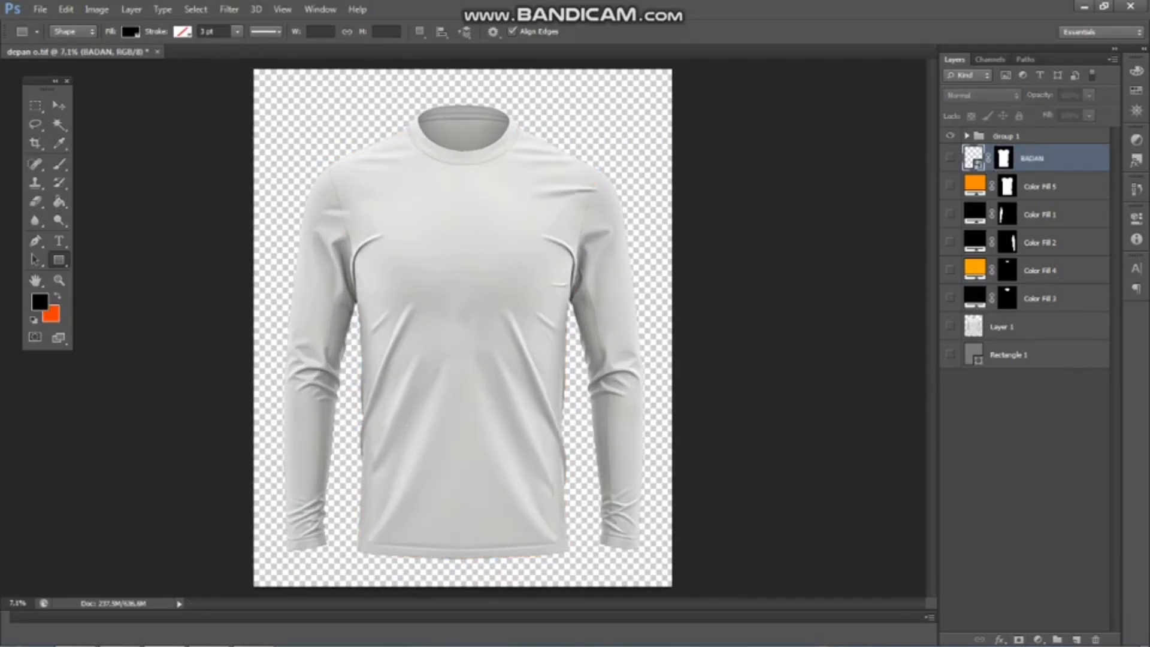
left_click(950, 214)
Step: Draw a rectangle shape of about 2010 by 7768 px over the shirt's left-hand sleeve and fill it with yellow
scroll(463, 328, "down", 1)
left_click_drag(305, 189, 388, 516)
scroll(463, 328, "up", 1)
left_click(130, 31)
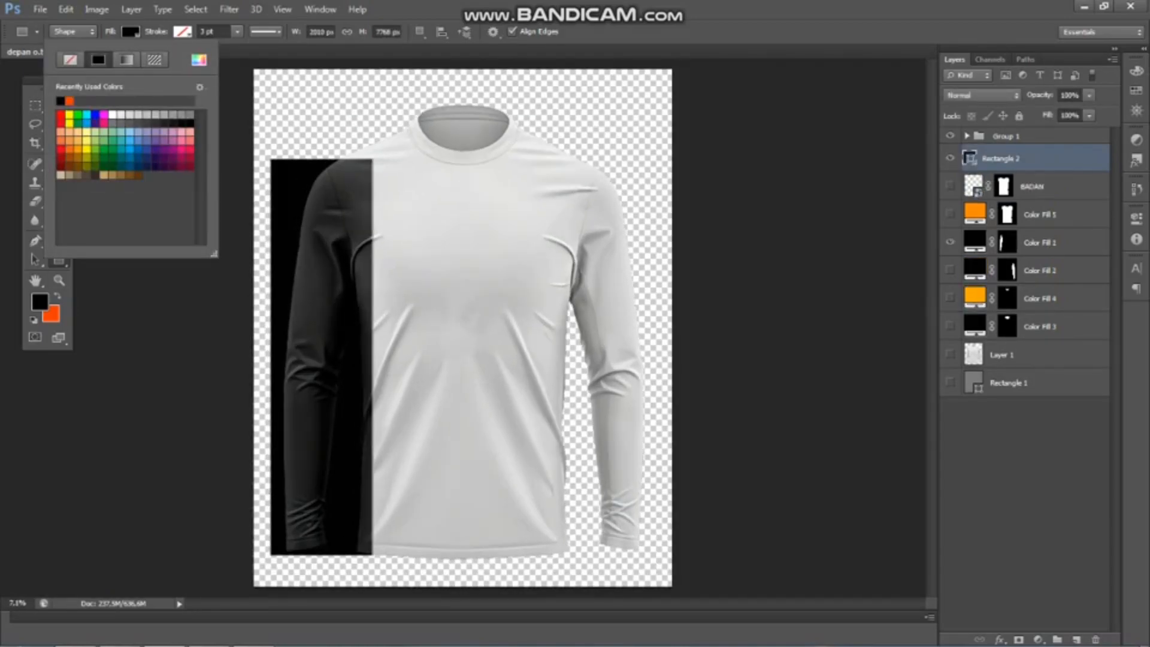
left_click(68, 122)
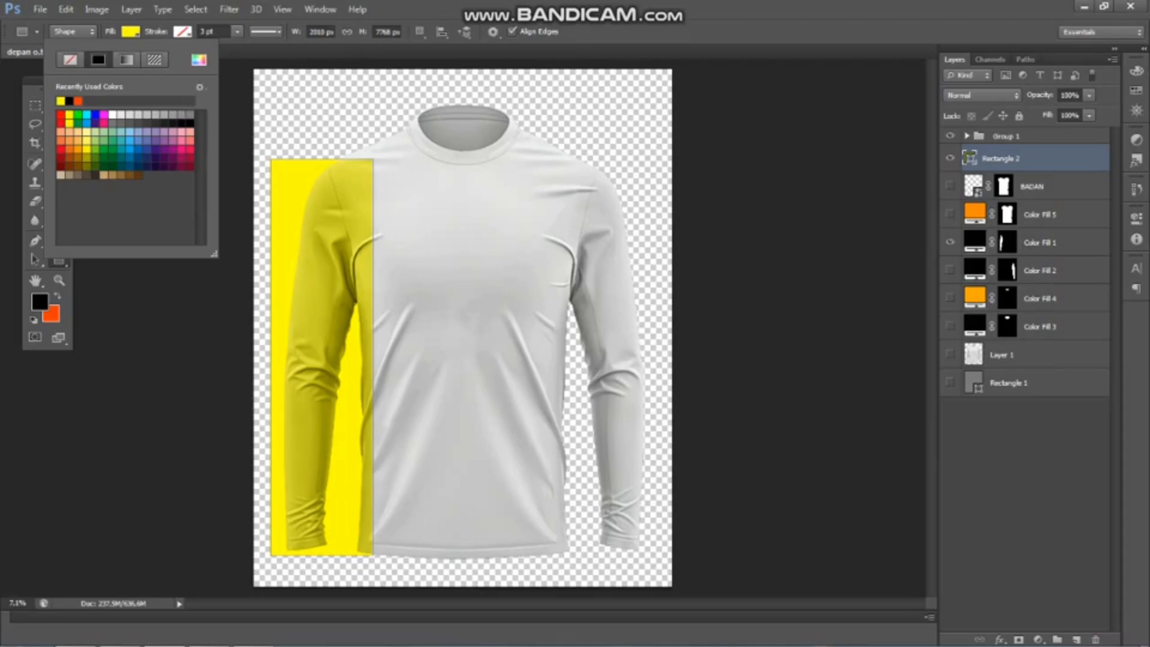
Step: Accept the yellow fill and move Rectangle 2 below the BADAN layer in the layer stack
key("Return")
scroll(315, 239, "up", 3)
scroll(433, 217, "down", 2)
left_click_drag(1000, 159, 1000, 200)
scroll(305, 231, "down", 2)
scroll(376, 269, "up", 3)
key("v")
scroll(251, 173, "down", 1)
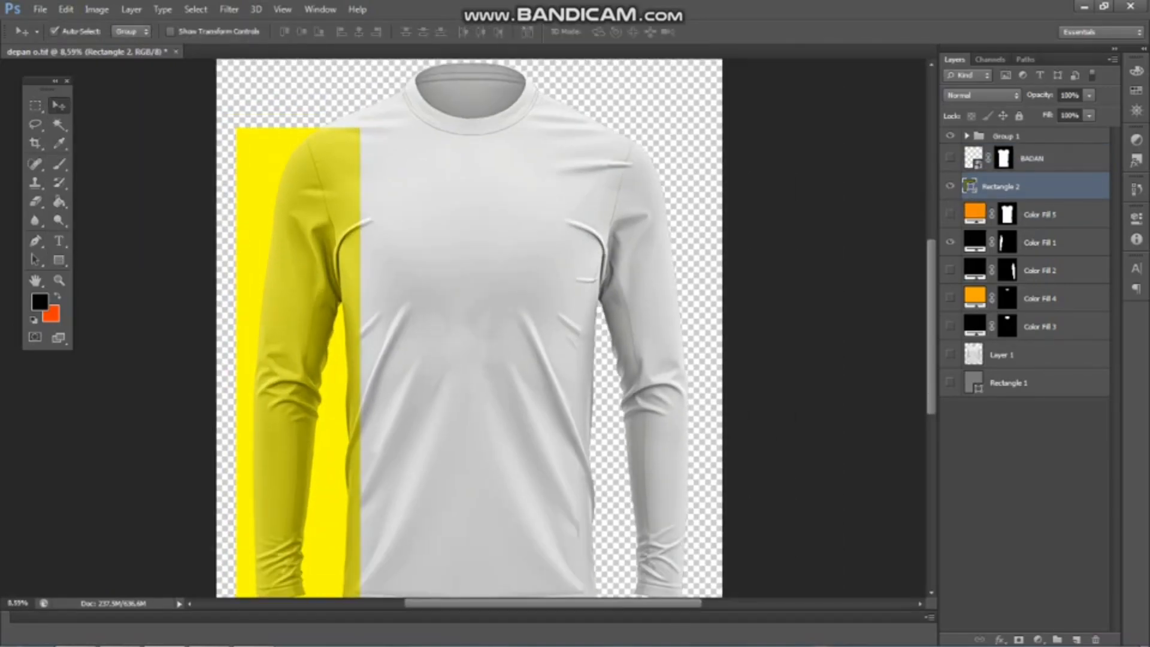
Step: Transform Rectangle 2 to about 90.49% width and 99.56% height so it fits closer around the left-hand sleeve
key("ctrl+t")
mouse_move(298, 128)
left_mouse_down()
mouse_move(298, 195)
mouse_move(298, 130)
left_mouse_up()
scroll(298, 130, "down", 1)
mouse_move(266, 358)
left_mouse_down()
mouse_move(308, 358)
mouse_move(270, 358)
left_mouse_up()
mouse_move(378, 357)
left_mouse_down()
mouse_move(330, 358)
mouse_move(372, 358)
left_mouse_up()
scroll(321, 358, "down", 1)
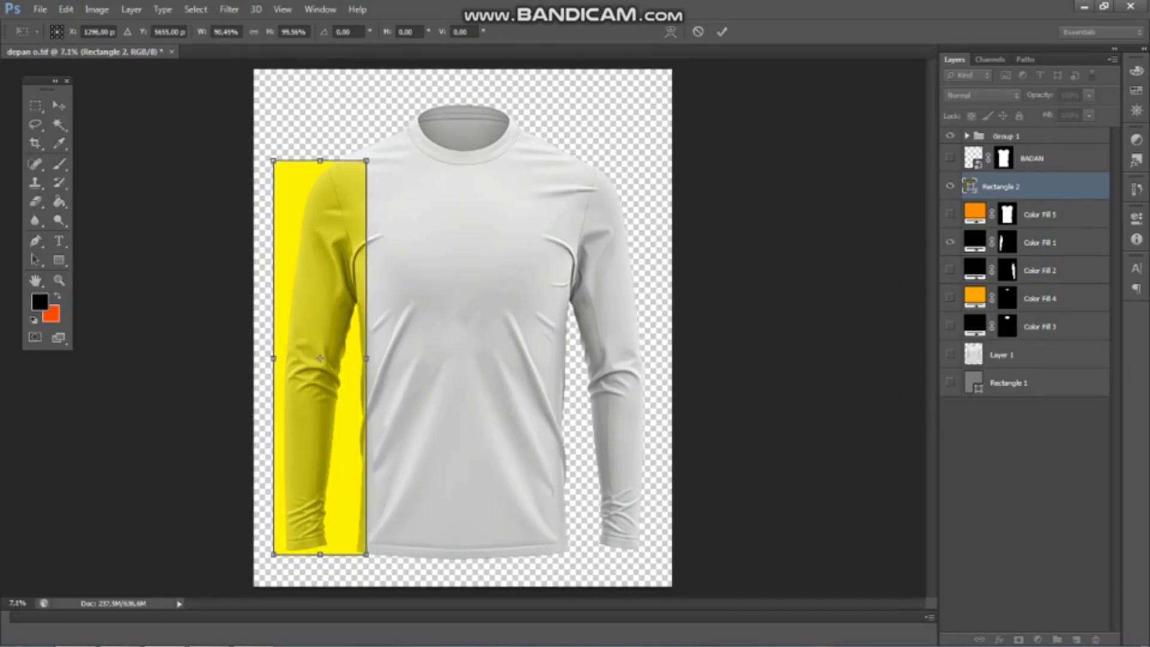
key("Return")
Step: Duplicate Rectangle 2 and convert the copy to a smart object
right_click(1035, 186)
left_click(874, 136)
left_click(694, 193)
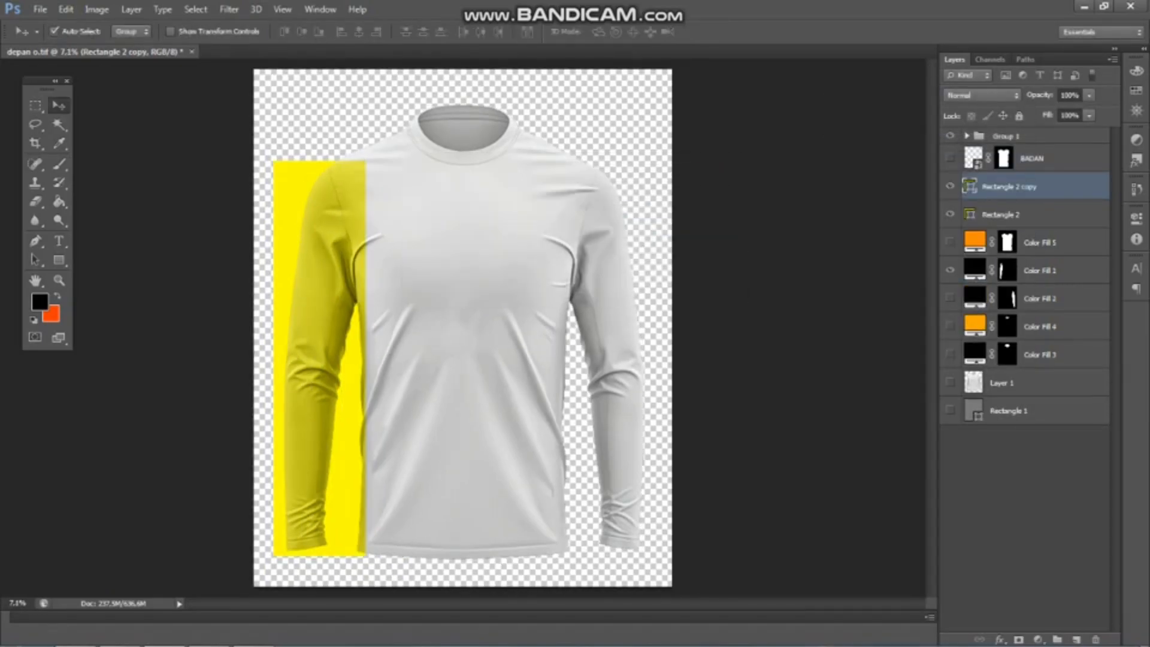
right_click(1035, 186)
left_click(862, 180)
Step: Move the Rectangle 2 copy panel across the shirt to cover the right-hand sleeve
left_click(1035, 215)
left_click_drag(323, 223, 411, 219)
key("ctrl+z")
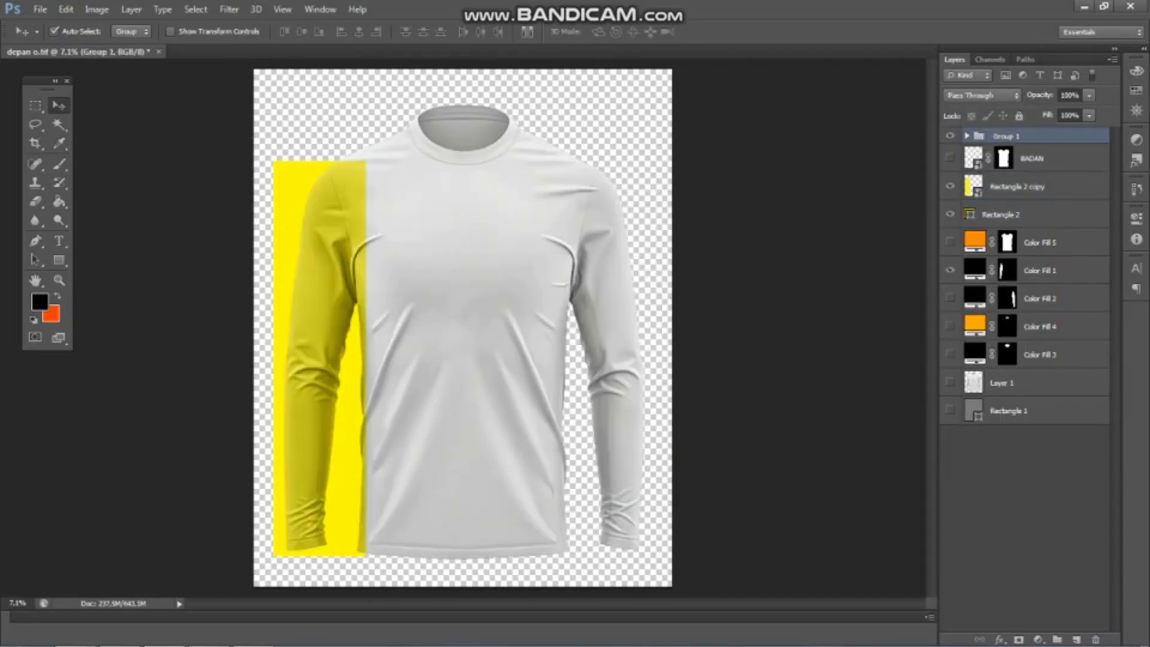
left_click(1035, 215)
left_click_drag(294, 175, 580, 178)
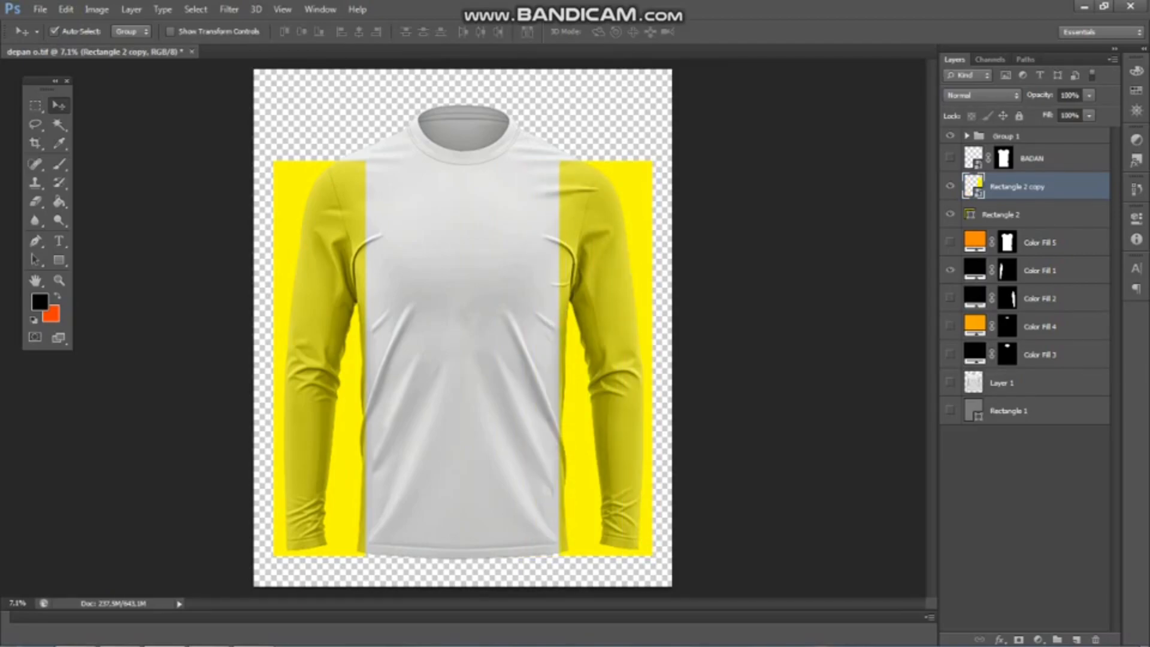
key("ctrl+t")
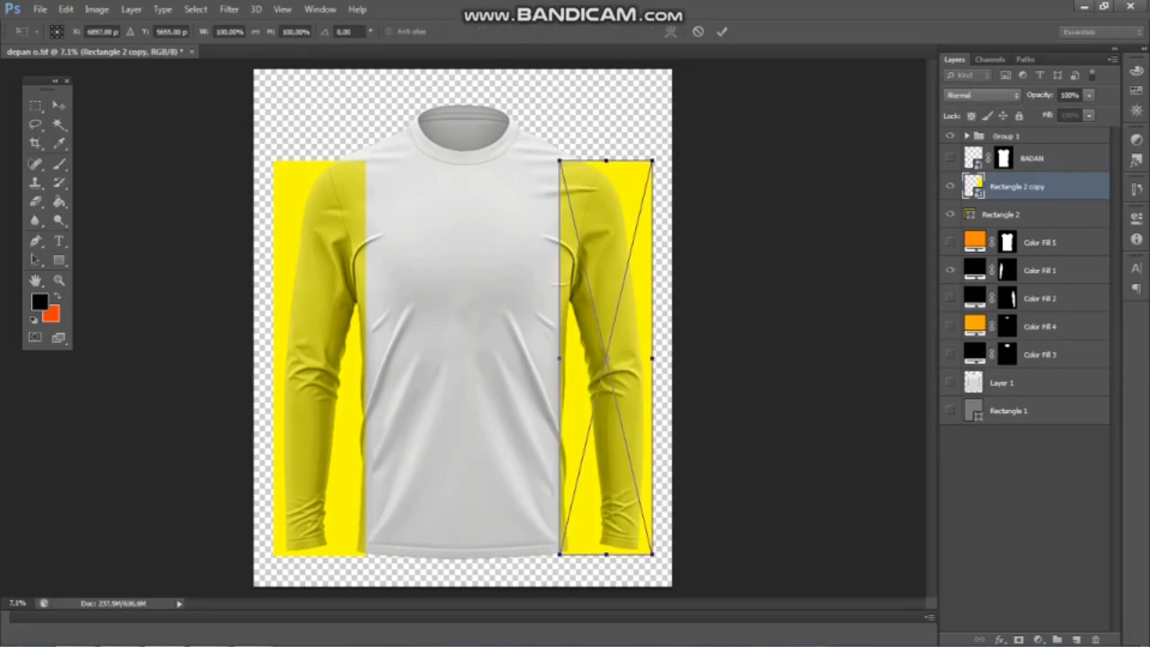
key("Return")
Step: Move Rectangle 2 to the middle of the shirt and Rectangle 2 copy over the left-hand sleeve
left_click(1035, 214)
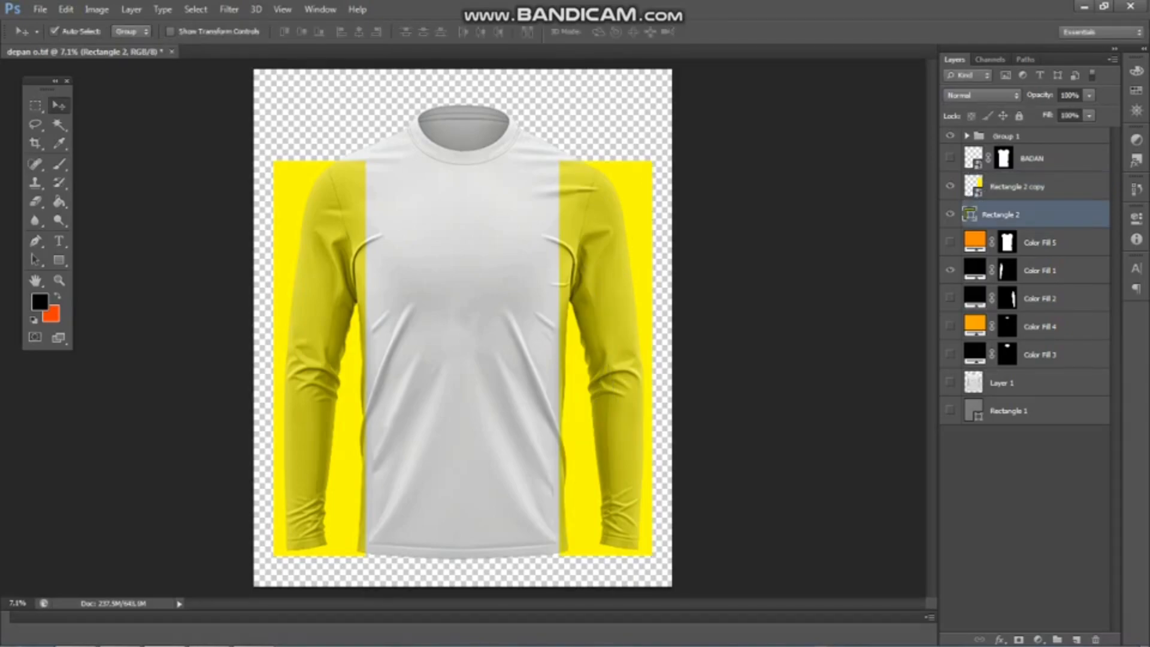
left_click_drag(315, 163, 423, 163)
left_click_drag(642, 163, 357, 163)
left_click_drag(466, 224, 548, 233)
key("ctrl+z")
left_click(1035, 187)
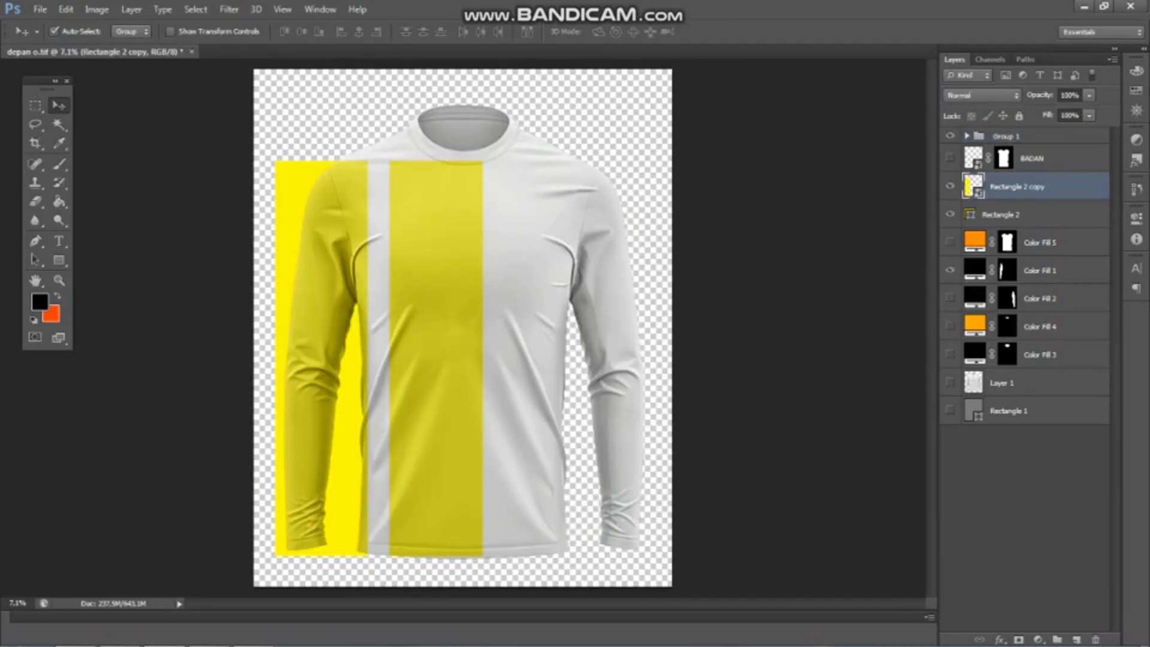
left_click(1035, 215)
left_click_drag(436, 240, 484, 236)
key("ctrl+z")
key("ctrl+z")
left_click_drag(1035, 186, 1034, 146)
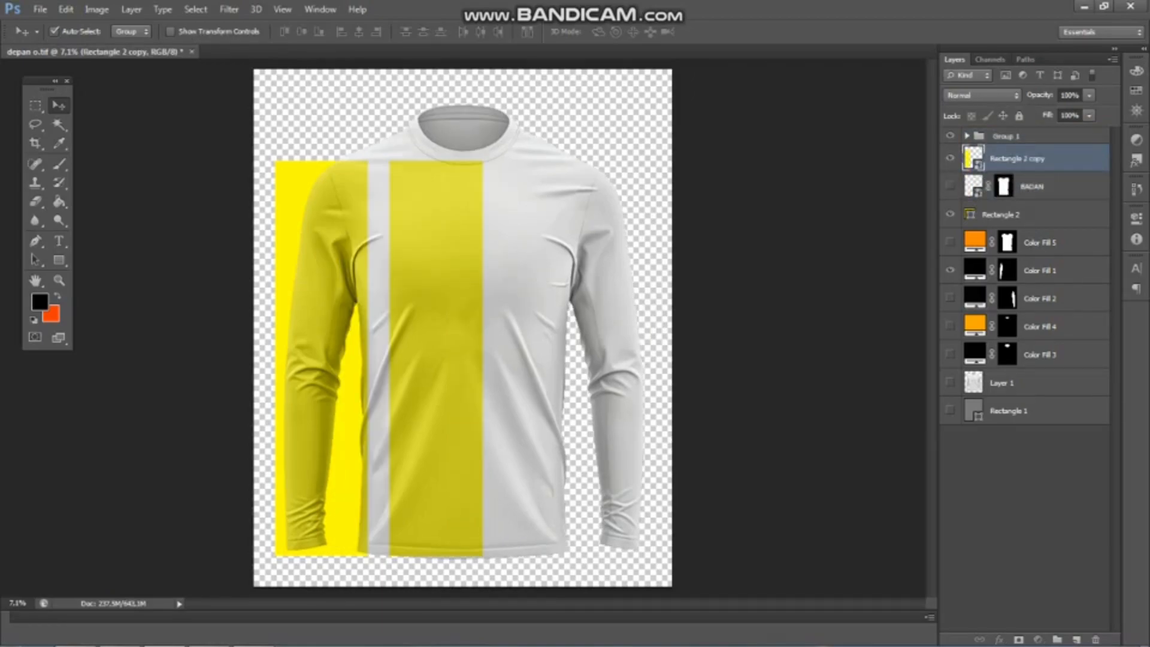
key("ctrl+z")
left_click_drag(472, 203, 501, 199)
key("ctrl+z")
left_click(1018, 214)
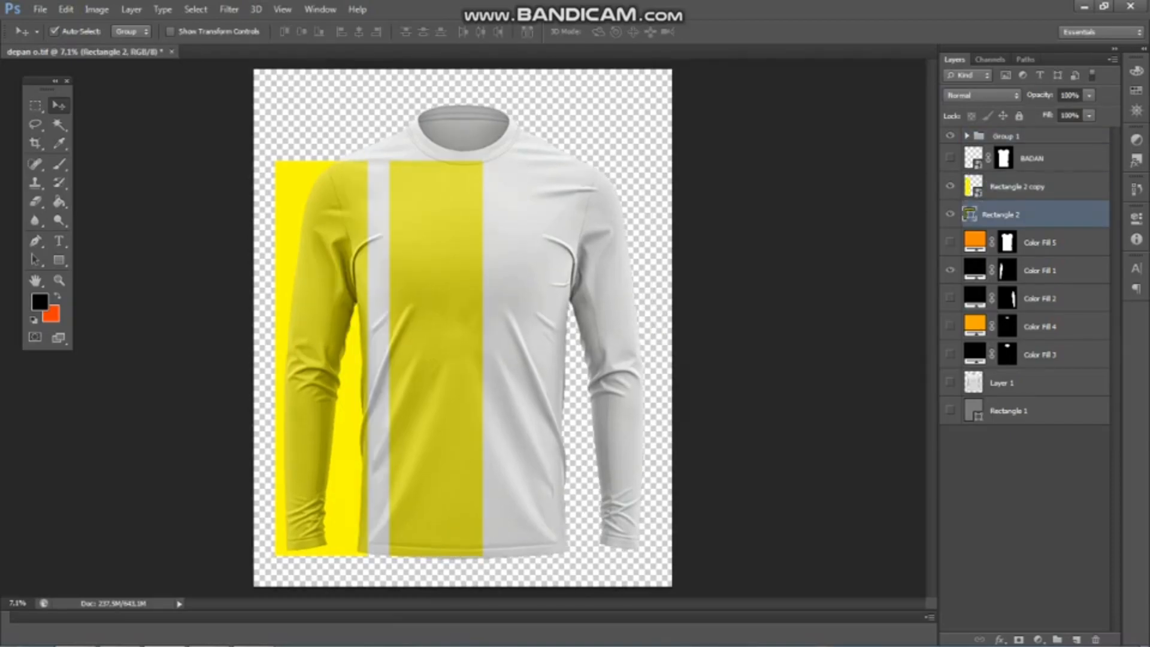
scroll(355, 170, "up", 1)
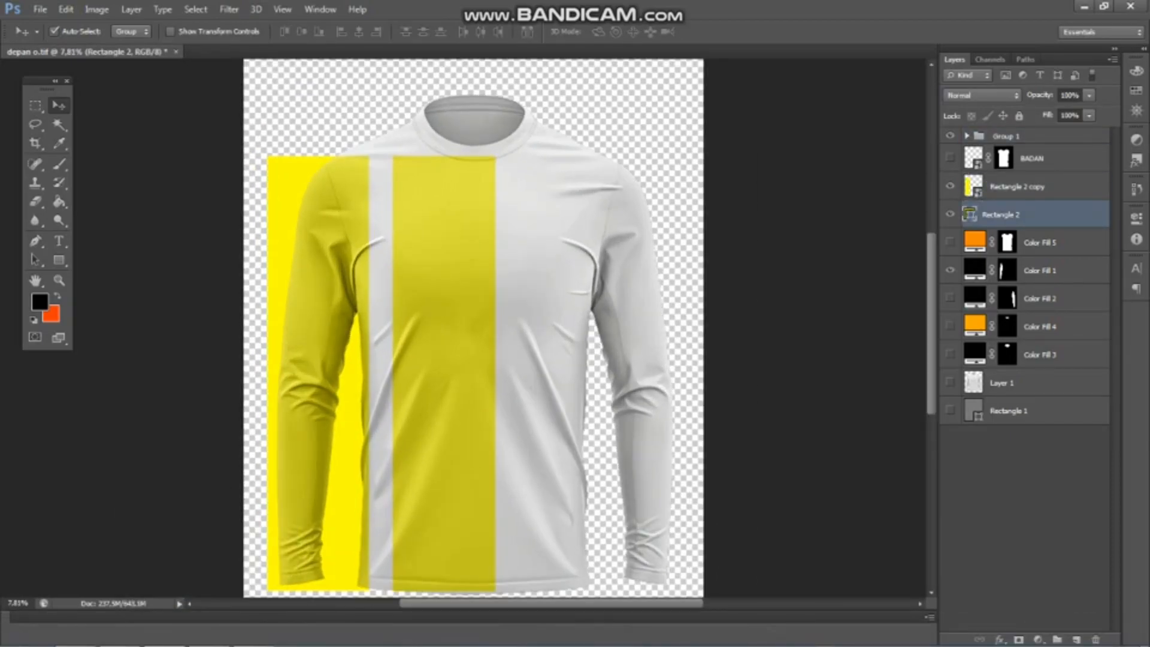
Step: Distort Rectangle 2 copy by pulling its outer shoulder corner and inner cuff corner inward toward the left-hand sleeve
left_click(1017, 186)
key("ctrl+t")
scroll(272, 174, "up", 2)
left_click_drag(267, 153, 304, 154)
scroll(305, 153, "down", 3)
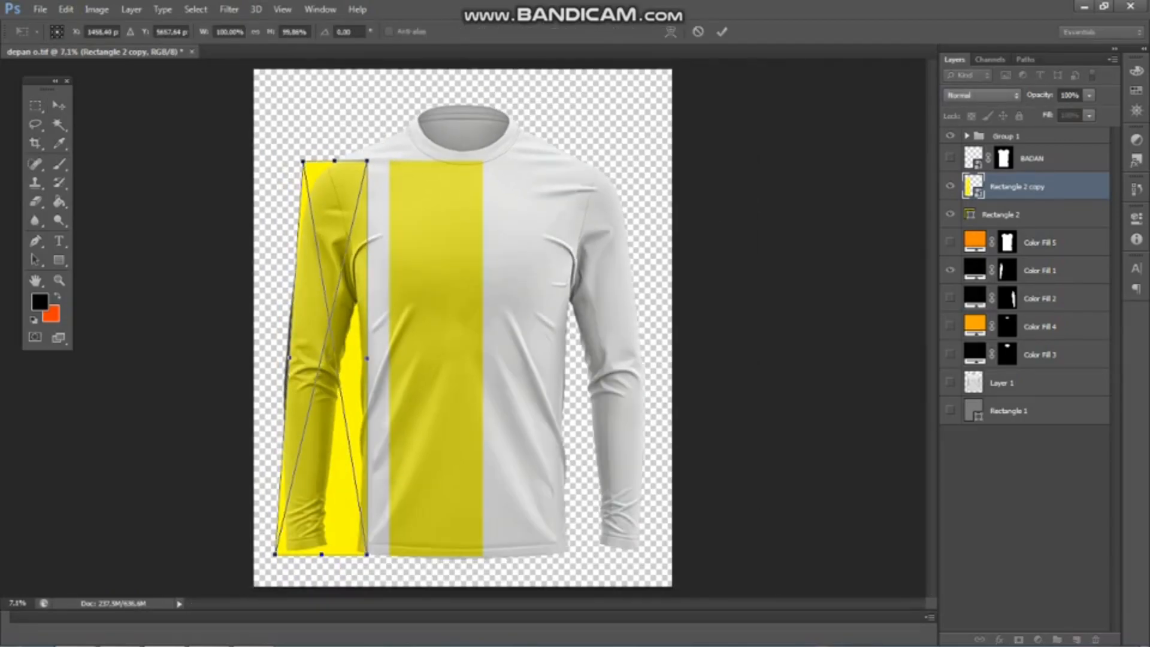
left_click_drag(366, 554, 342, 554)
Step: Warp both sides of Rectangle 2 copy to follow the curve of the left-hand sleeve and apply the transform
scroll(340, 329, "up", 2)
left_click(670, 32)
scroll(271, 416, "up", 1)
left_click_drag(271, 436, 250, 434)
left_click_drag(367, 453, 341, 448)
left_click_drag(380, 260, 409, 257)
scroll(344, 354, "up", 1)
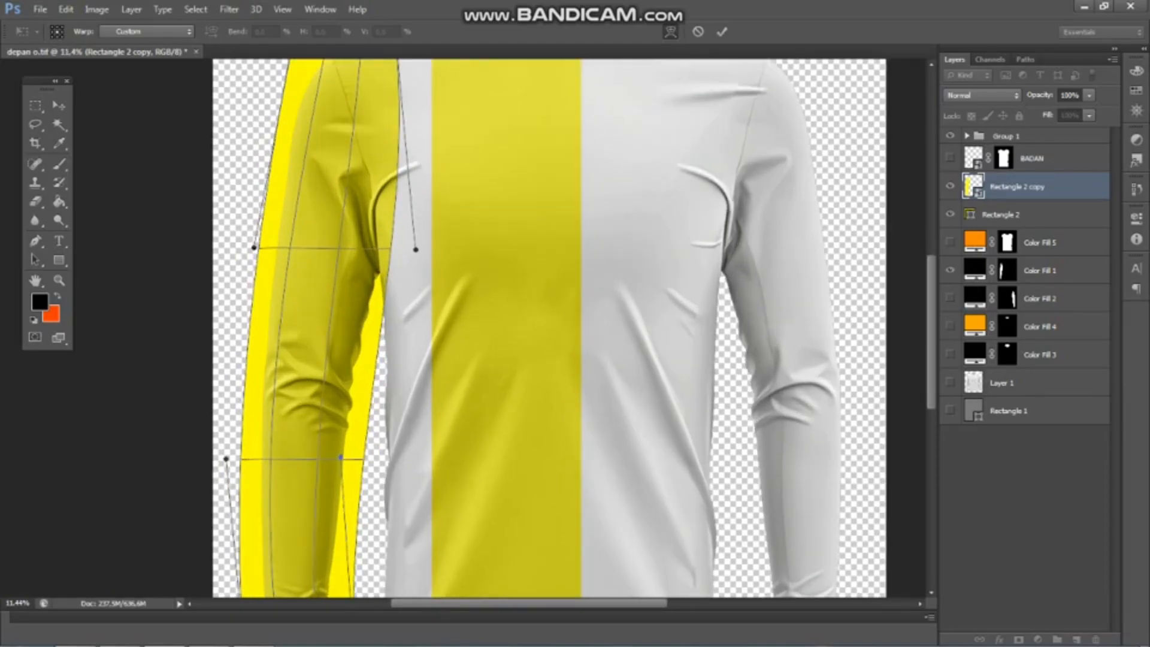
left_click_drag(344, 354, 351, 270)
left_click_drag(279, 329, 289, 329)
scroll(293, 365, "down", 5)
scroll(293, 366, "up", 2)
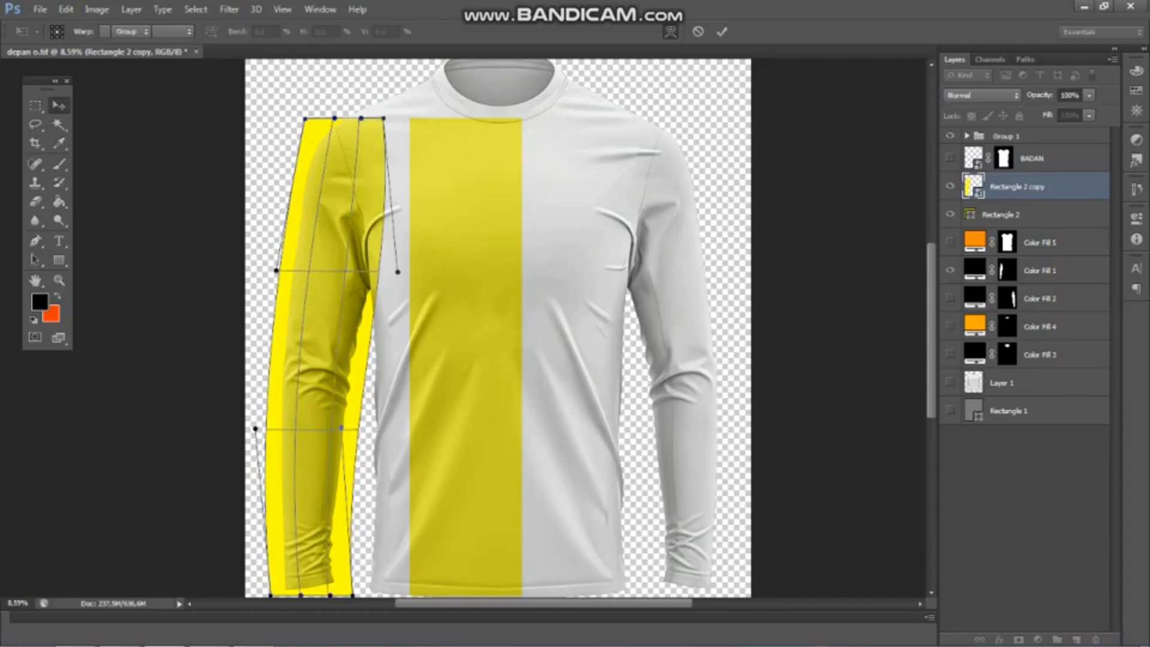
key("Return")
Step: Mask Rectangle 2 copy with the sleeve shape from Color Fill 1's mask and rename the layer KANAN
left_click(1007, 271, "ctrl")
left_click(1017, 639)
double_click(1049, 186)
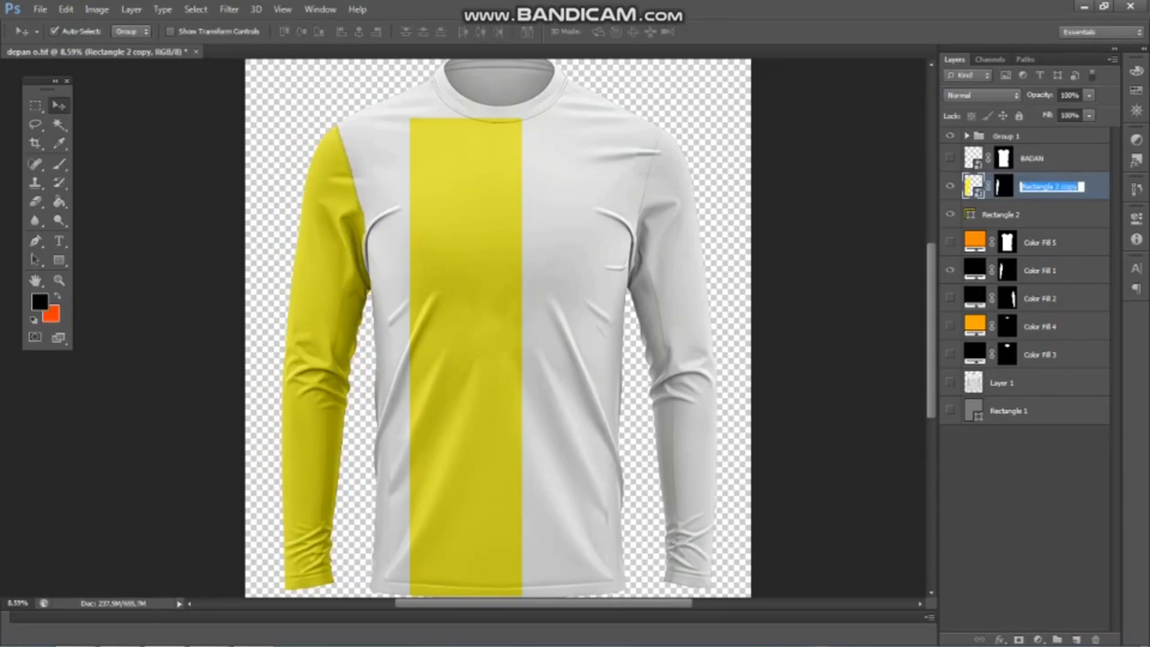
type("KANAN")
key("Return")
Step: Move Rectangle 2 over the right-hand sleeve and convert it to a smart object
left_click(1031, 214)
key("ctrl+t")
left_click_drag(493, 389, 689, 412)
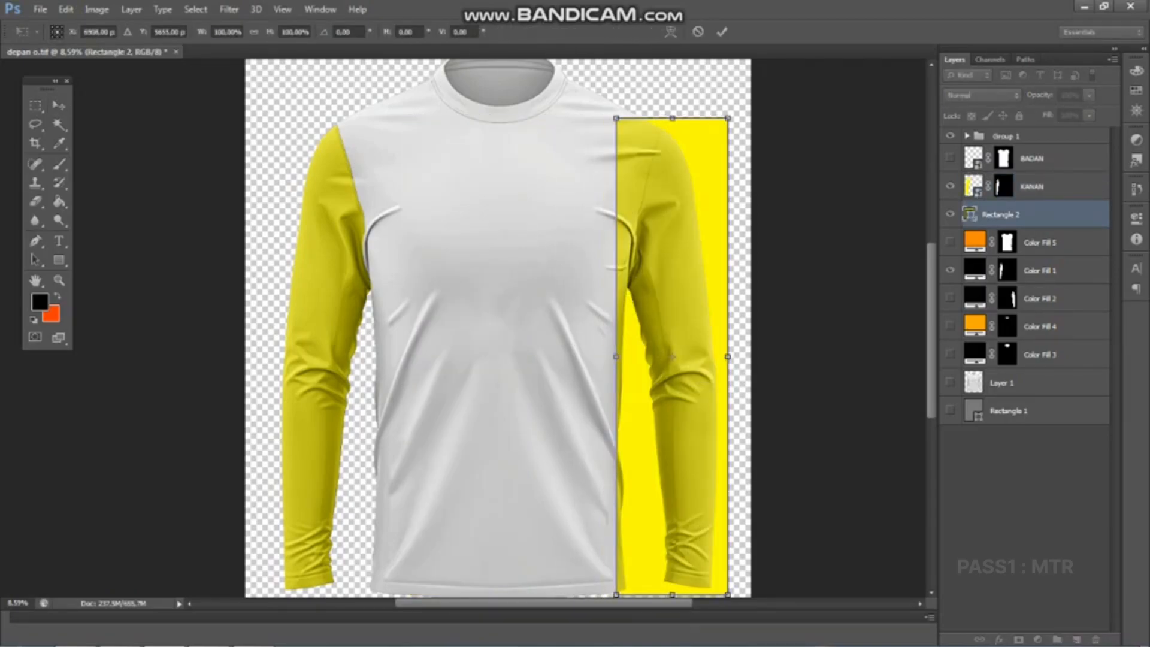
scroll(674, 353, "up", 1)
scroll(679, 339, "down", 2)
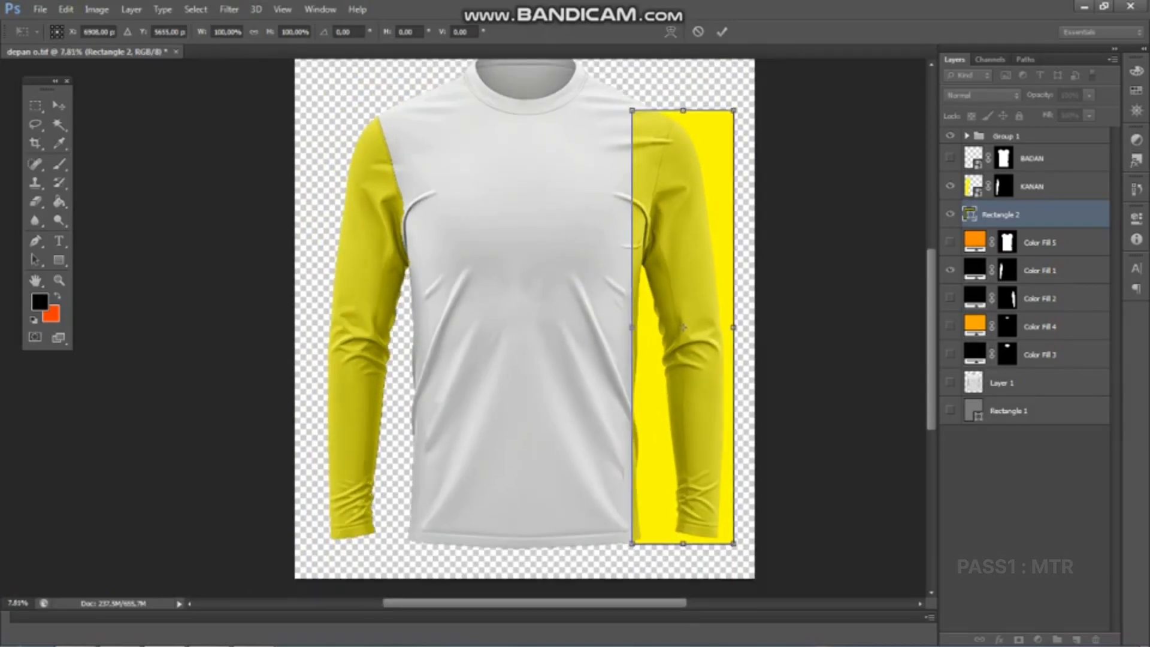
key("Return")
right_click(1021, 229)
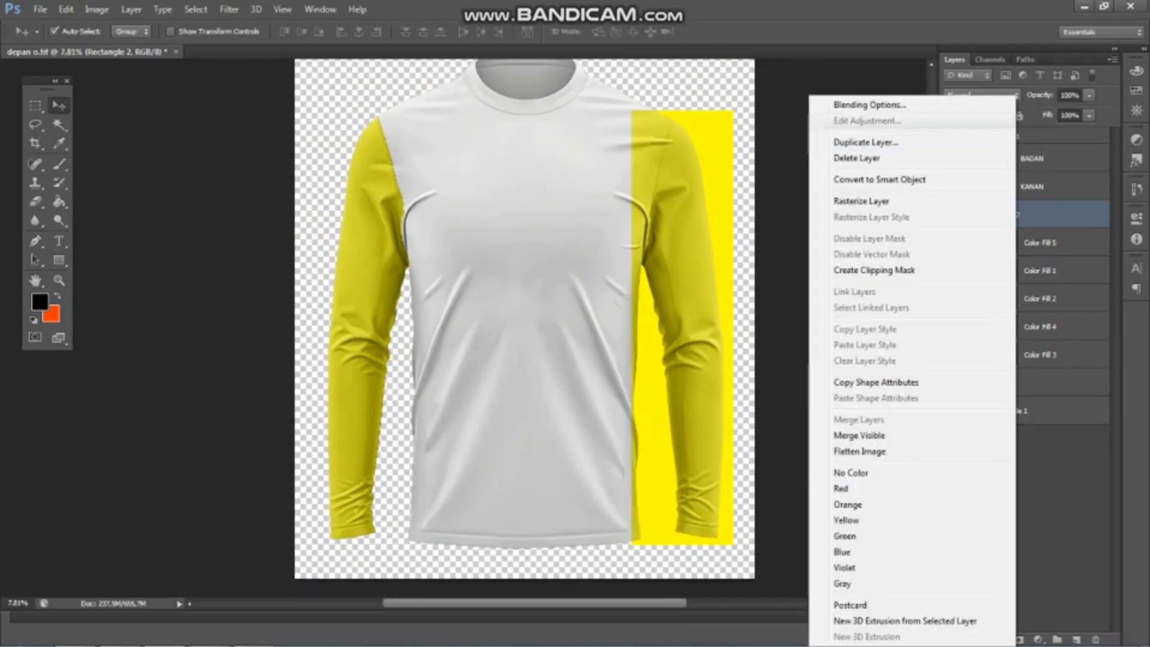
left_click(862, 178)
Step: Distort Rectangle 2 by pulling its inner cuff corner and outer shoulder corner toward the right-hand sleeve, and apply the transform
key("ctrl+t")
scroll(670, 487, "up", 1)
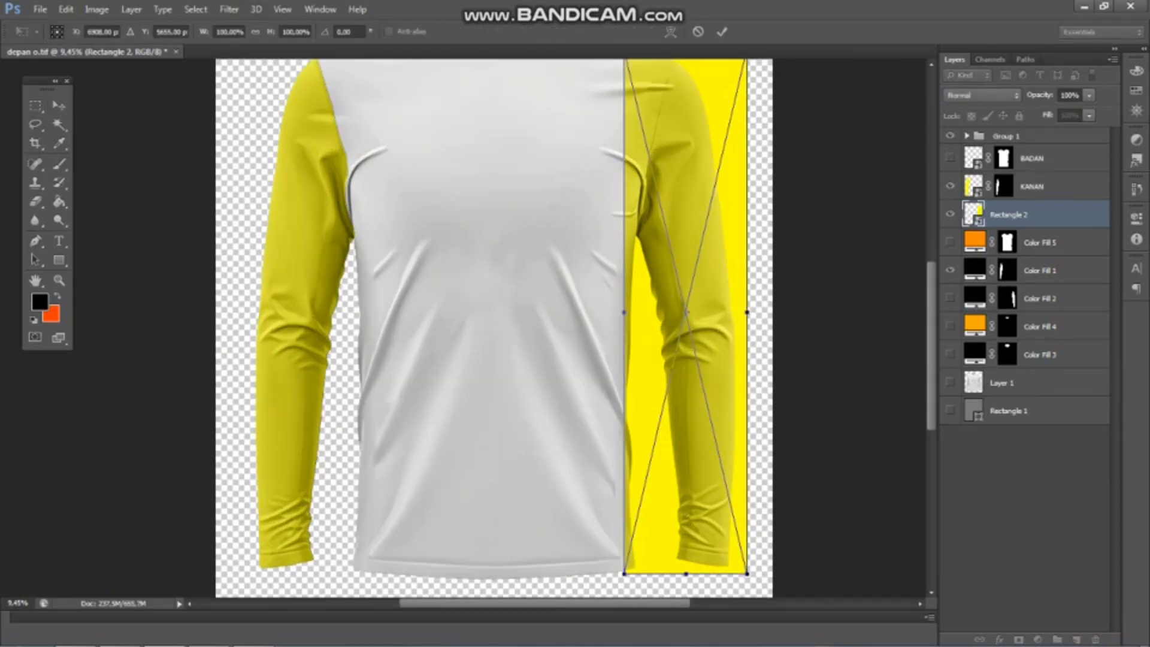
left_click_drag(624, 573, 664, 573)
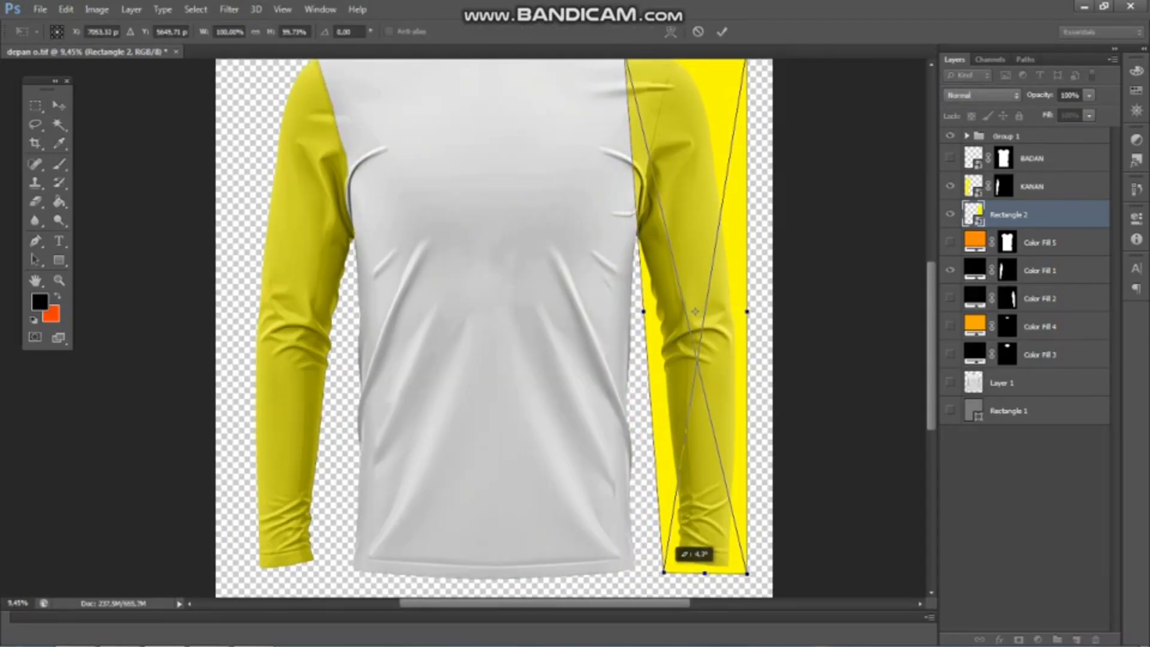
scroll(643, 241, "down", 1)
scroll(726, 70, "up", 1)
left_click_drag(728, 86, 682, 87)
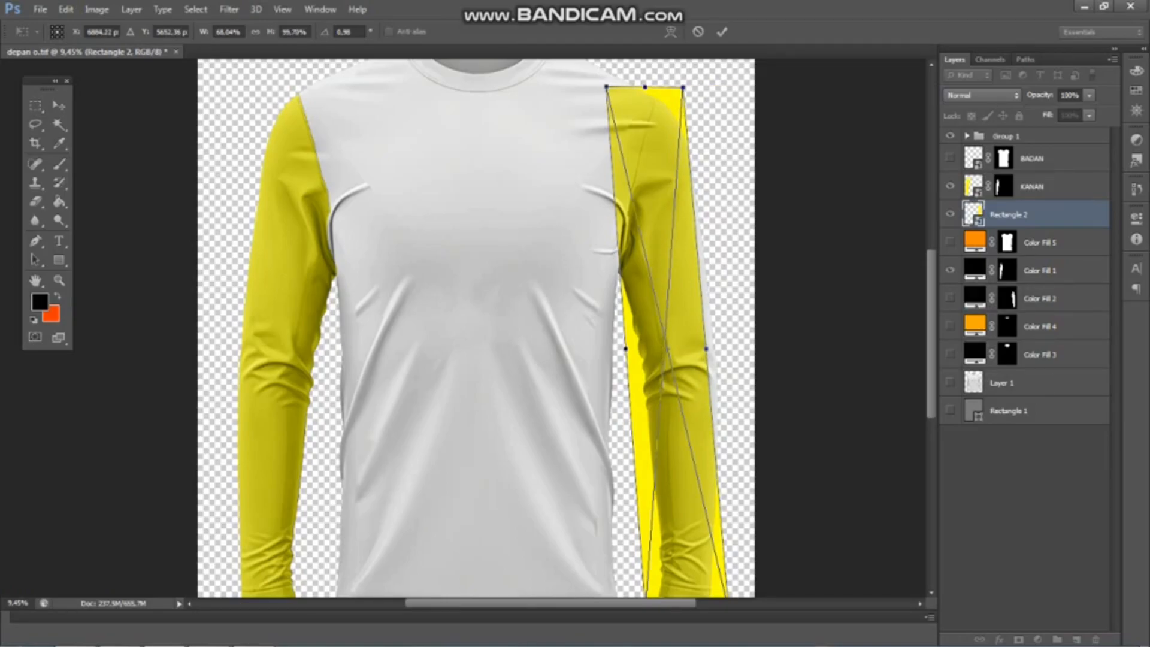
key("Return")
Step: Show Color Fill 2 instead of Color Fill 1 and warp Rectangle 2's sides outward along the right-hand sleeve
left_click(950, 298)
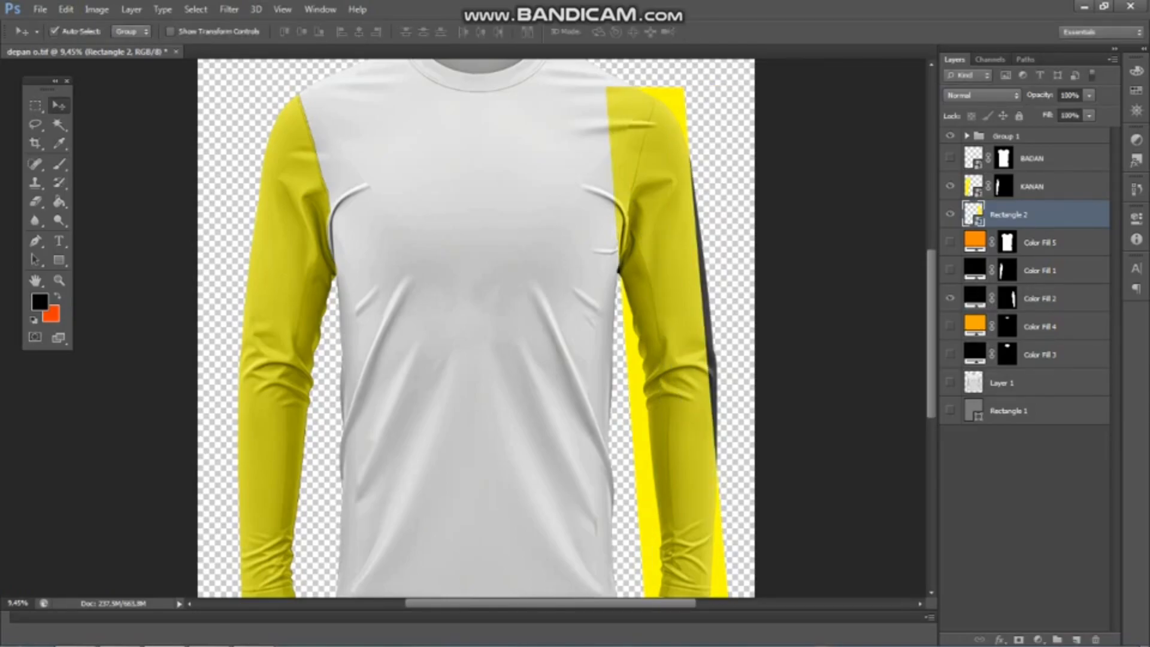
scroll(751, 297, "down", 1)
key("ctrl+t")
left_click(671, 32)
mouse_move(689, 359)
left_mouse_down()
mouse_move(727, 359)
mouse_move(711, 360)
left_mouse_up()
left_click_drag(643, 413, 657, 413)
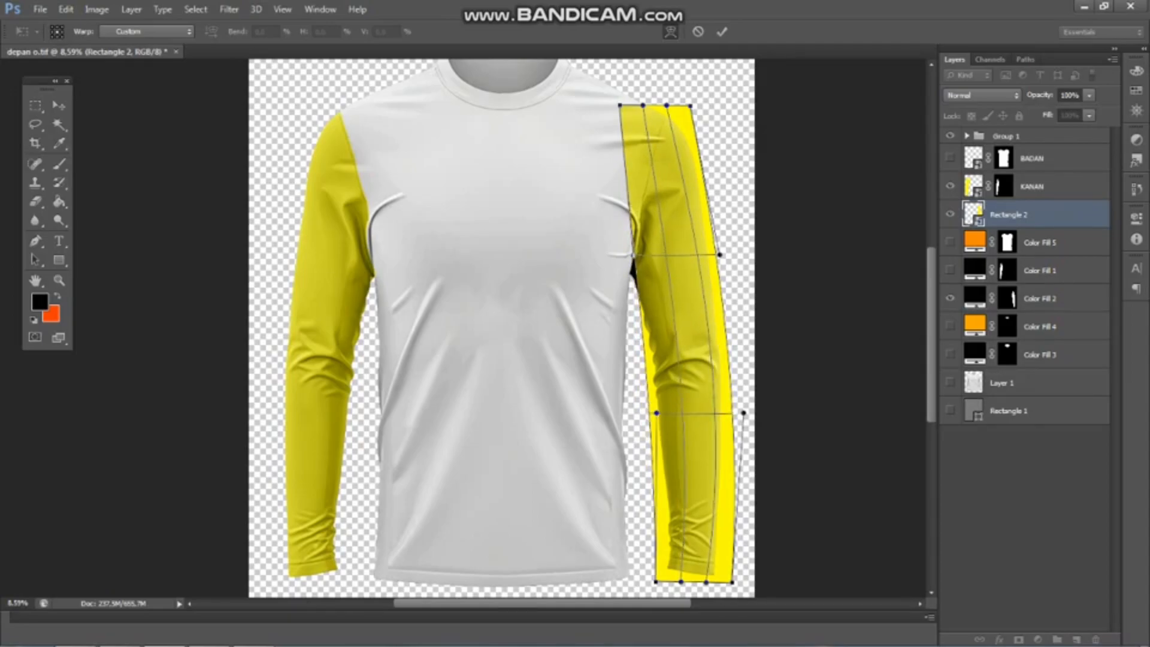
Step: Refine Rectangle 2's warp at the cuff, inner shoulder corner and armpit to cover the sleeve, and apply it
scroll(684, 350, "up", 3)
scroll(687, 351, "up", 1)
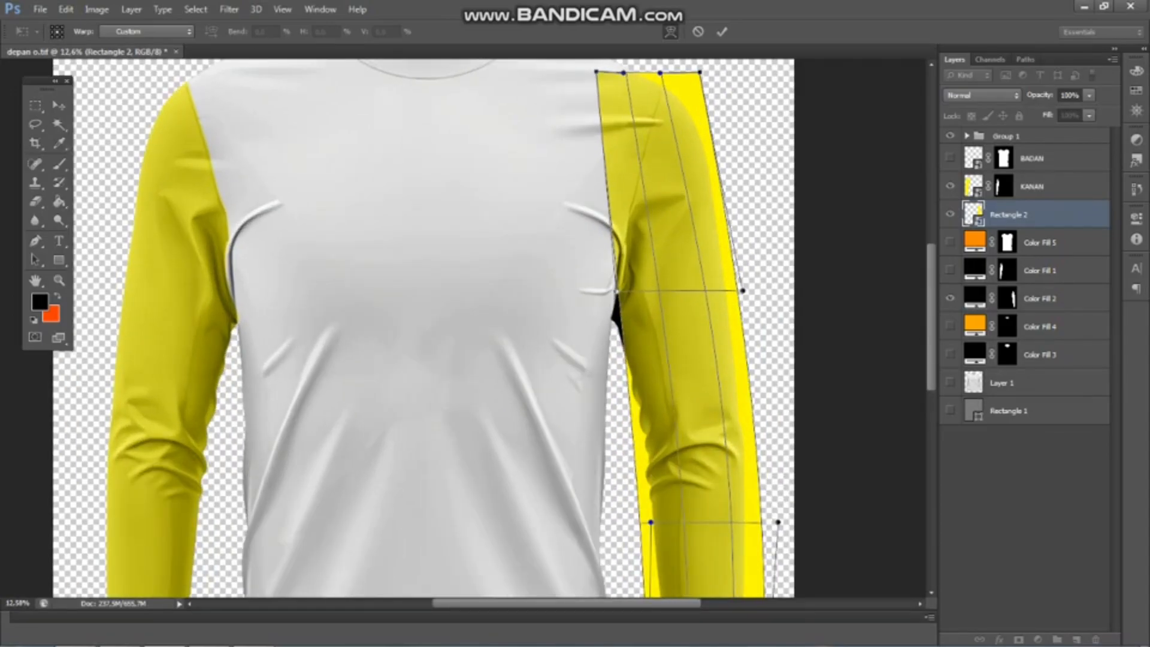
scroll(686, 351, "down", 3)
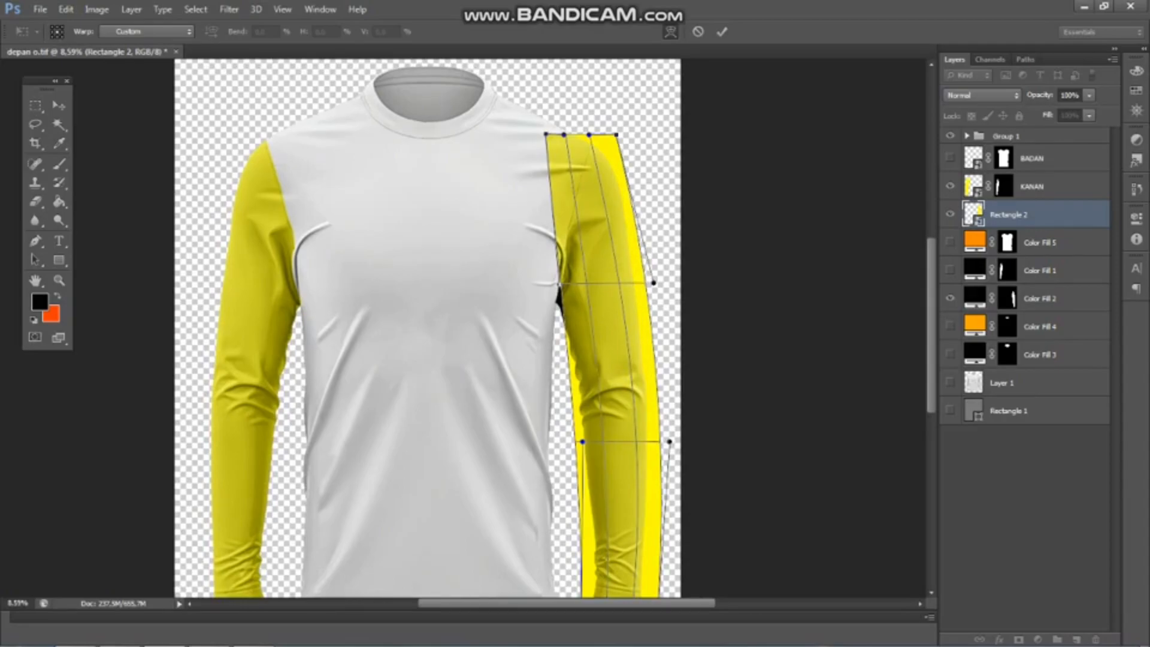
scroll(625, 517, "up", 2)
scroll(629, 539, "down", 1)
scroll(634, 562, "up", 2)
left_click_drag(649, 562, 636, 564)
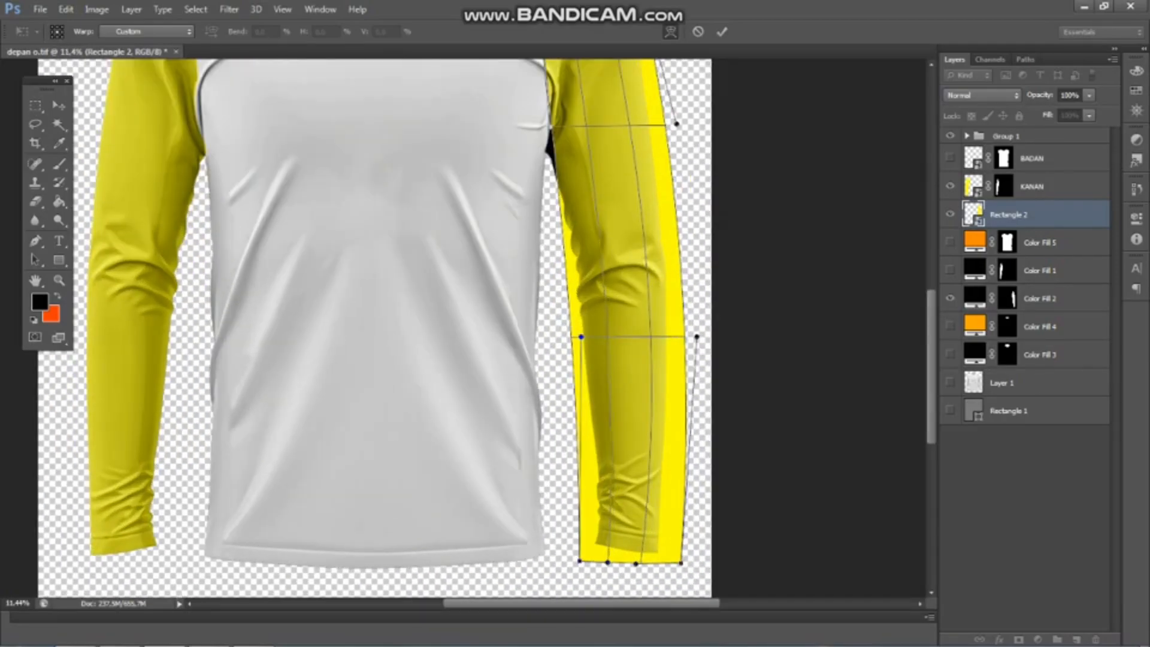
scroll(656, 443, "down", 2)
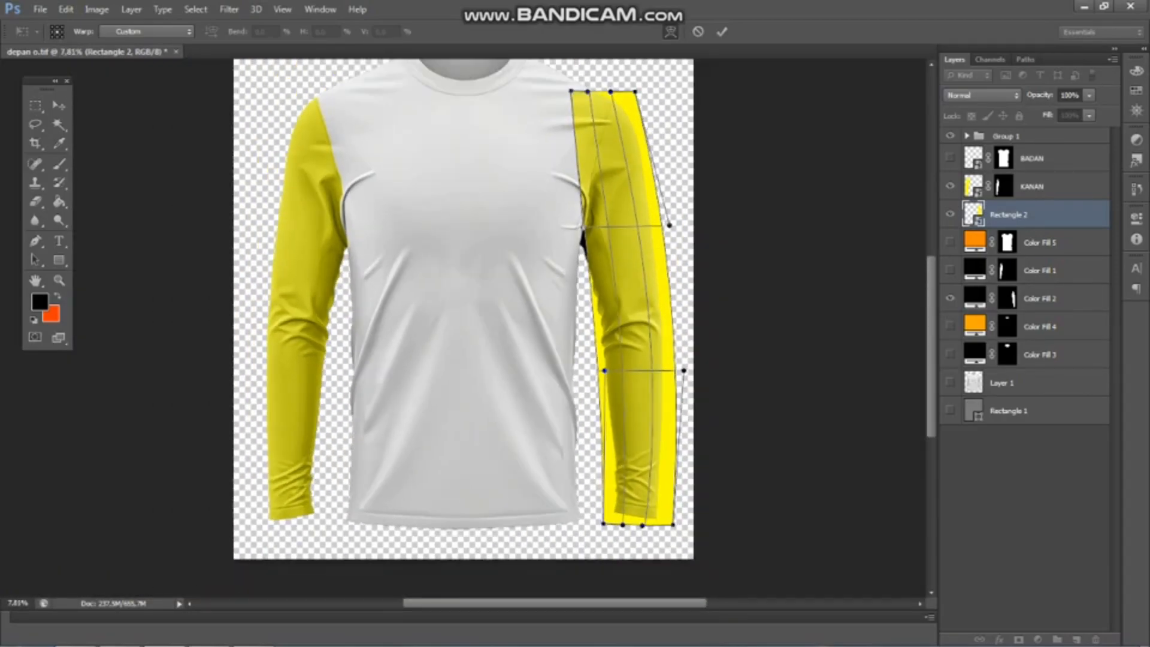
left_click_drag(571, 91, 564, 92)
left_click_drag(582, 226, 564, 232)
scroll(620, 390, "up", 3)
scroll(630, 397, "down", 2)
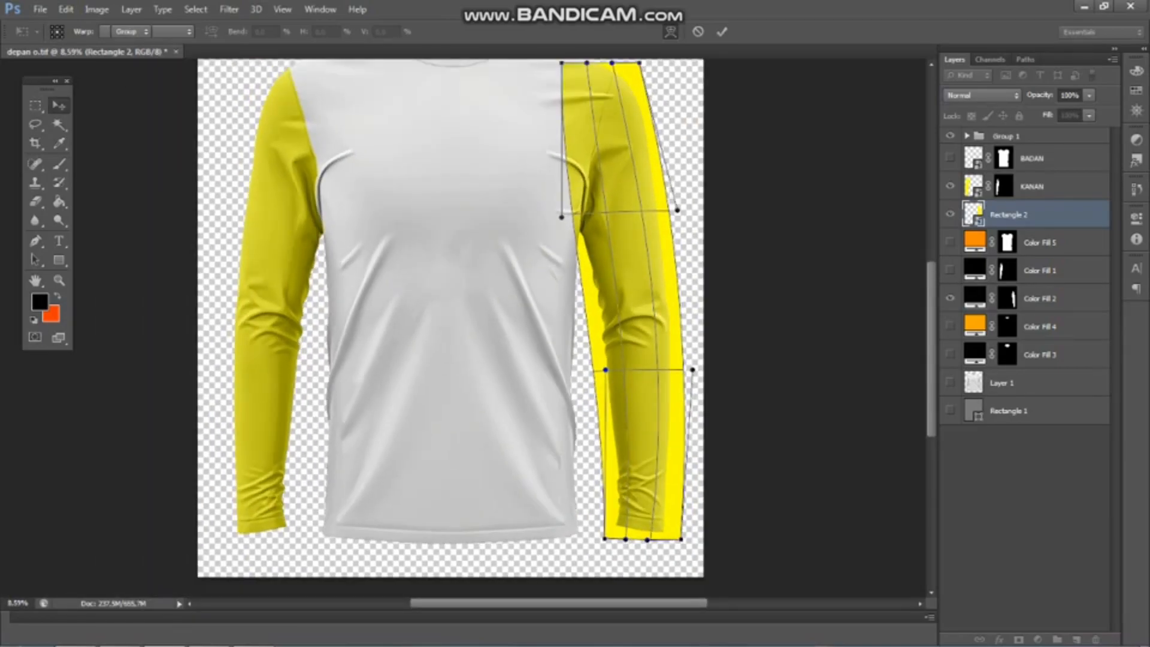
key("Return")
Step: Mask Rectangle 2 with the sleeve shape from Color Fill 2's mask and rename the layer KIRI
left_click(1007, 298, "ctrl")
left_click(1018, 639)
double_click(1040, 214)
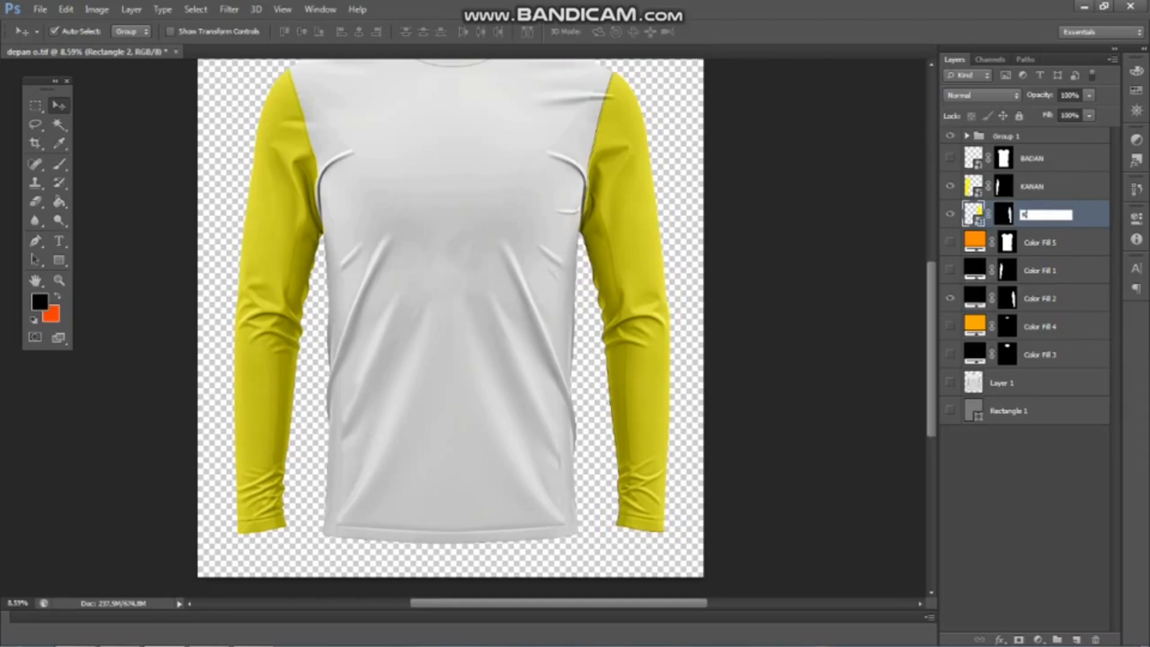
key("Return")
Step: Show Color Fill 4 instead of Color Fill 2 and draw a black rectangle of about 1898 by 730 px over the neck opening
scroll(450, 317, "down", 2)
scroll(450, 317, "up", 3)
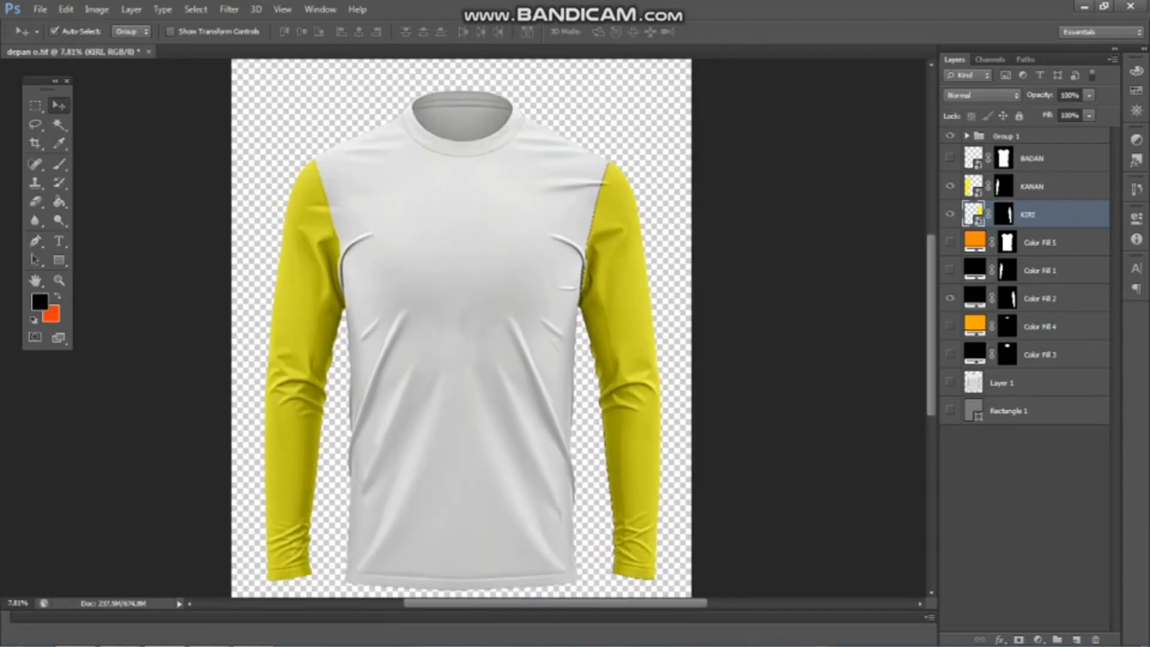
left_click(950, 325)
left_click(950, 298)
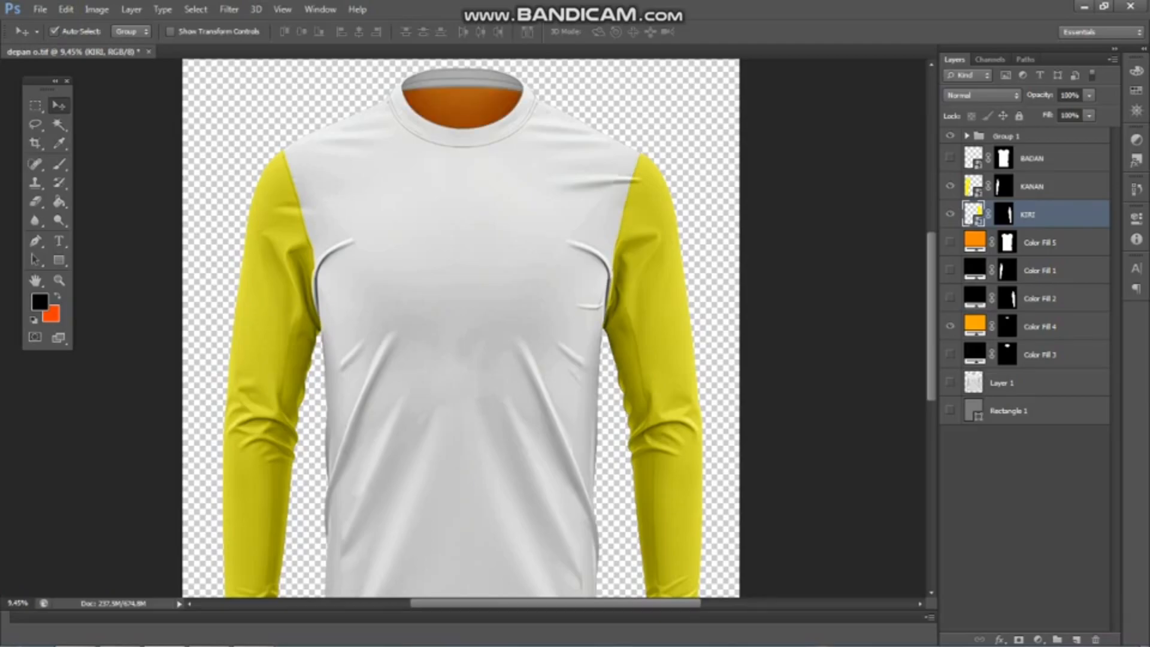
scroll(450, 211, "down", 3)
scroll(440, 105, "up", 10)
key("u")
scroll(380, 158, "up", 2)
left_click_drag(382, 132, 680, 245)
scroll(783, 256, "down", 1)
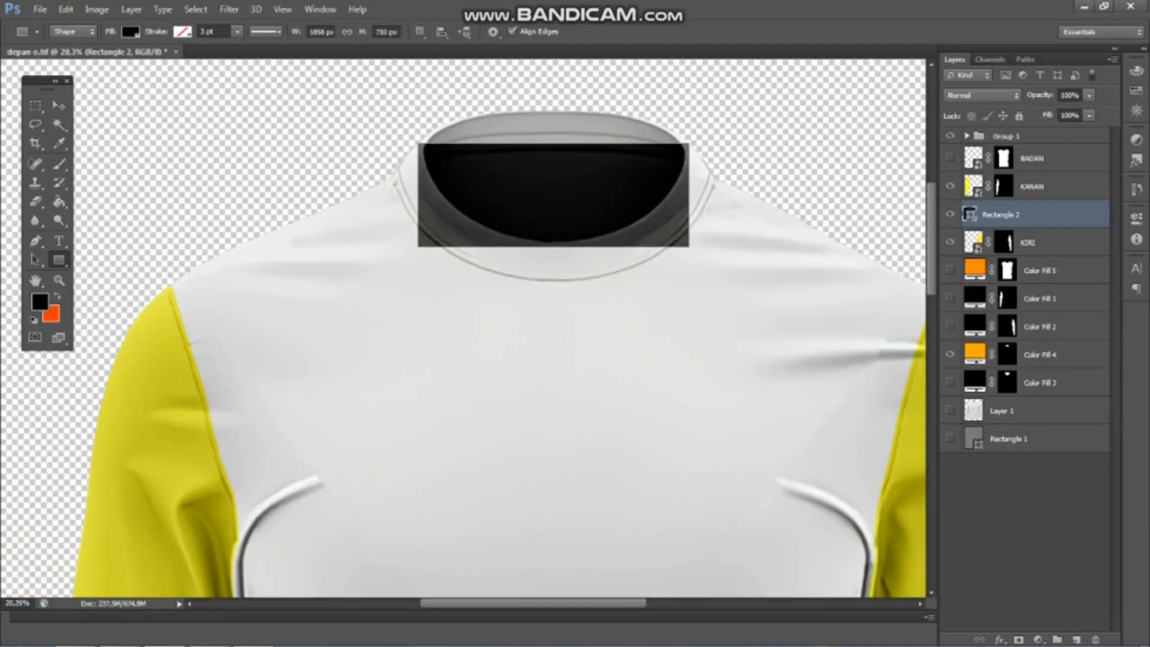
Step: Convert the neck-opening rectangle to a smart object and mask it with the shape from Color Fill 4's mask
right_click(998, 215)
left_click(943, 179)
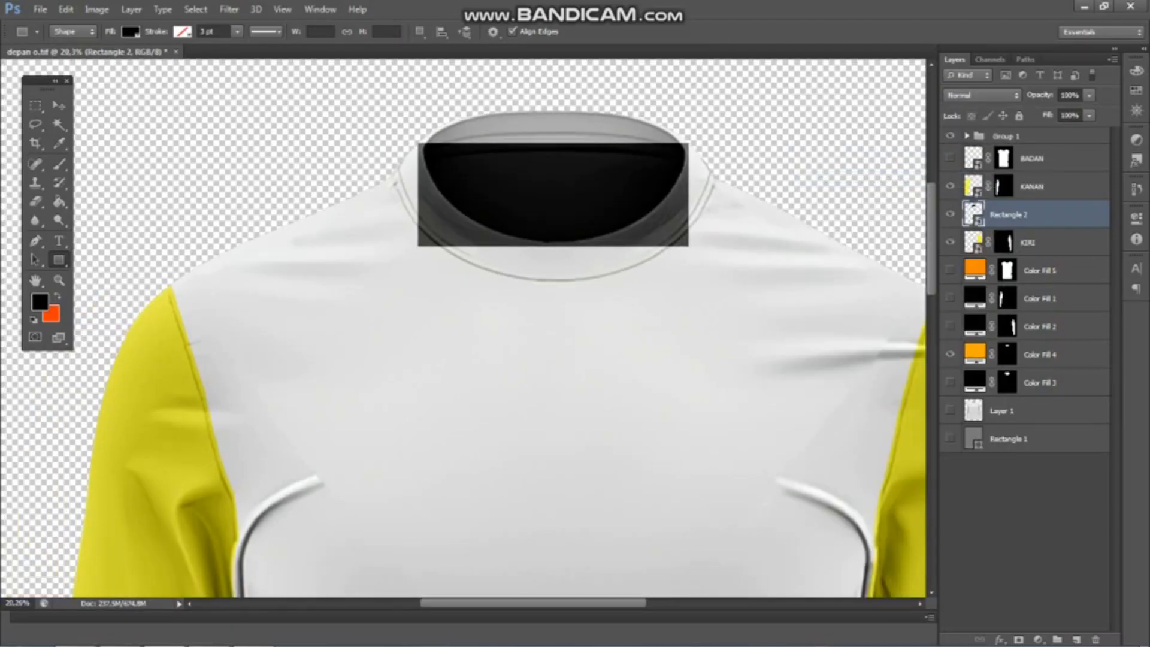
left_click(1007, 355, "ctrl")
left_click(1018, 639)
Step: Move the masked neck-opening layer below KIRI and rename it DALAM
left_click_drag(1040, 215, 1041, 251)
double_click(1040, 243)
type("DALAM")
key("Return")
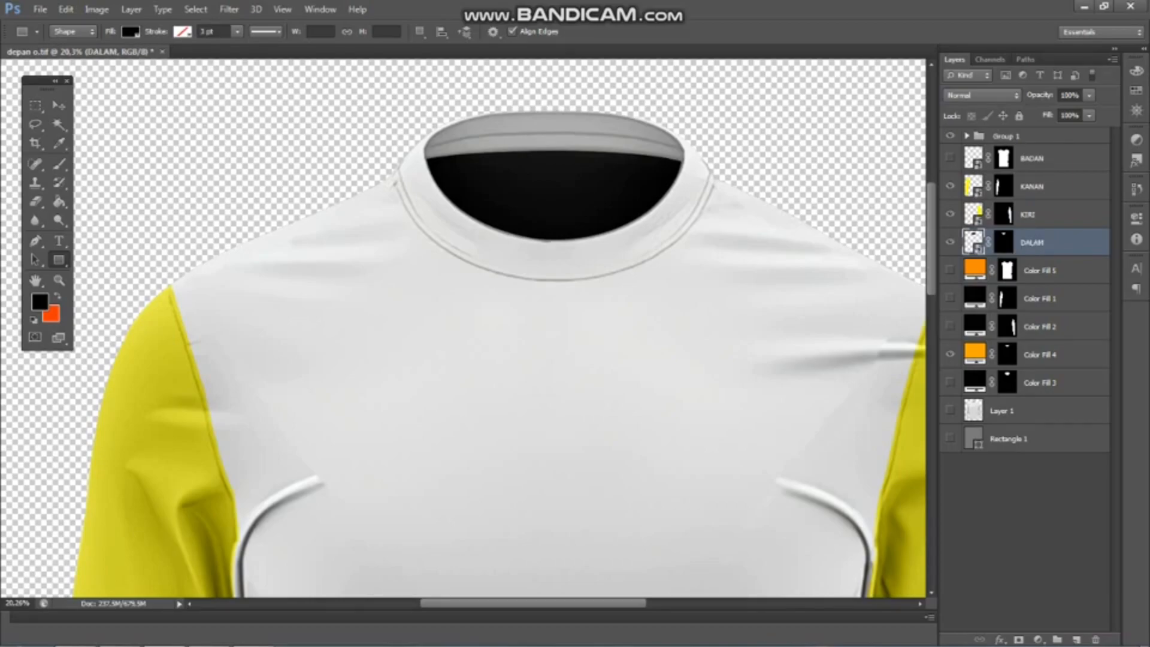
Step: Show Color Fill 3 instead of Color Fill 4 and draw a black rectangle of about 2422 by 1331 px over the collar
scroll(550, 241, "down", 1)
left_click_drag(396, 114, 717, 291)
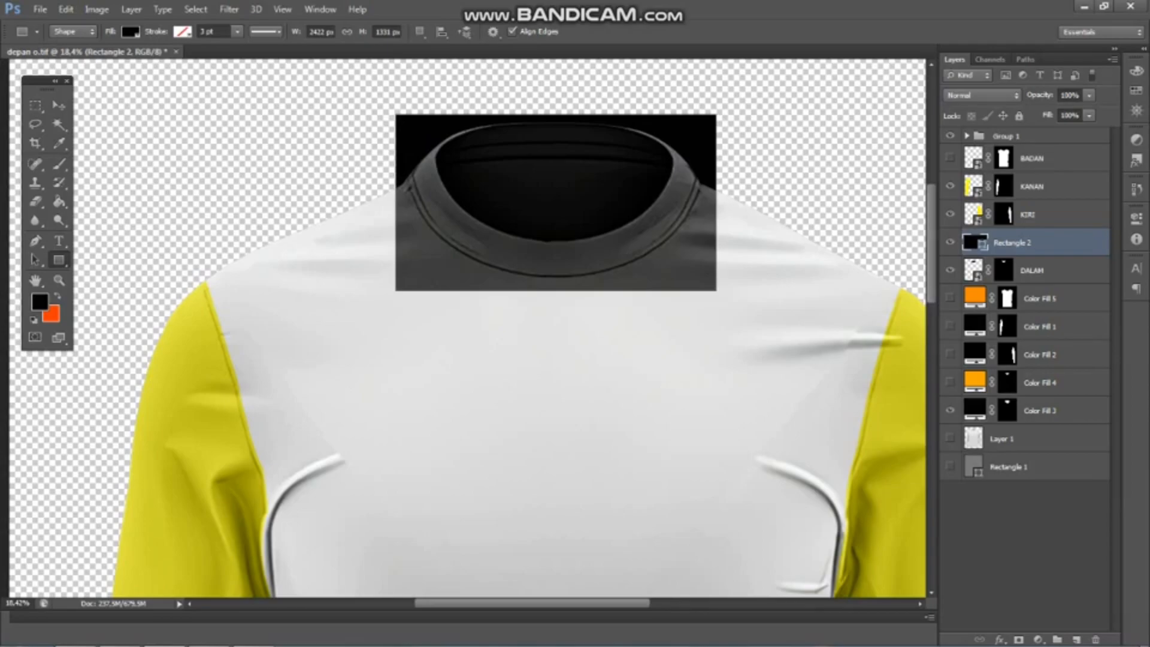
Step: Convert the collar rectangle to a smart object and mask it with the shape from Color Fill 3's mask
right_click(1020, 242)
left_click(878, 180)
left_click(1006, 410, "ctrl")
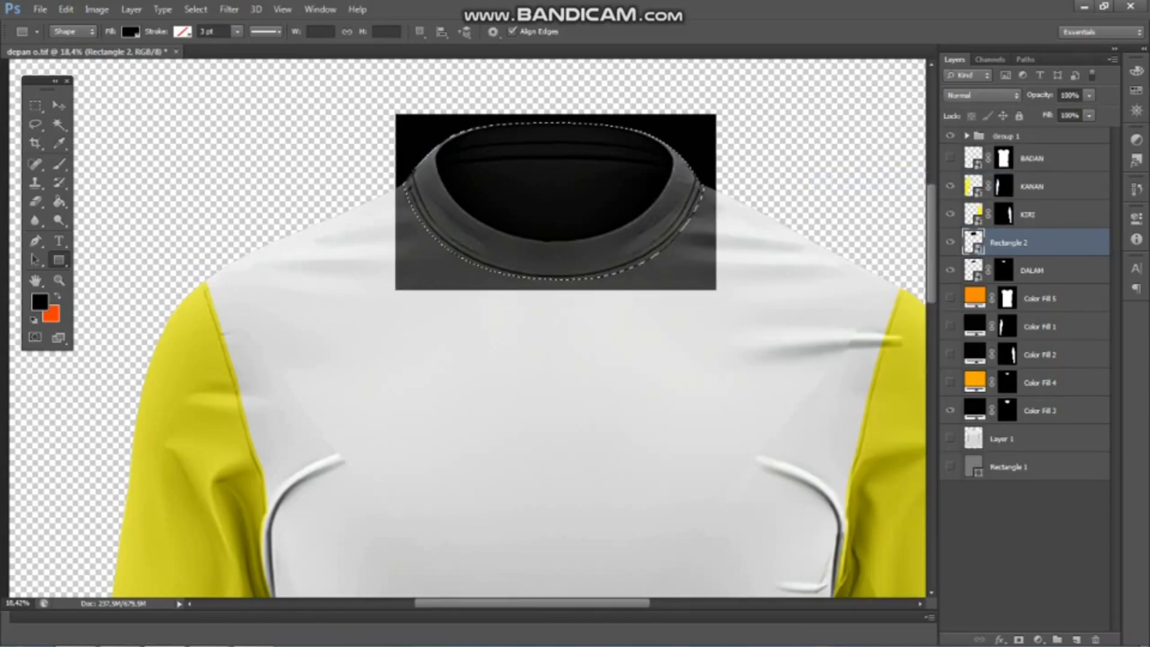
left_click(1017, 639)
Step: Rename the masked collar layer KERAH and move it below DALAM
double_click(1040, 243)
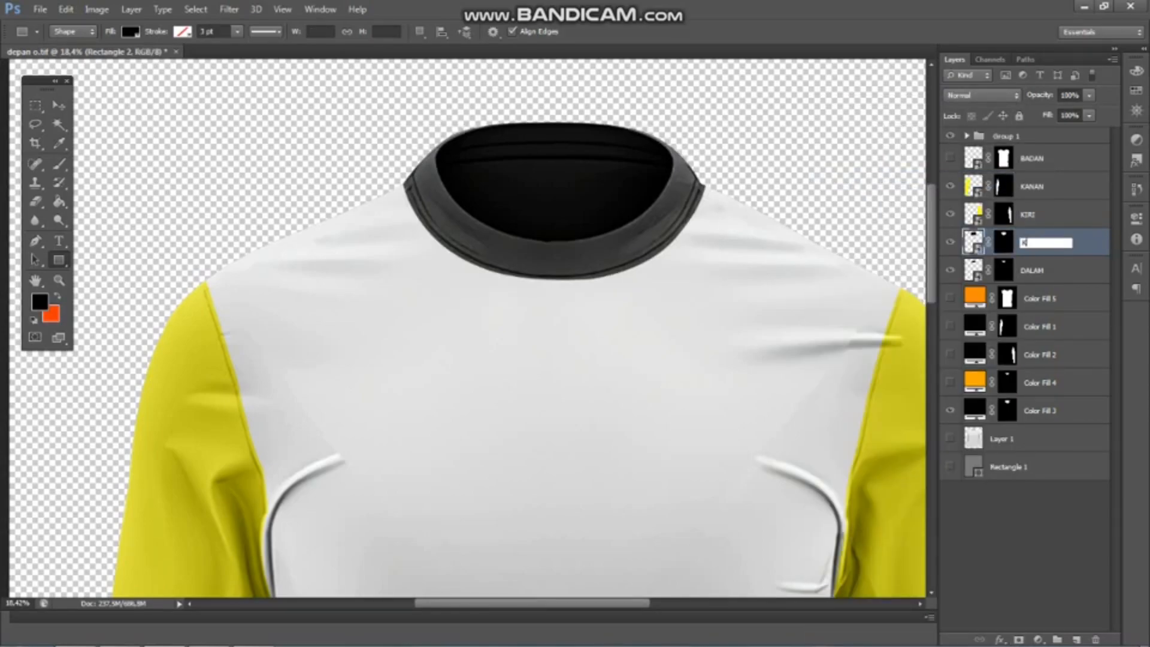
key("Return")
left_click_drag(1039, 242, 1039, 282)
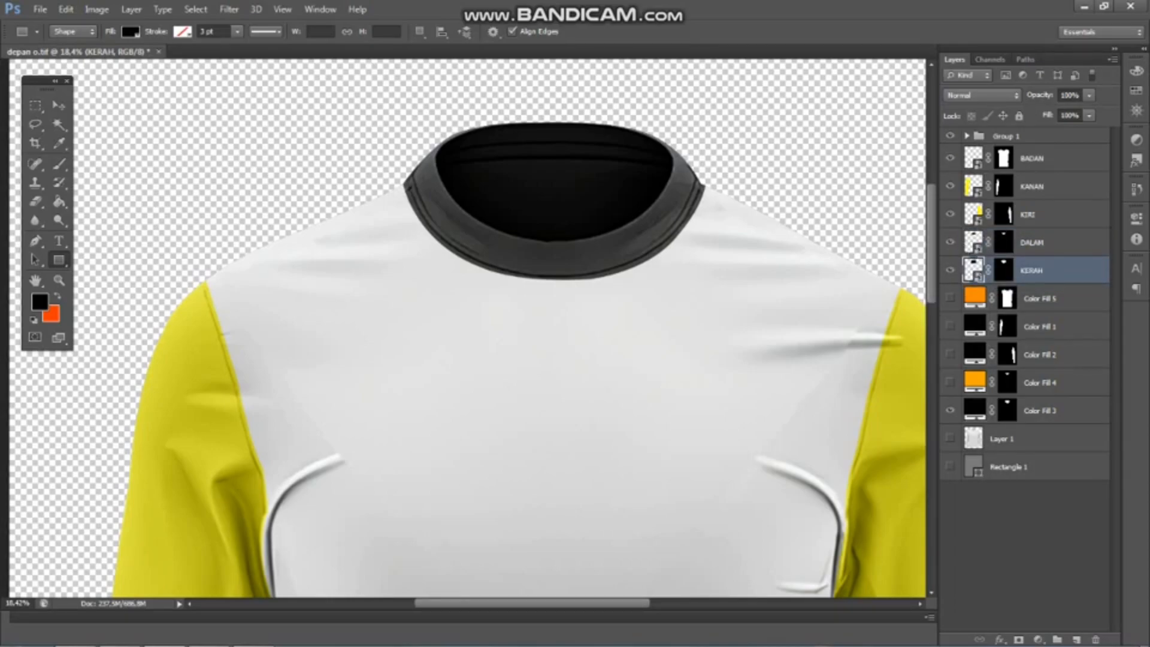
key("ctrl+0")
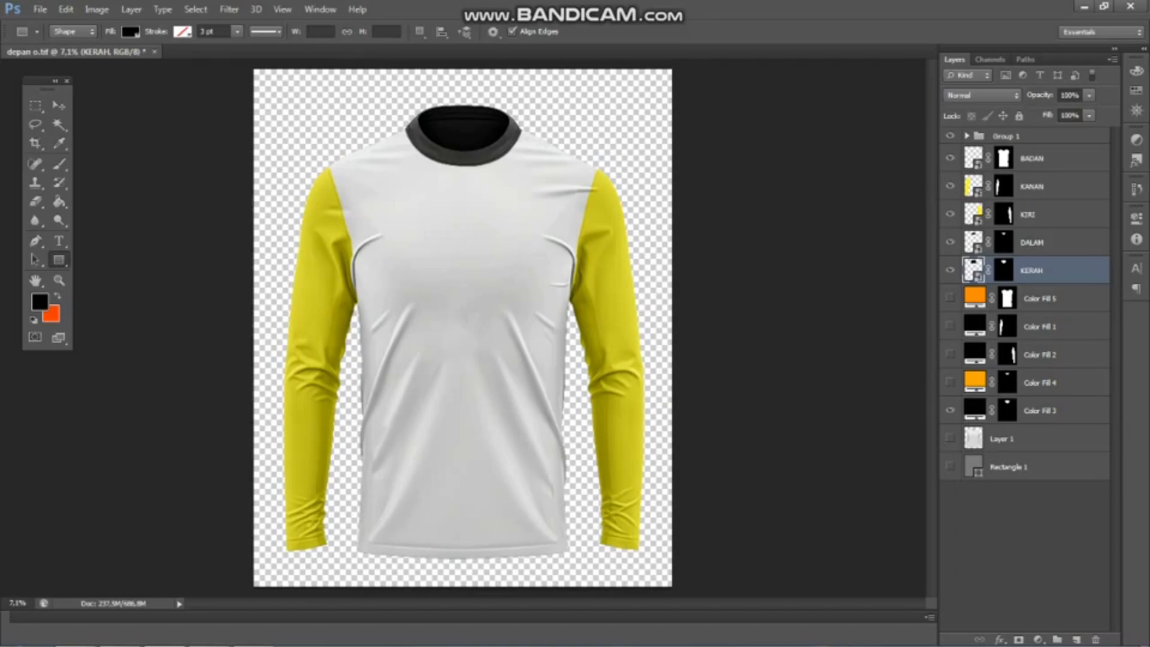
left_click(967, 136)
left_click(1006, 136)
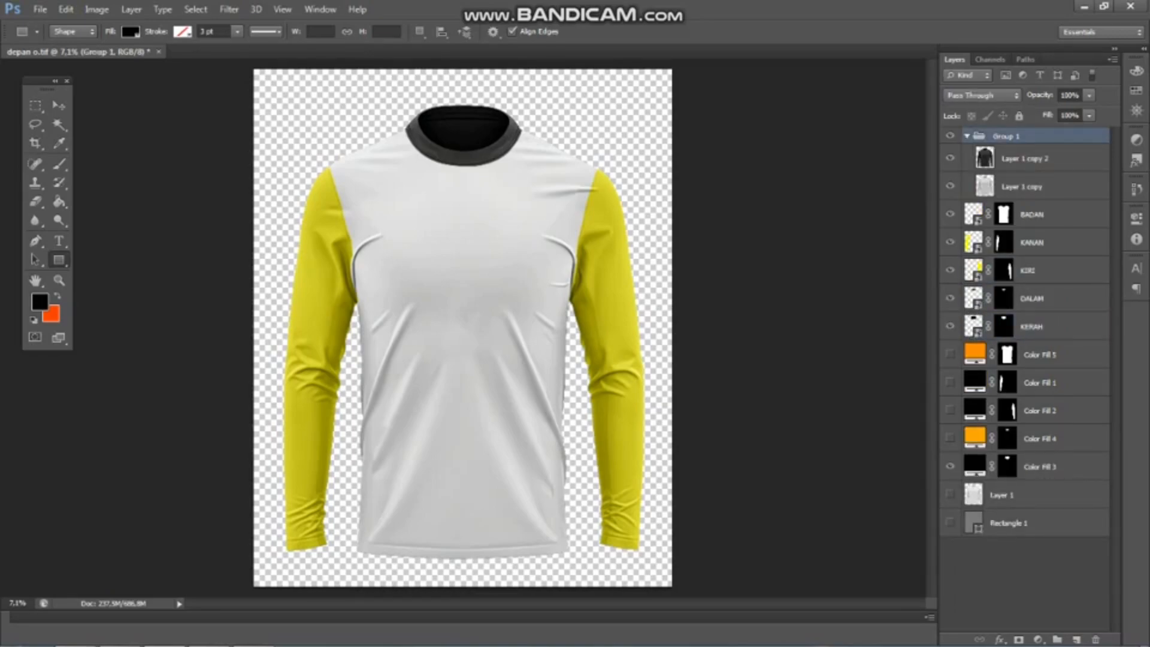
left_click(977, 213)
left_click(966, 136)
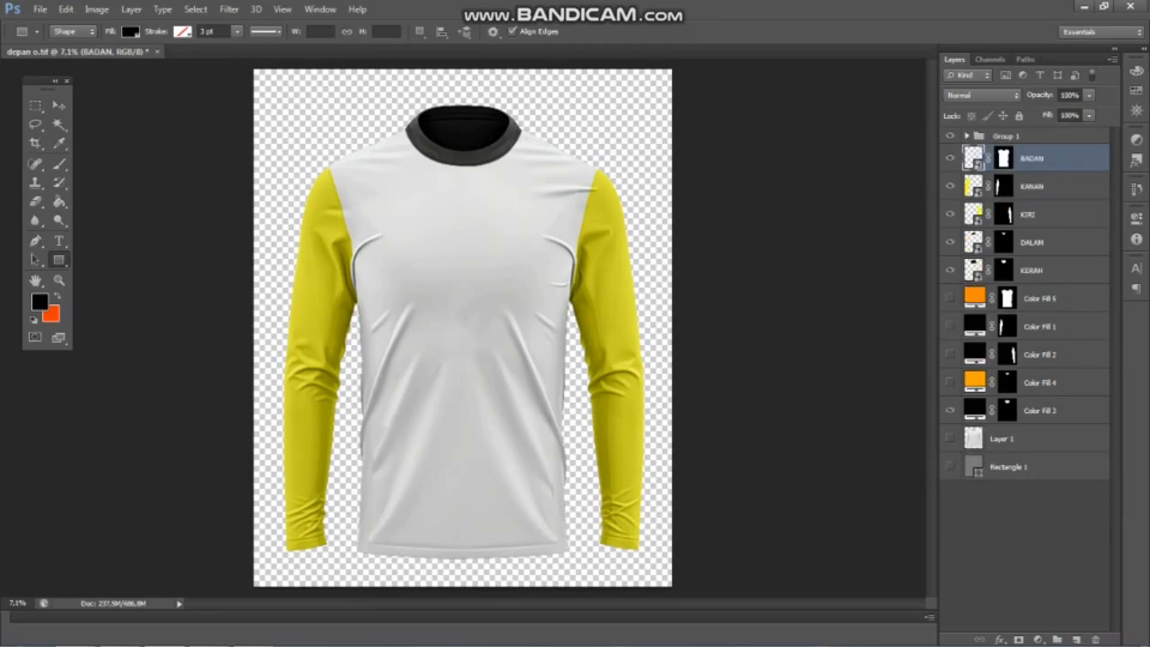
left_click(973, 187)
left_click(973, 214)
Step: Open the BADAN smart object's contents, try a red fill on its rectangle and delete that rectangle layer
double_click(973, 158)
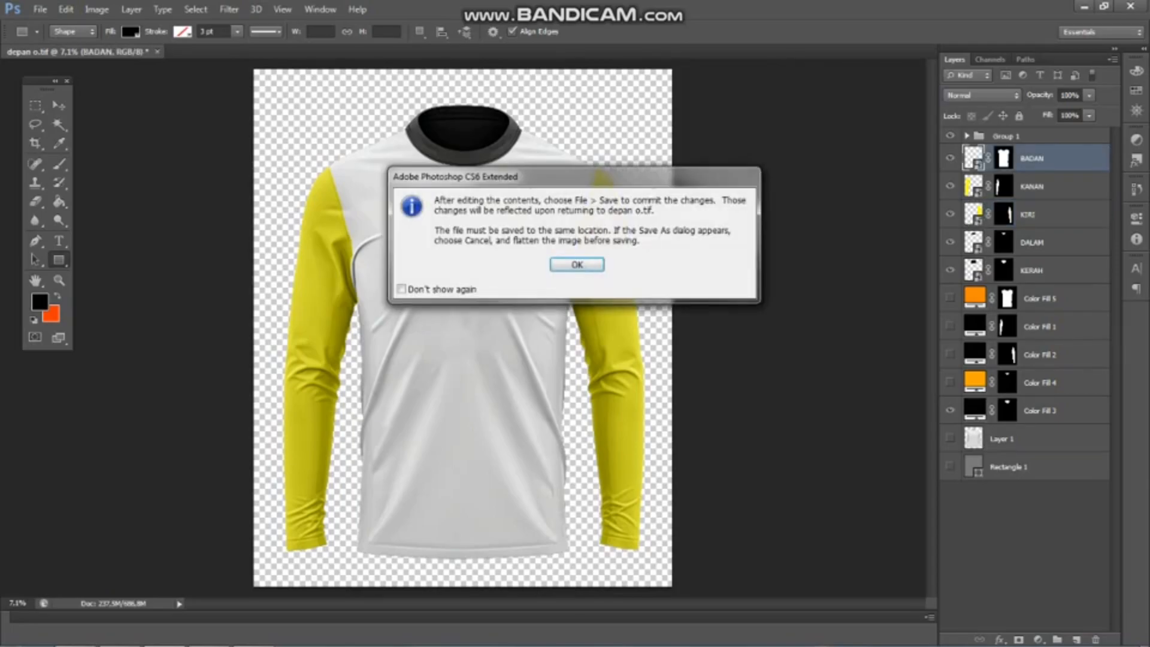
key("Return")
double_click(971, 143)
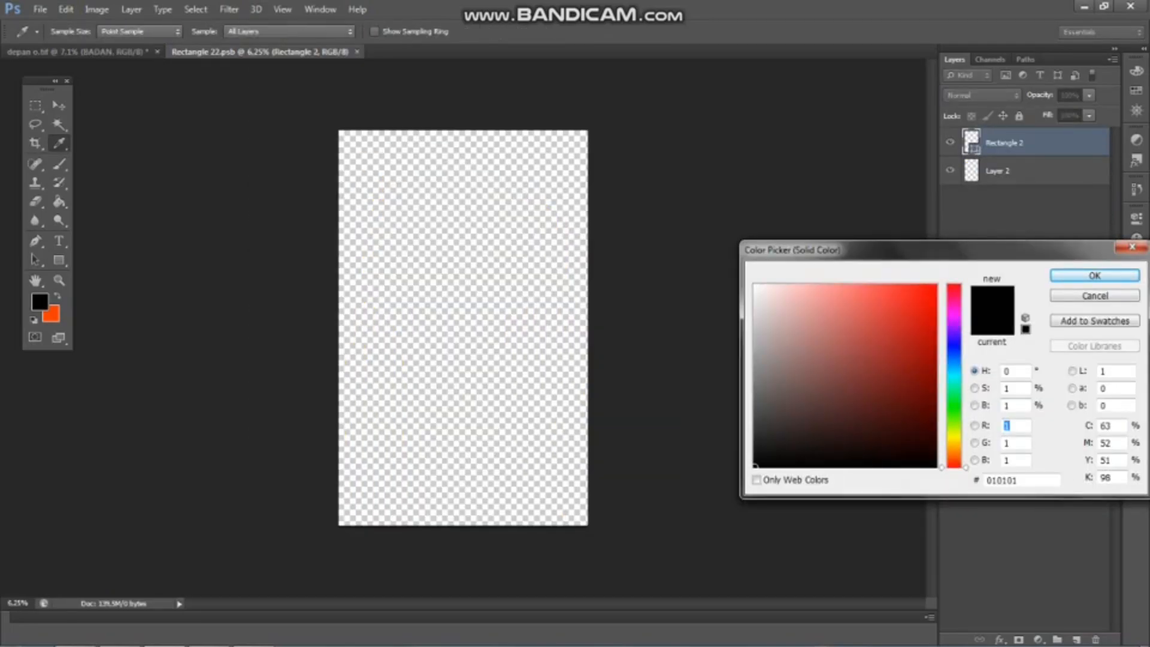
left_click(935, 286)
left_click(1094, 275)
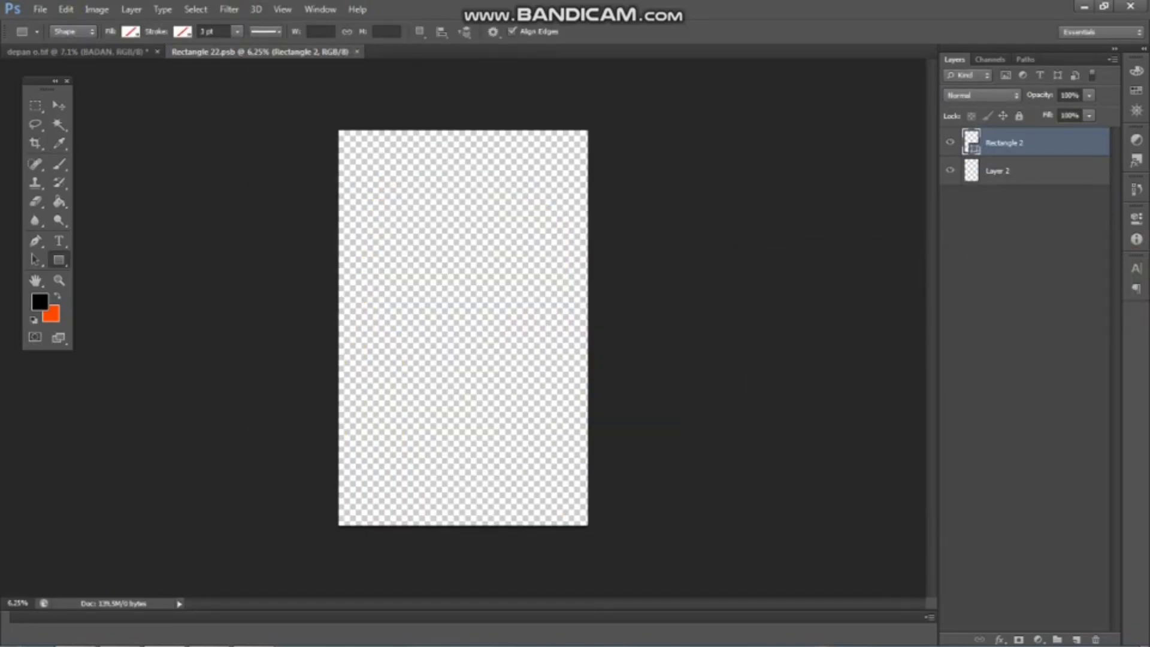
key("Delete")
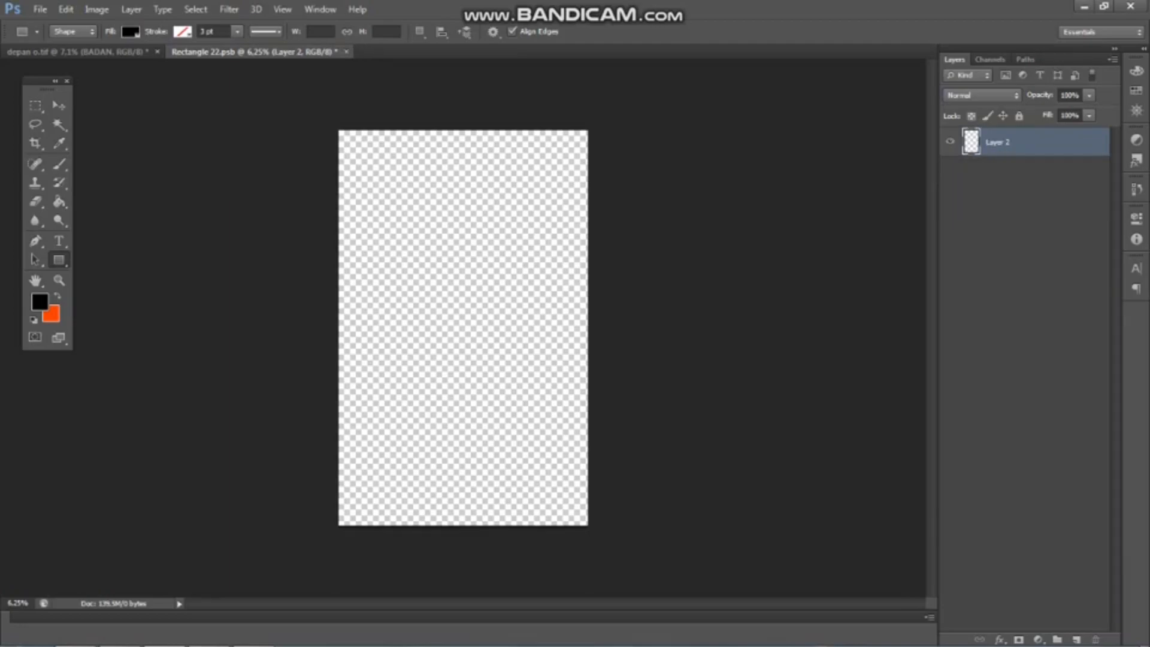
Step: Draw a rectangle of about 6269 by 9363 px over the whole BADAN panel, fill it red, and save and close the contents
left_click_drag(322, 119, 604, 540)
key("ctrl+s")
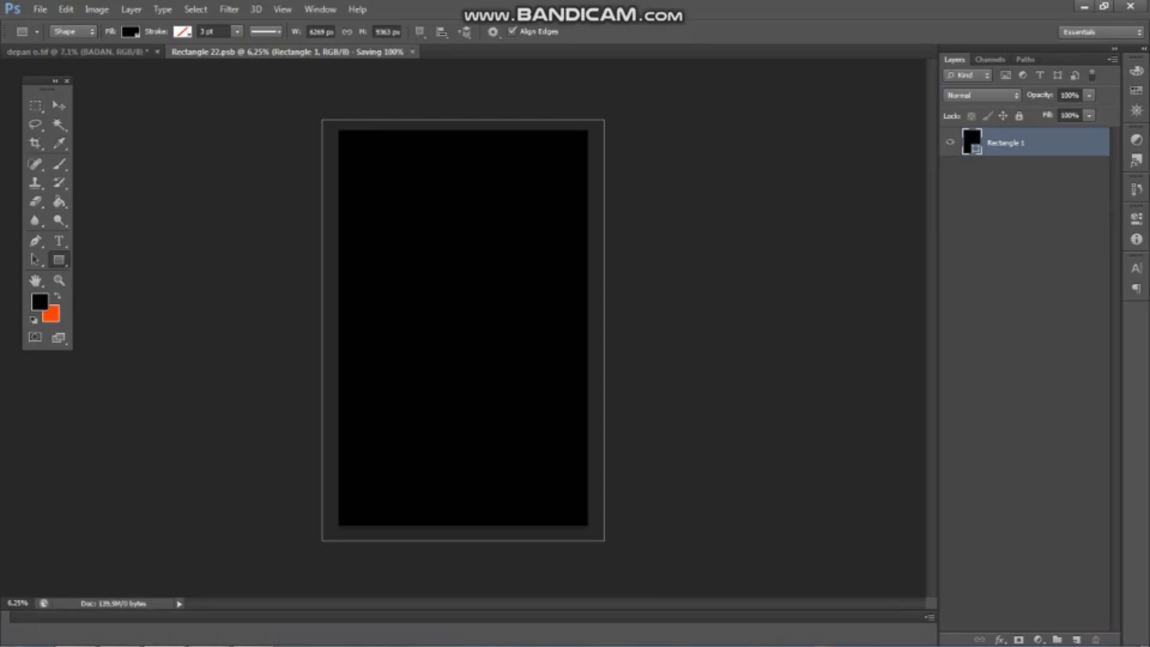
double_click(971, 142)
left_click(935, 285)
key("Return")
key("ctrl+s")
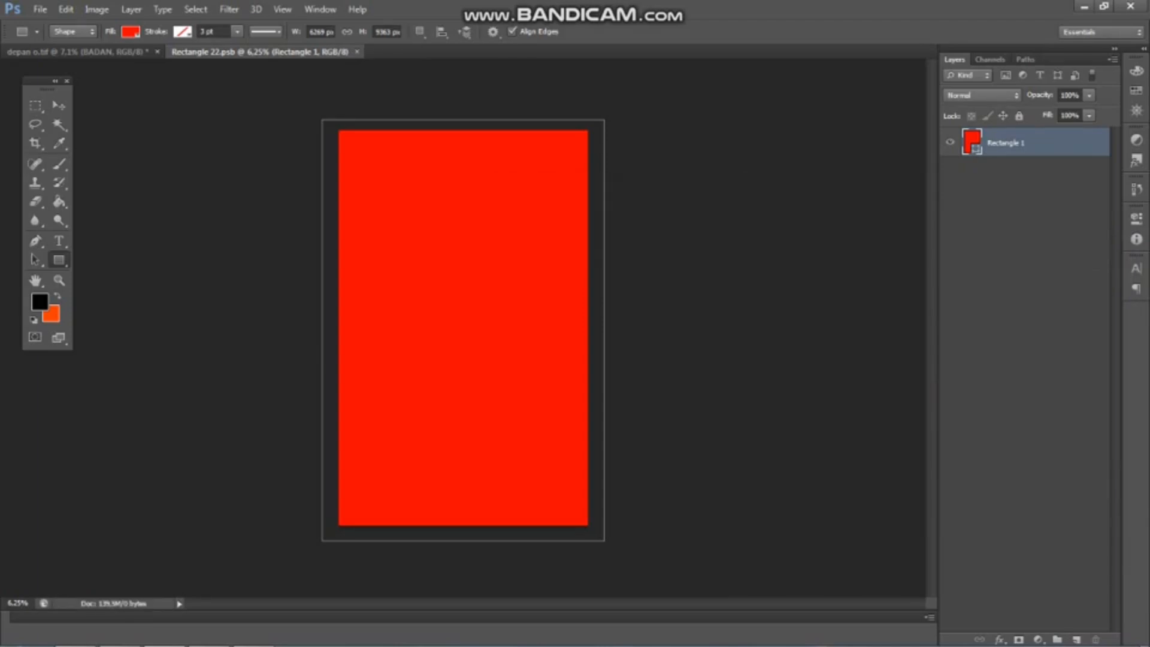
key("ctrl+w")
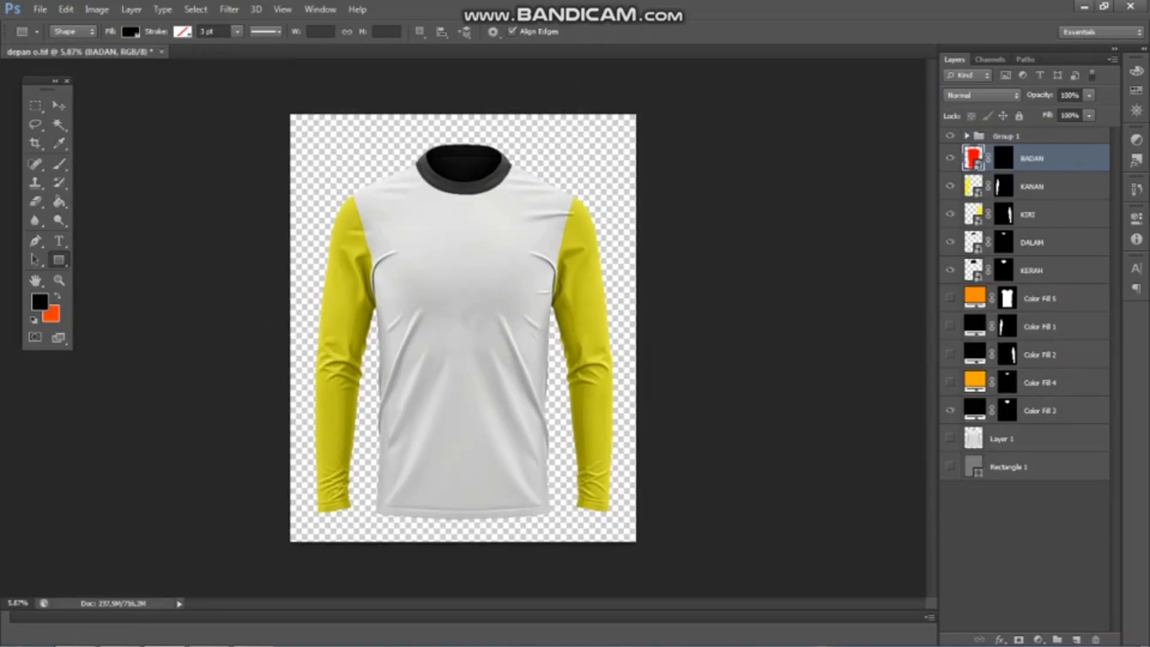
Step: Toggle the BADAN, KANAN and KIRI layers' visibility to check how each part displays on the shirt
scroll(472, 311, "up", 3)
left_click(950, 158)
left_click(949, 158)
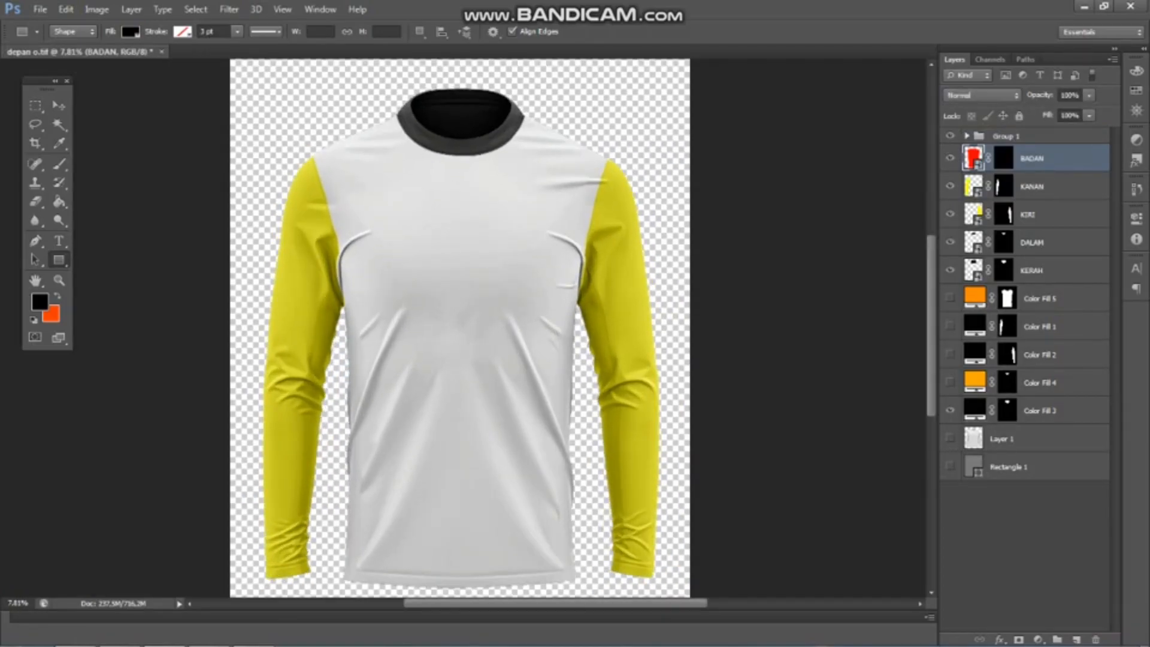
left_click(950, 186)
left_click(950, 214)
left_click(950, 215)
left_click(950, 186)
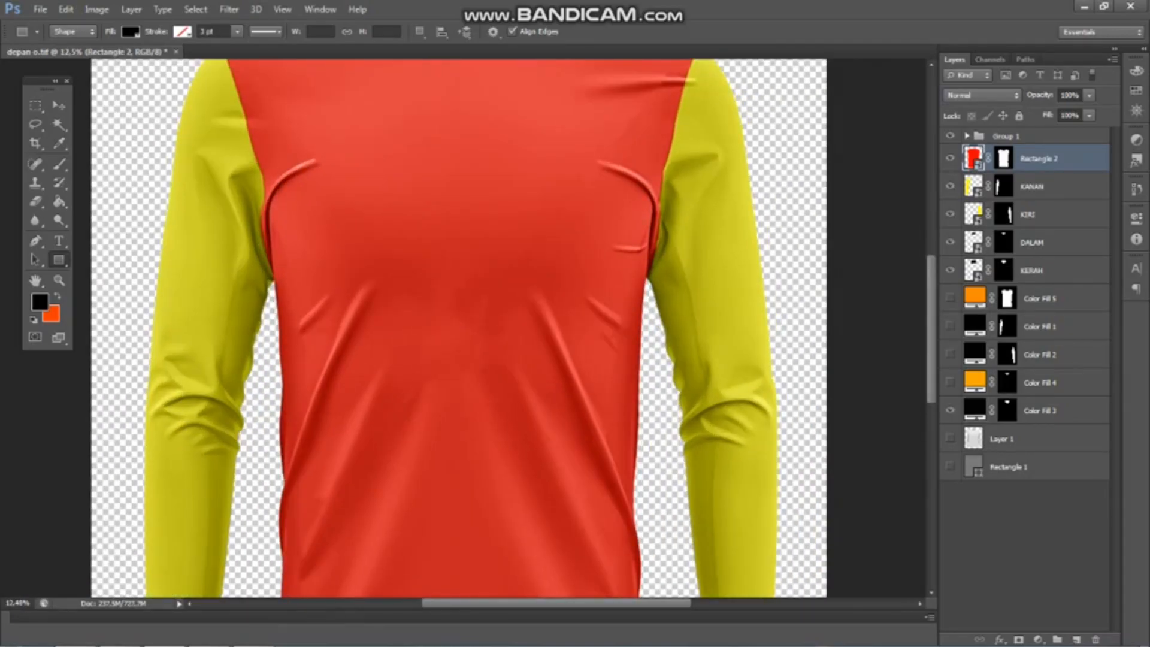
Step: Open the red body smart object's contents, change its rectangle fill to white and save
scroll(463, 328, "down", 3)
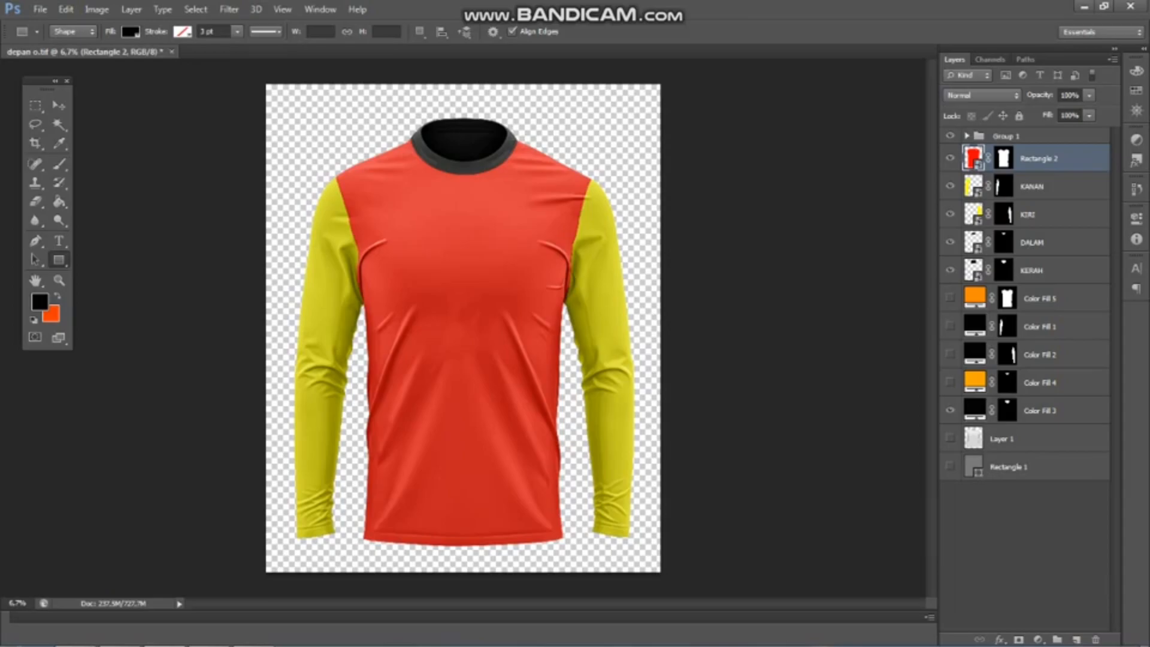
double_click(973, 158)
key("Return")
double_click(972, 141)
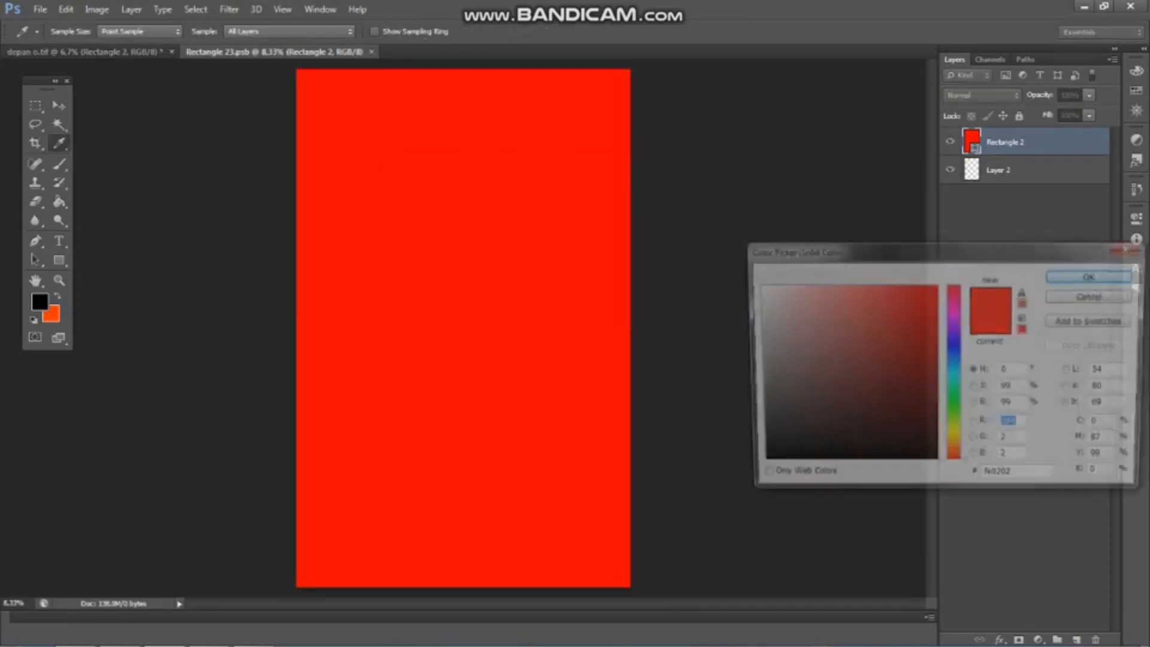
left_click(756, 286)
left_click(1094, 275)
key("ctrl+s")
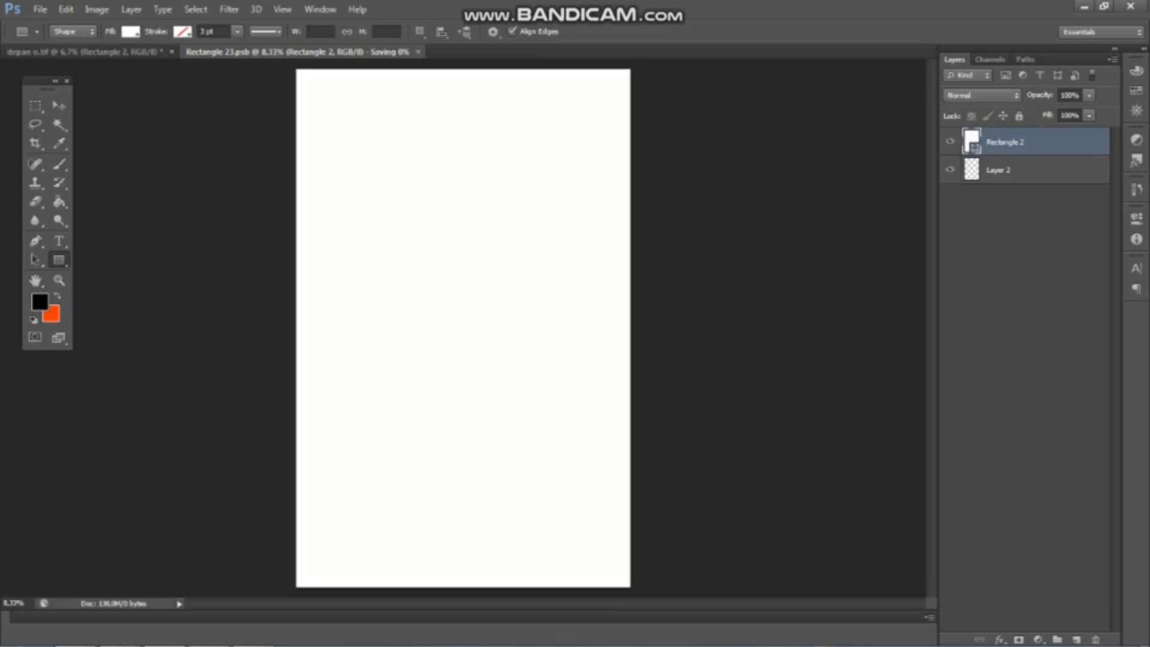
Step: Turn the grid on and off over the white body panel and delete the stray rectangle
key("ctrl+minus")
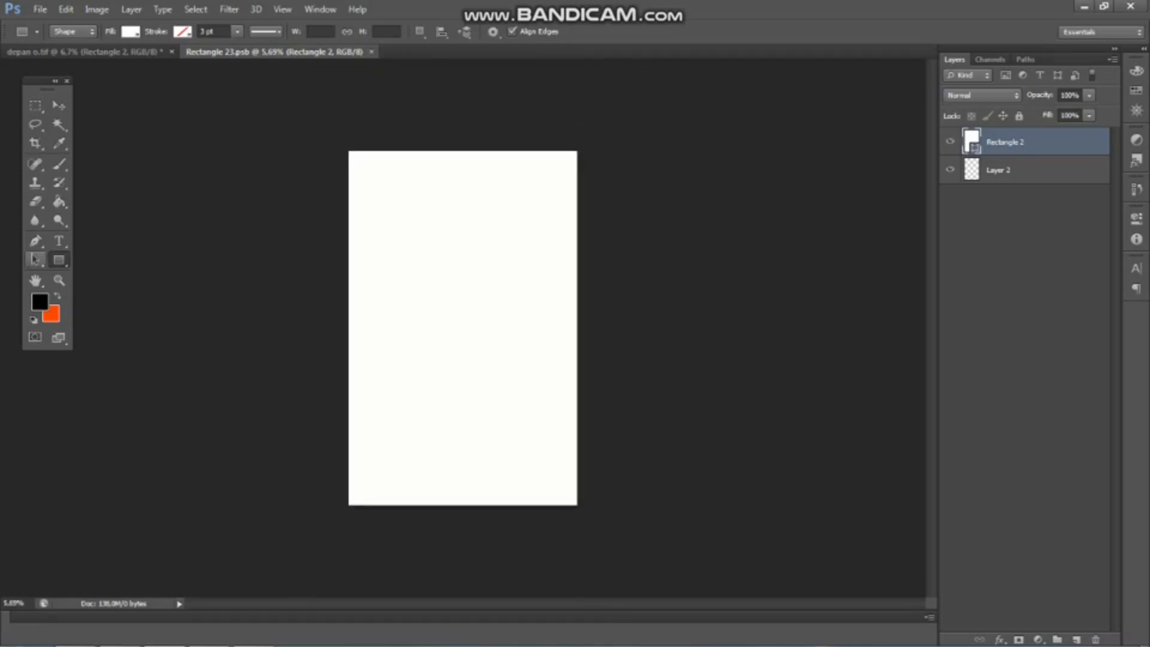
left_click(130, 9)
mouse_move(282, 9)
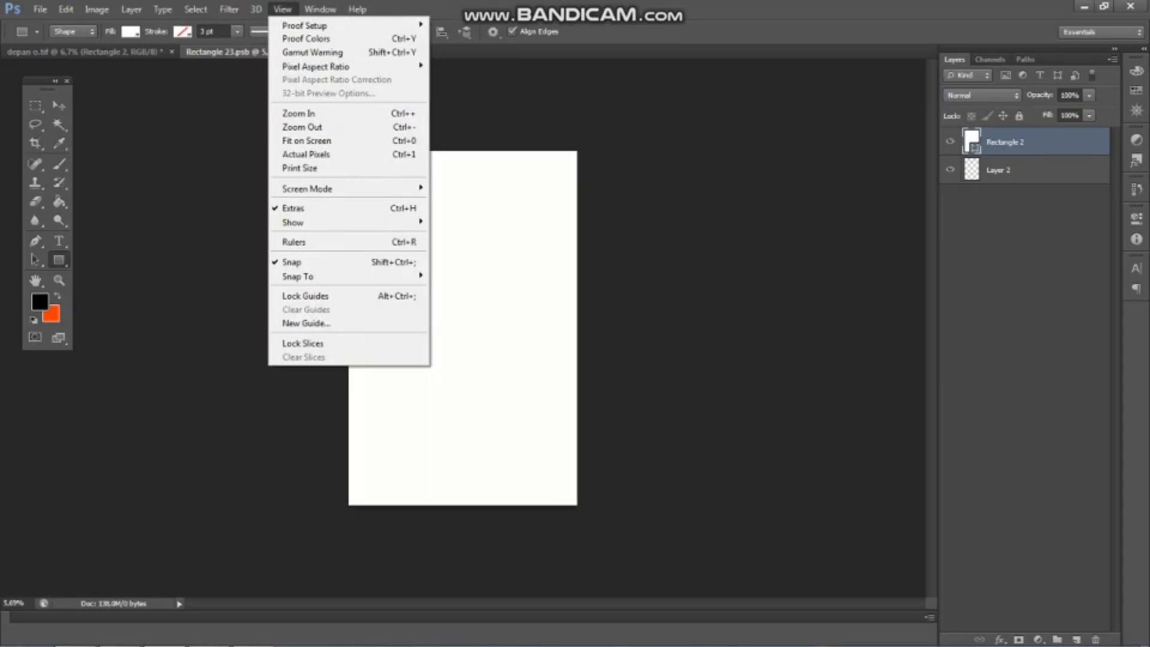
mouse_move(293, 222)
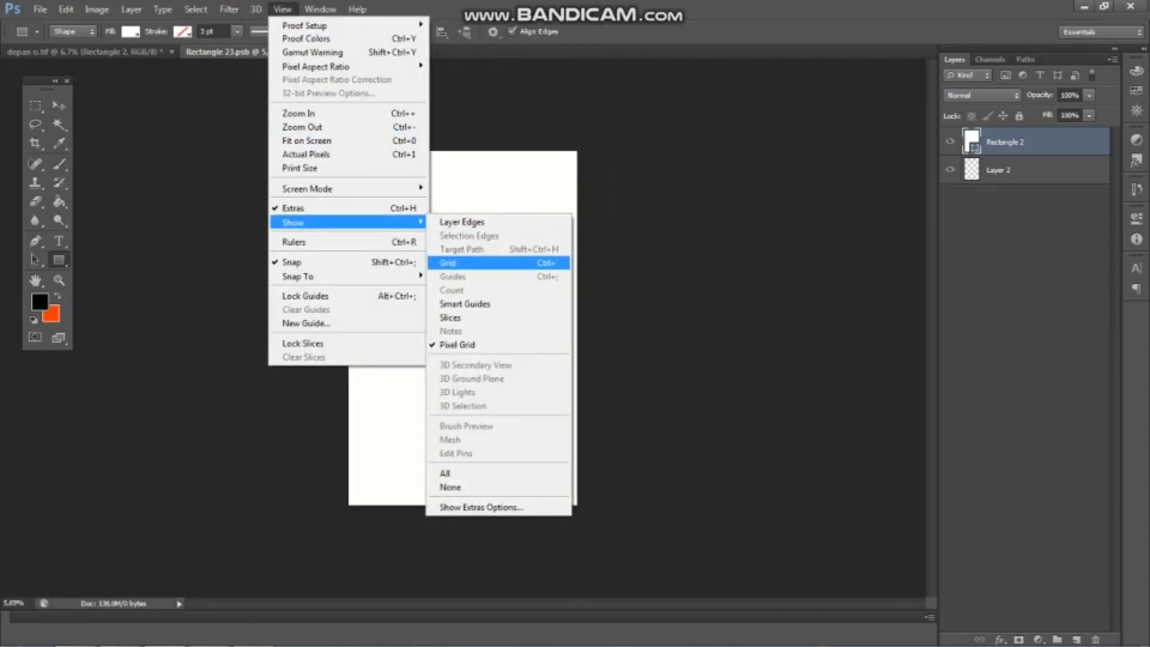
left_click(448, 262)
left_click(417, 130)
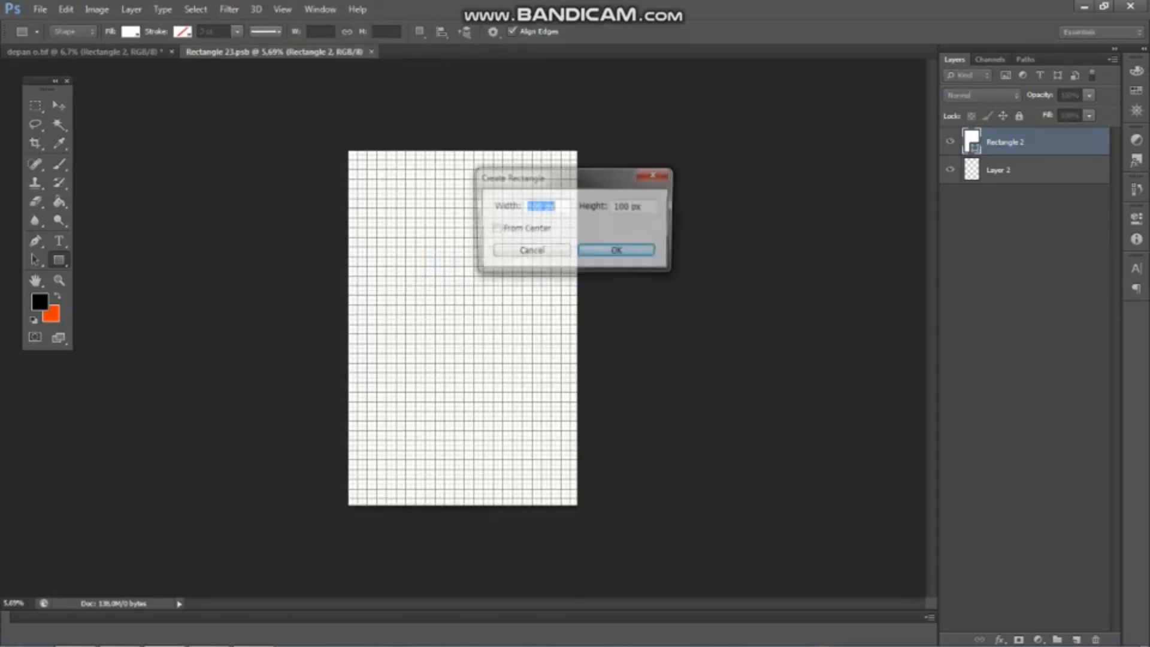
key("Return")
left_click(282, 9)
mouse_move(293, 222)
left_click(448, 262)
scroll(463, 327, "down", 1)
scroll(462, 328, "up", 6)
scroll(462, 328, "down", 4)
key("Delete")
scroll(462, 327, "up", 1)
Step: Save the body panel's contents and inspect the white body on the shirt in the depan o document
key("ctrl+s")
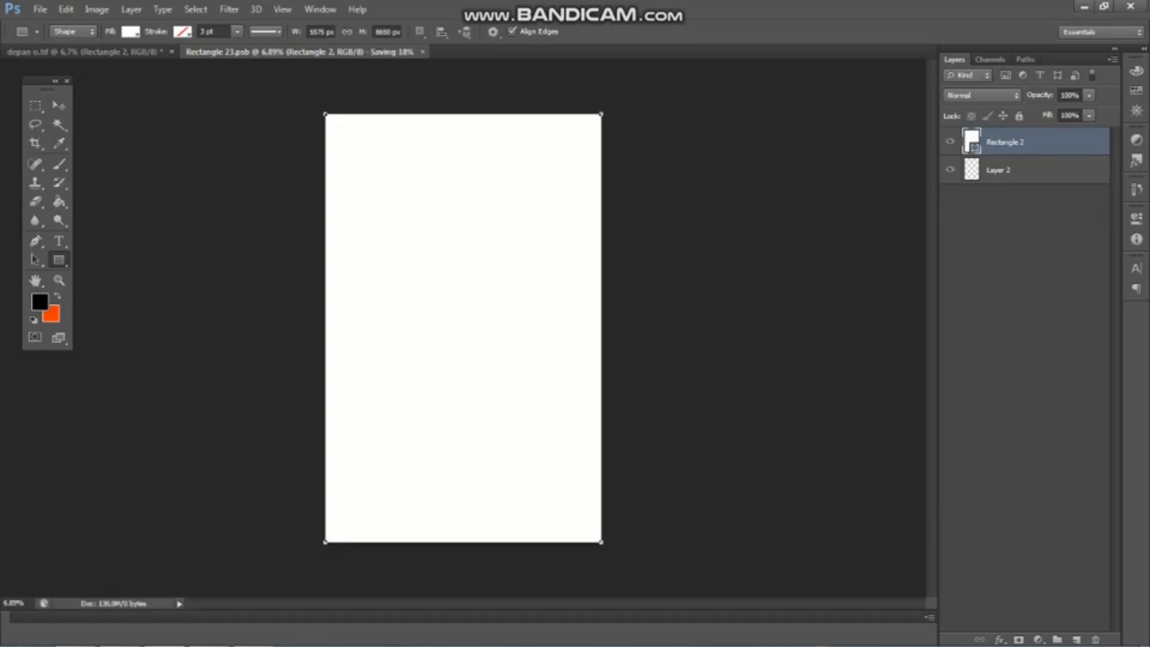
key("ctrl+Tab")
scroll(463, 327, "up", 2)
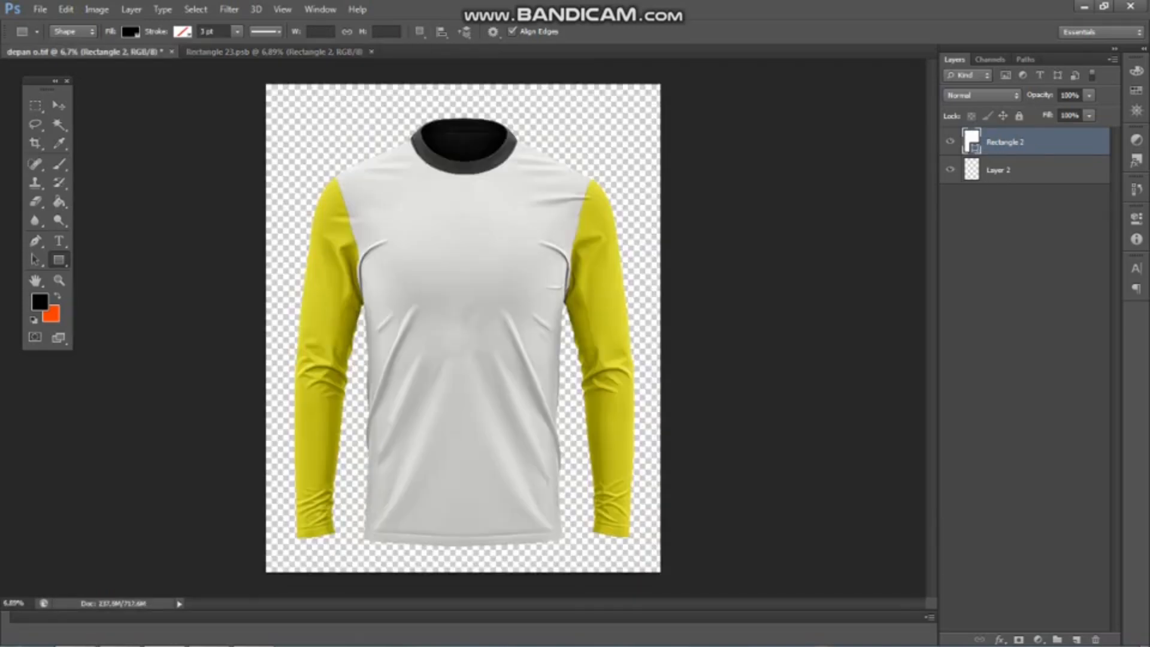
scroll(463, 328, "down", 2)
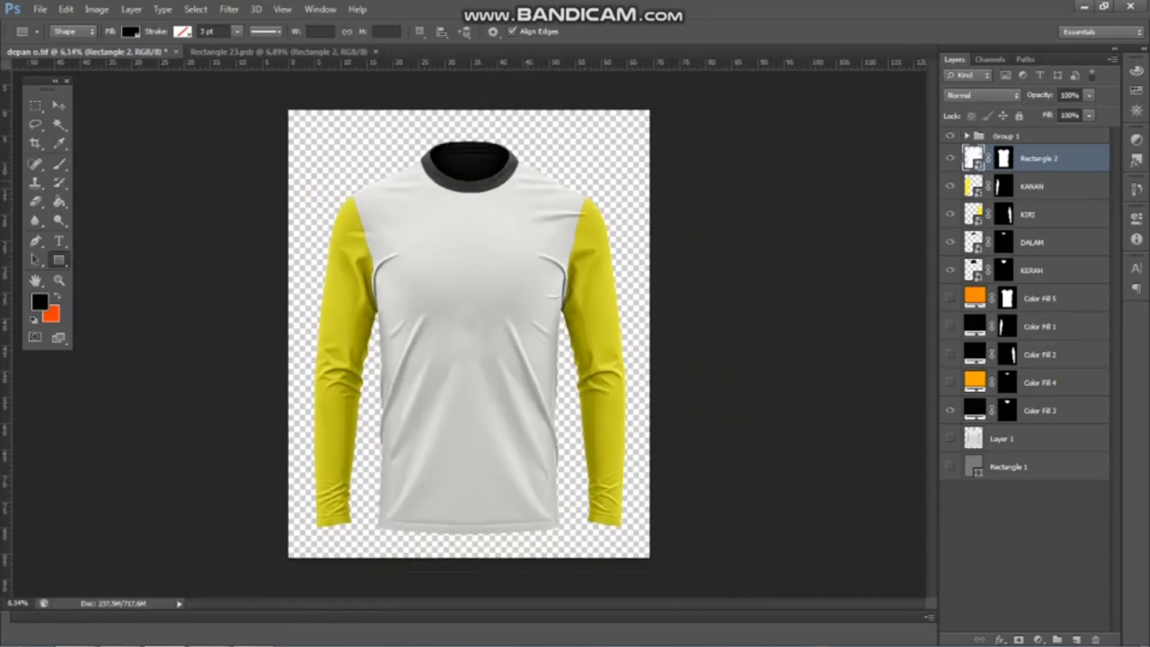
scroll(509, 198, "up", 7)
scroll(463, 198, "down", 3)
Step: Return to the Rectangle 23.psb panel and open the pattern image 3.png from the MOKEUP BAHAN folder
key("ctrl+Tab")
left_click(40, 9)
left_click(44, 39)
left_click(464, 122)
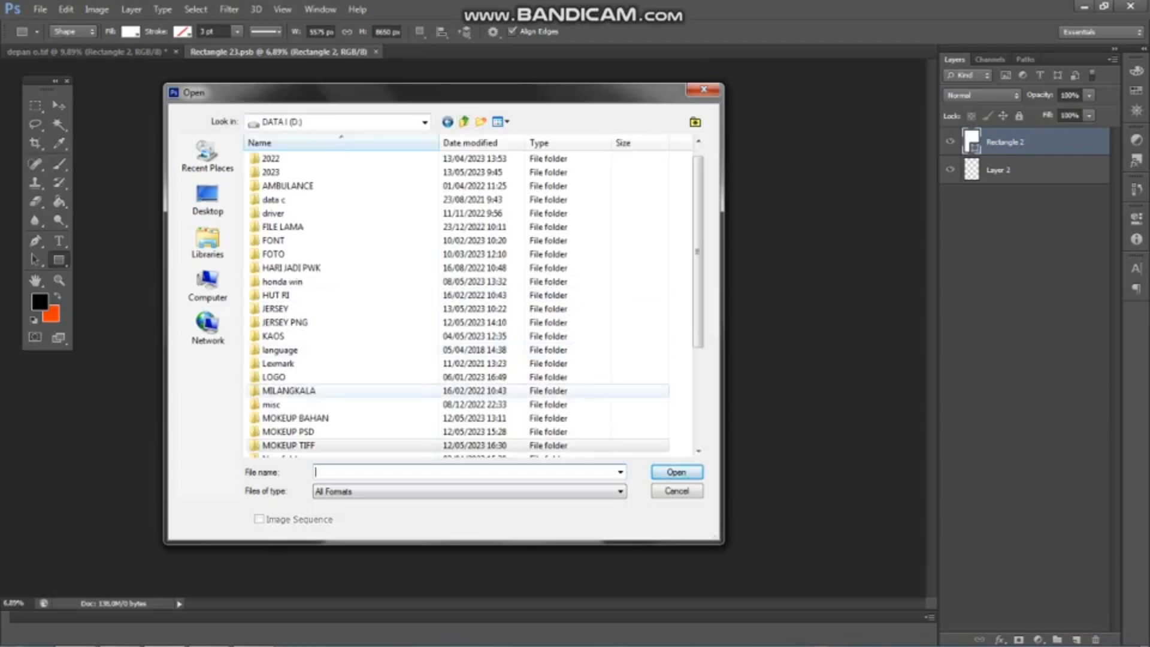
double_click(287, 418)
left_click(359, 179)
left_click(433, 179)
left_click(509, 180)
key("Return")
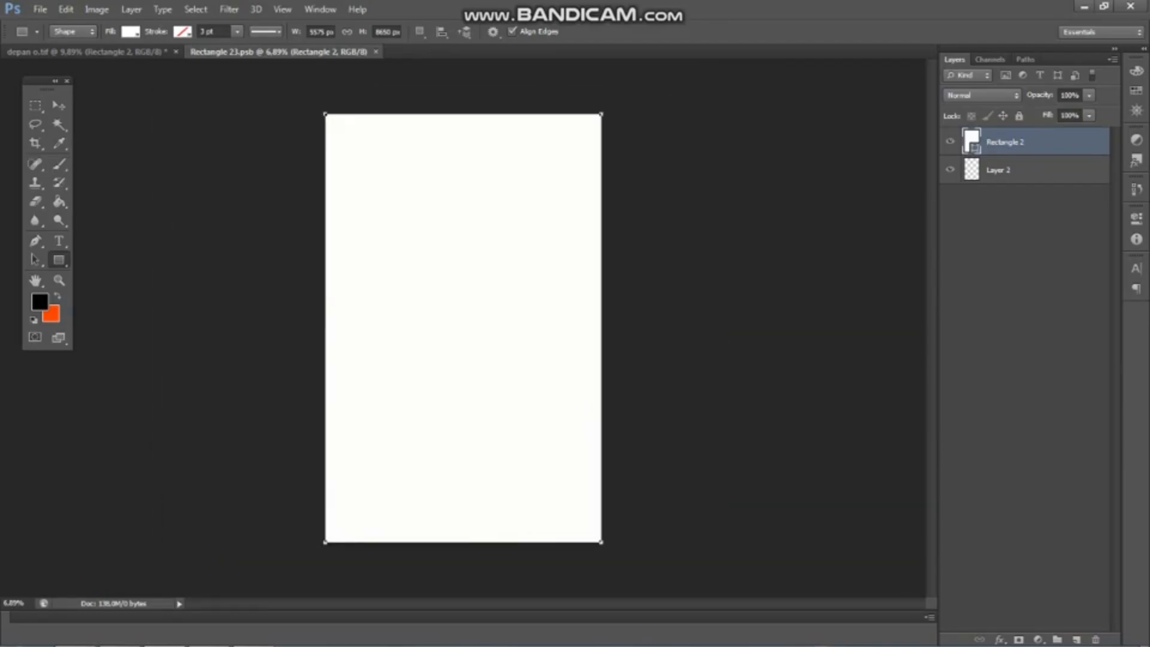
Step: Copy the dashed pattern from 3.png into the Rectangle 23.psb body panel
key("v")
left_click_drag(427, 147, 326, 56)
left_click(437, 146)
left_click_drag(436, 146, 393, 233)
Step: Scale the dashed pattern to about 77% and fit it into the body panel's lower left corner
scroll(415, 303, "down", 1)
key("ctrl+t")
scroll(415, 303, "up", 1)
scroll(393, 232, "up", 1)
left_click_drag(403, 176, 385, 258)
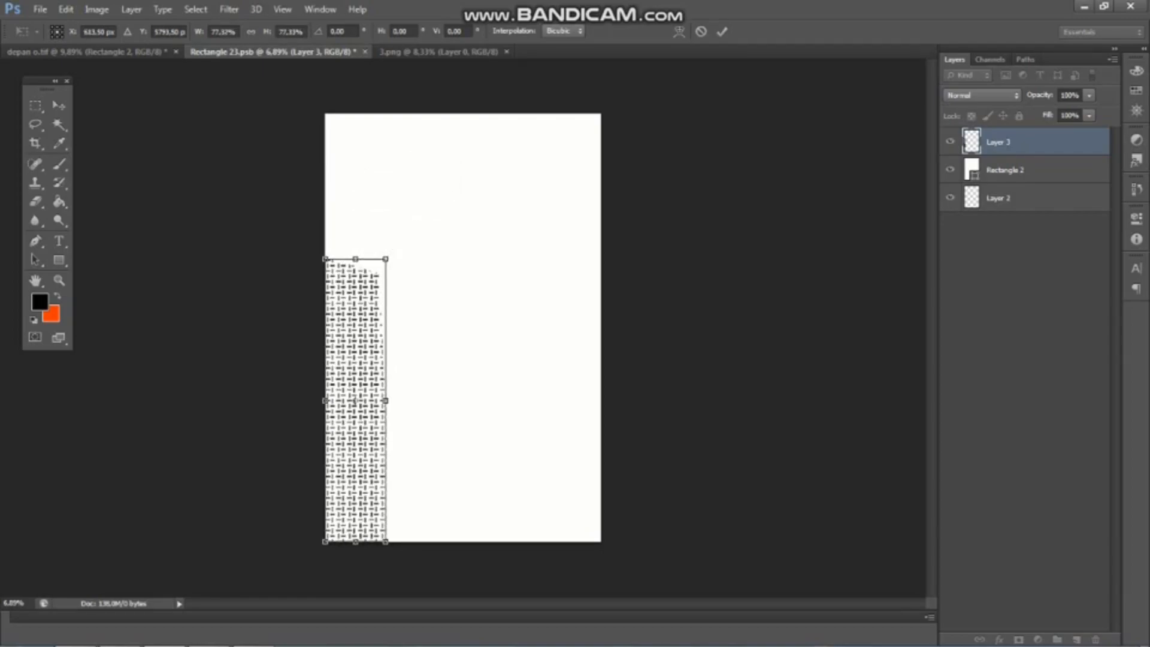
key("Return")
Step: Duplicate the dashed pattern layer within Rectangle 23.psb
right_click(1009, 142)
left_click(859, 142)
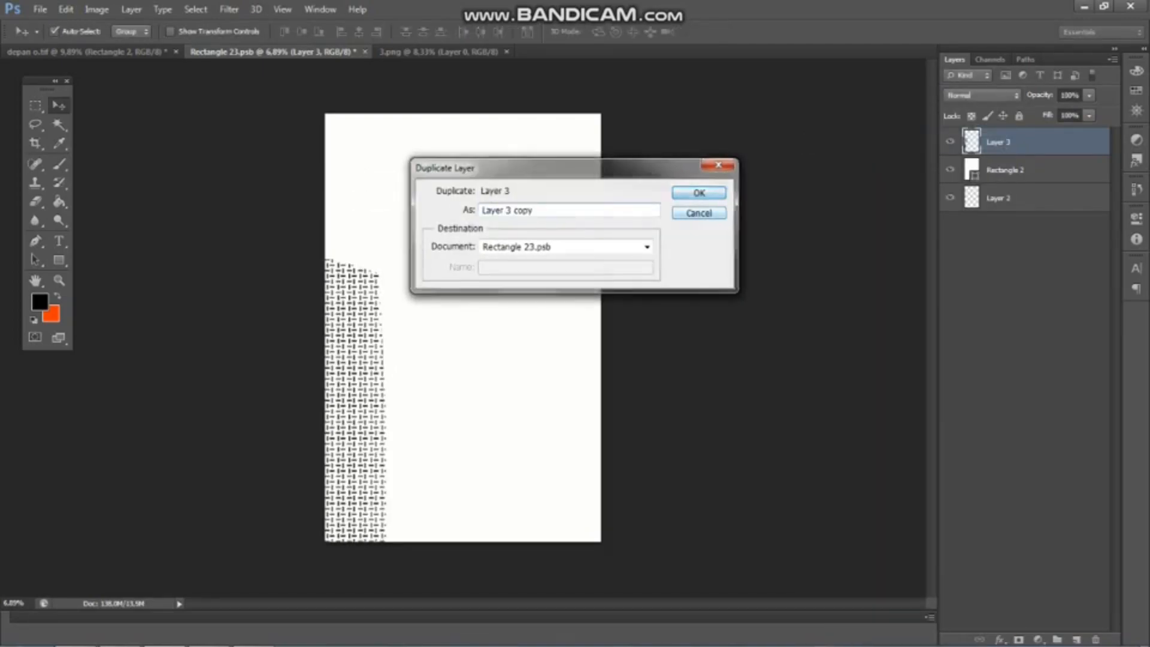
left_click(689, 191)
left_click(1006, 198)
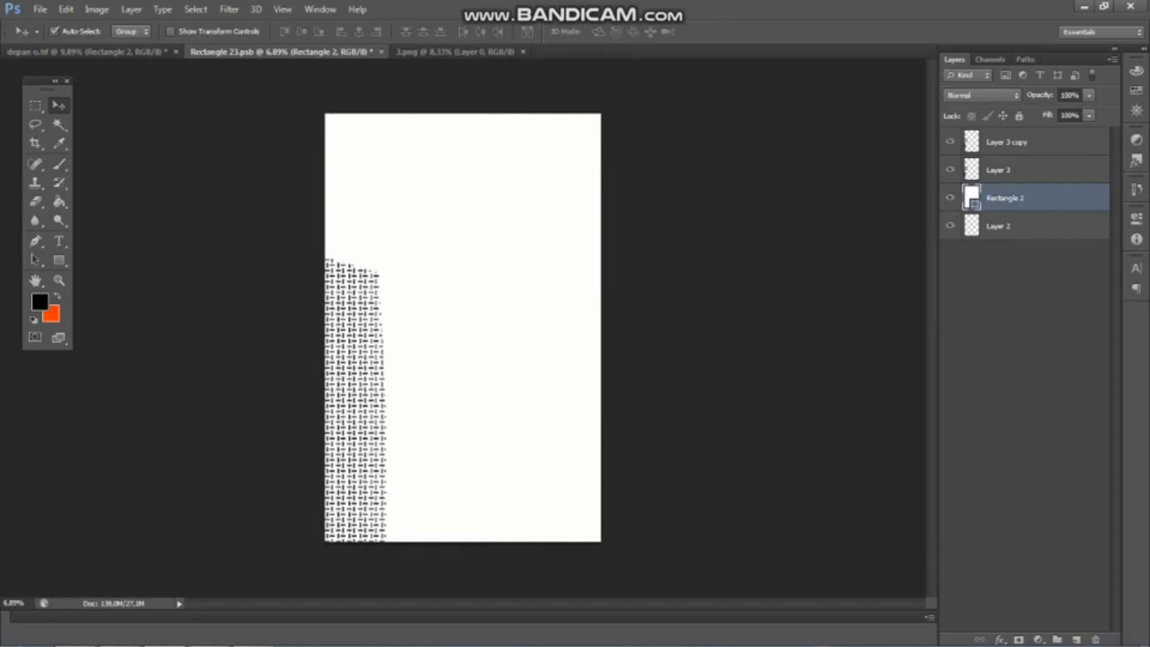
Step: Flip the duplicated pattern horizontally against the body panel's right edge, apply the transformation and save
left_click(364, 302)
key("ctrl+t")
left_click_drag(365, 303, 593, 324)
right_click(510, 345)
left_click(562, 561)
key("ctrl+s")
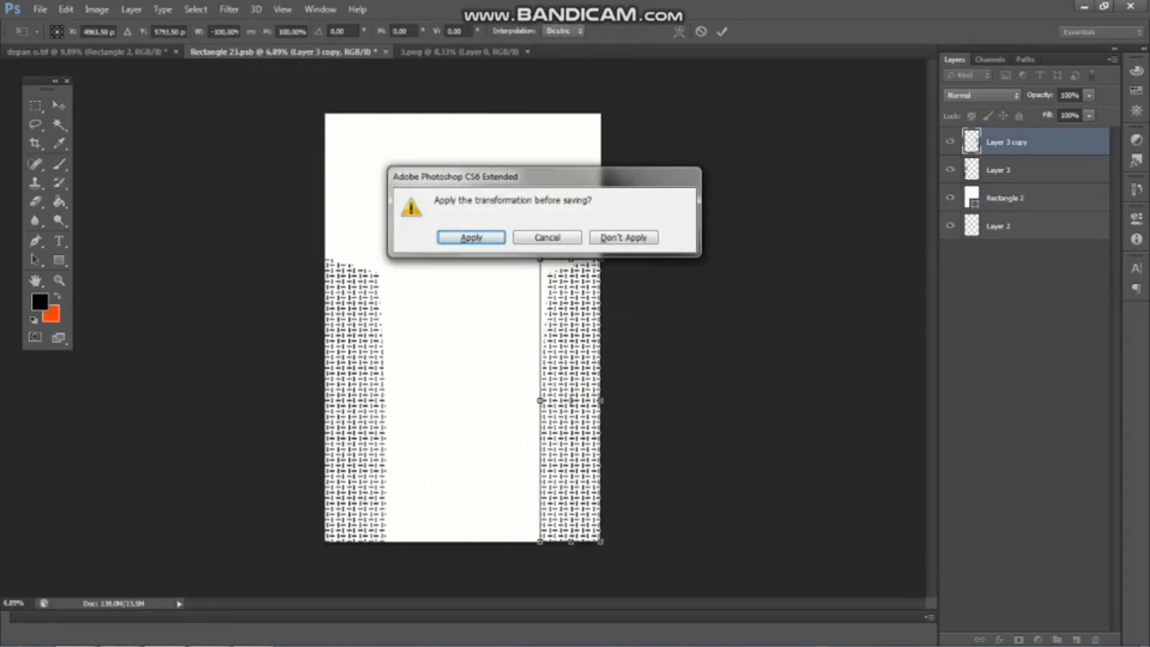
key("Return")
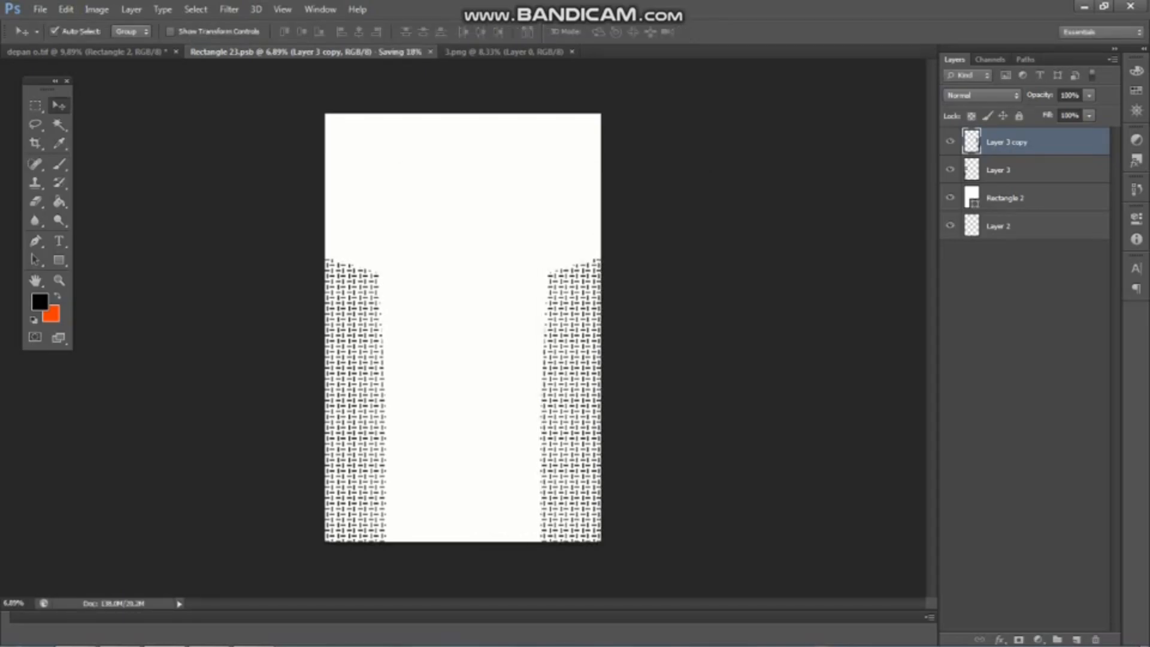
Step: Examine the side patterns on the shirt body in the depan o document
key("ctrl+shift+Tab")
scroll(469, 333, "down", 4)
scroll(517, 279, "up", 2)
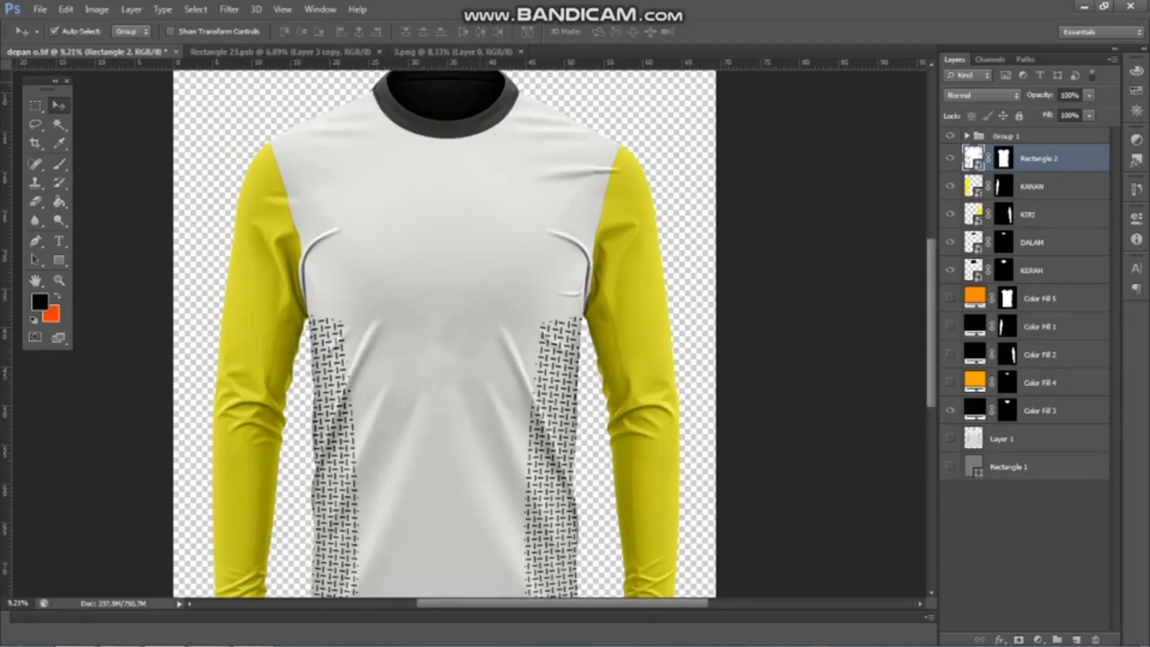
Step: Close 3.png and open the jersey design image 2.png
left_click(453, 51)
left_click(521, 51)
left_click(39, 9)
left_click(50, 37)
left_click(435, 179)
key("Return")
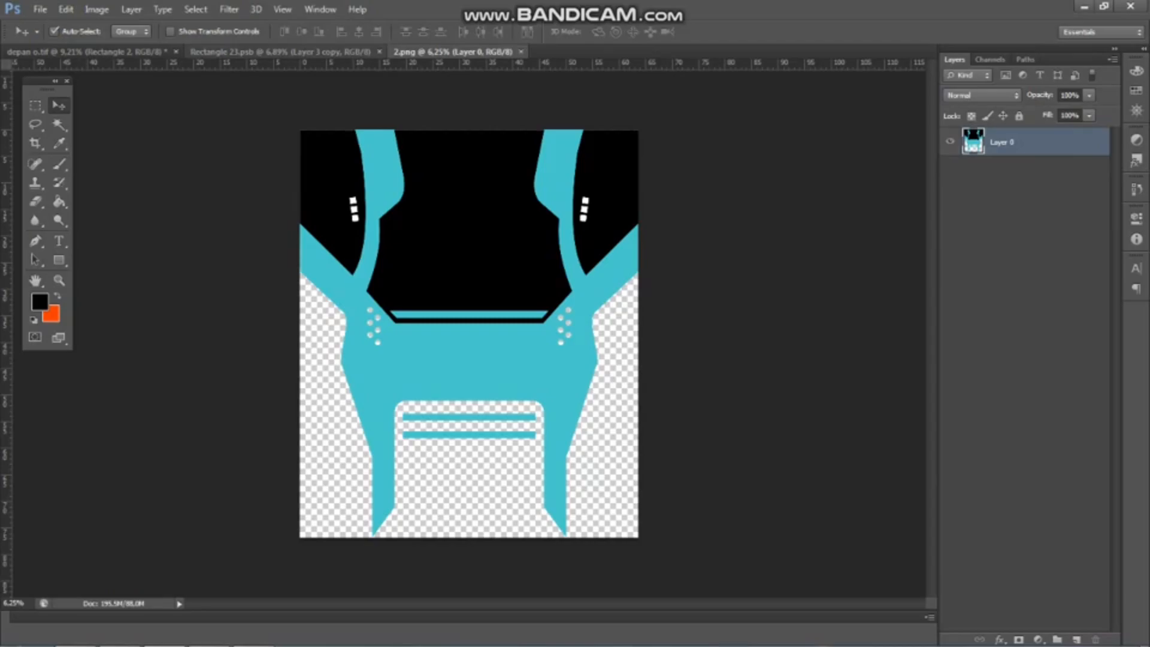
Step: Copy the black and turquoise artwork from 2.png into the Rectangle 23.psb body panel
left_click(314, 52)
left_click(450, 52)
mouse_move(483, 212)
left_mouse_down()
mouse_move(339, 51)
mouse_move(477, 201)
left_mouse_up()
Step: Scale and position the black and turquoise artwork across the full width of the body panel's upper part, apply the transformation and save
scroll(477, 201, "down", 1)
key("ctrl+t")
scroll(478, 200, "down", 2)
left_click_drag(603, 160, 491, 295)
left_click_drag(441, 317, 493, 190)
scroll(490, 202, "up", 3)
scroll(490, 202, "down", 2)
scroll(490, 201, "up", 1)
left_click_drag(560, 256, 593, 255)
scroll(464, 335, "up", 2)
left_click_drag(464, 389, 463, 407)
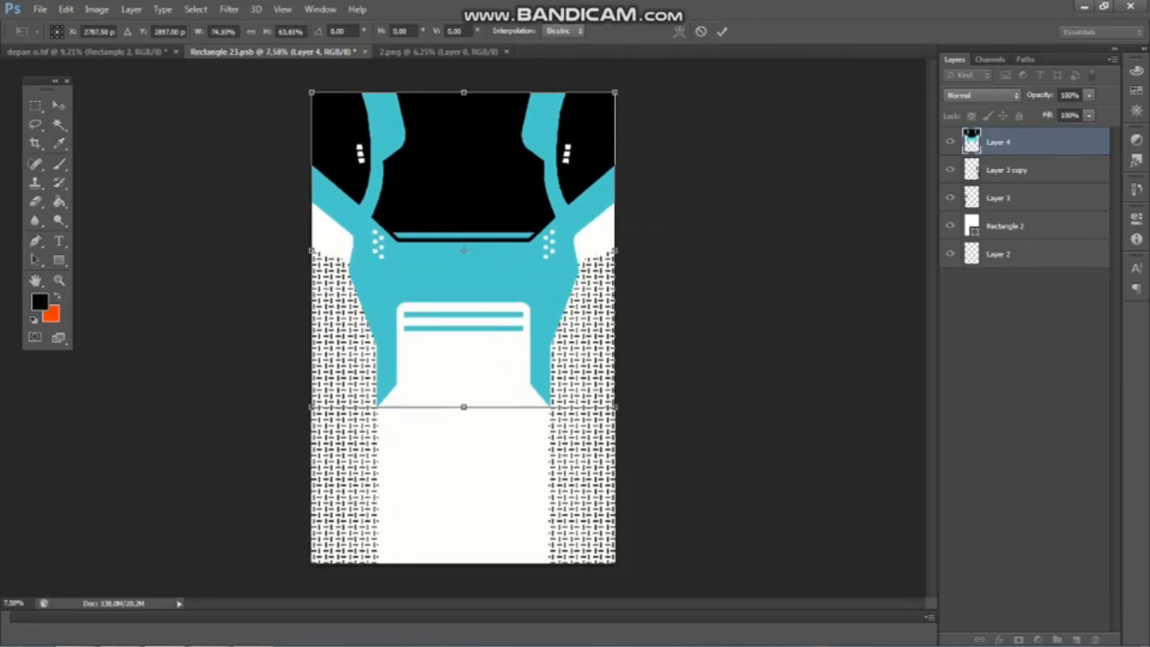
key("ctrl+s")
key("Return")
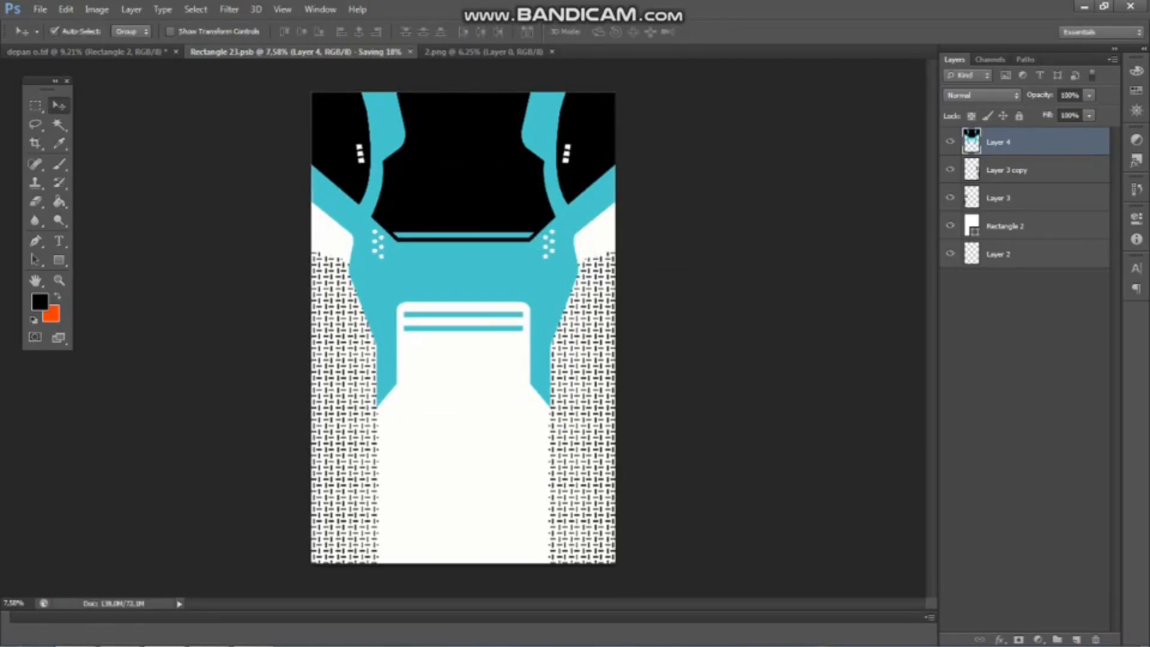
Step: Examine how the black and turquoise artwork sits on the shirt body in the depan o document
left_click(84, 52)
scroll(495, 272, "down", 4)
scroll(494, 272, "up", 3)
scroll(495, 272, "down", 3)
scroll(467, 332, "up", 2)
scroll(467, 333, "down", 2)
scroll(467, 332, "up", 2)
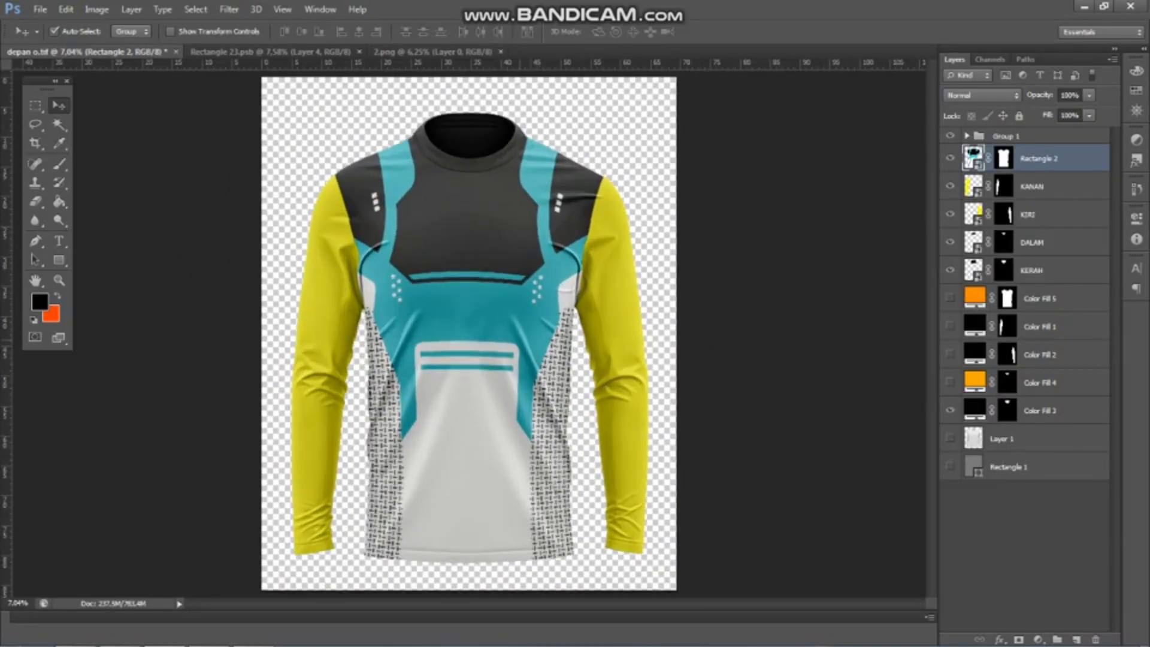
scroll(467, 332, "down", 1)
scroll(467, 332, "up", 2)
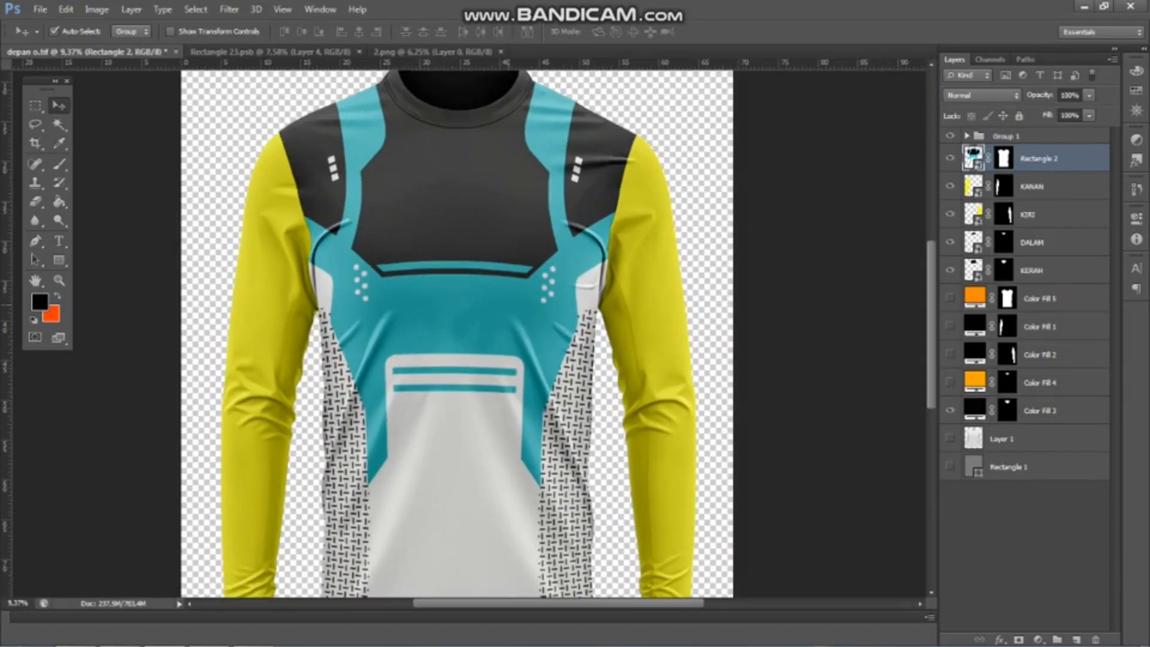
scroll(467, 332, "down", 1)
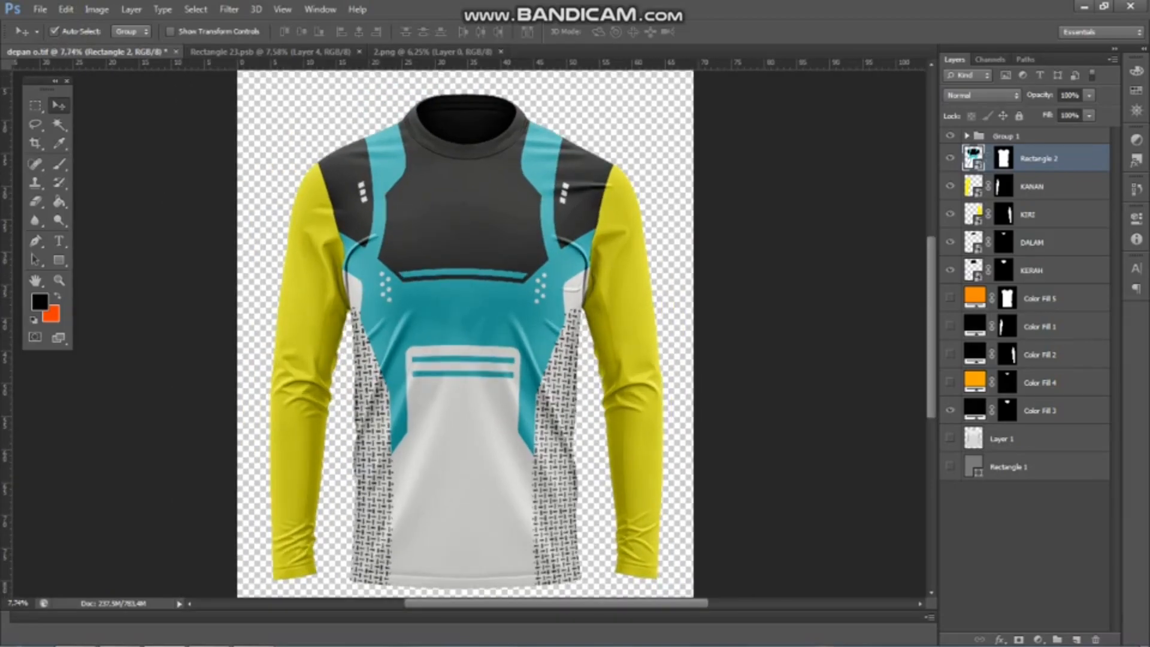
Step: Warp the Rectangle 2 body panel by adjusting its left and right chest-level control points to line up with the sleeve seams
key("ctrl+t")
left_click(670, 31)
scroll(369, 333, "up", 2)
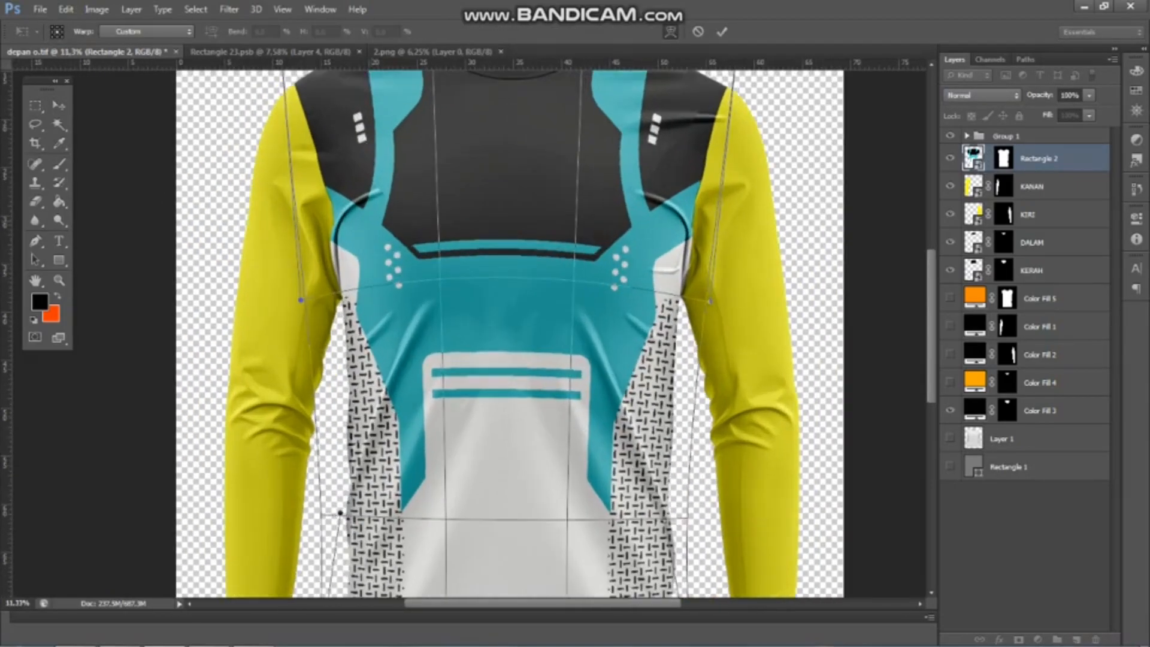
left_click_drag(301, 300, 322, 300)
left_click_drag(710, 301, 696, 300)
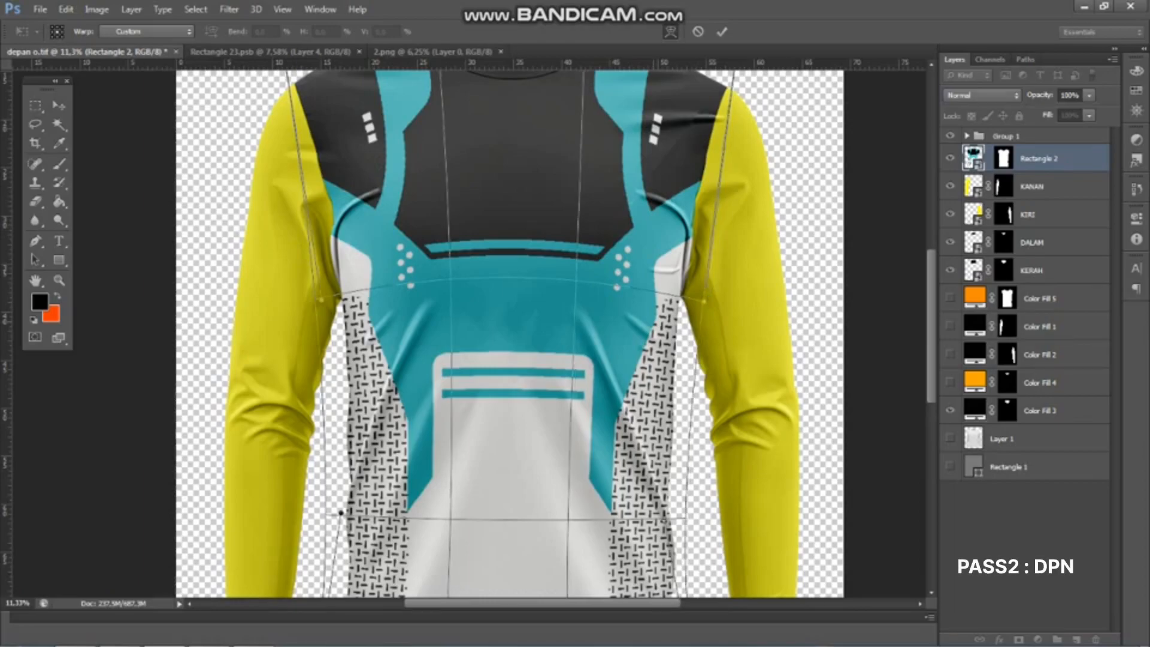
scroll(469, 332, "down", 3)
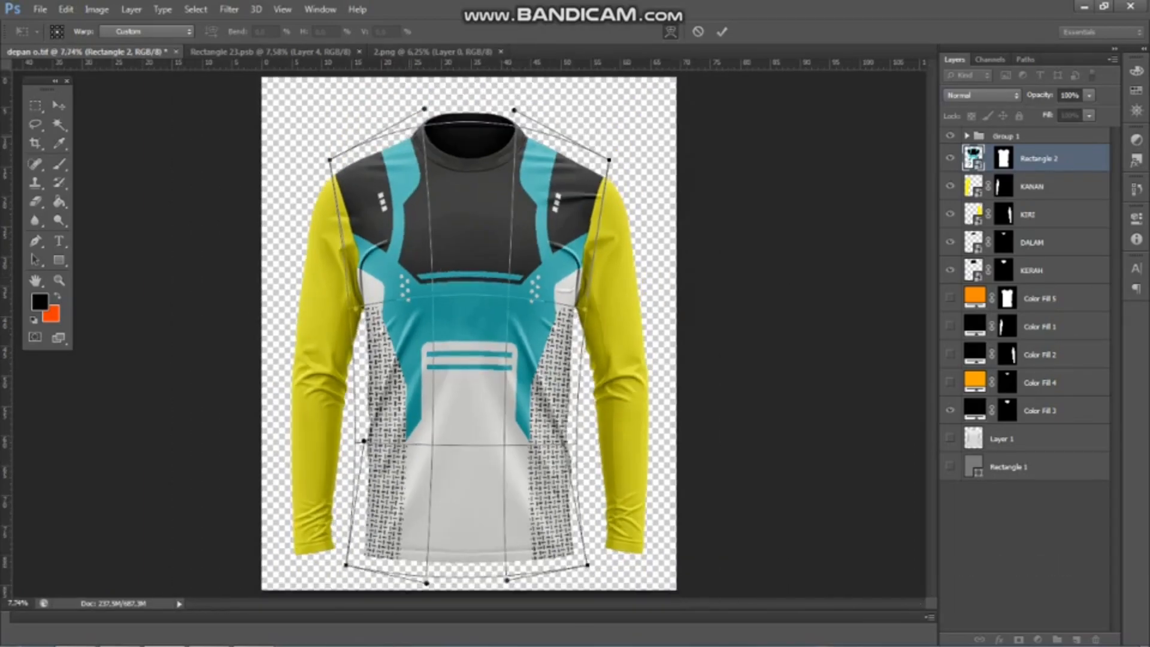
scroll(464, 141, "up", 5)
left_click_drag(791, 205, 798, 208)
left_click_drag(137, 204, 135, 206)
scroll(431, 334, "down", 6)
scroll(436, 418, "up", 5)
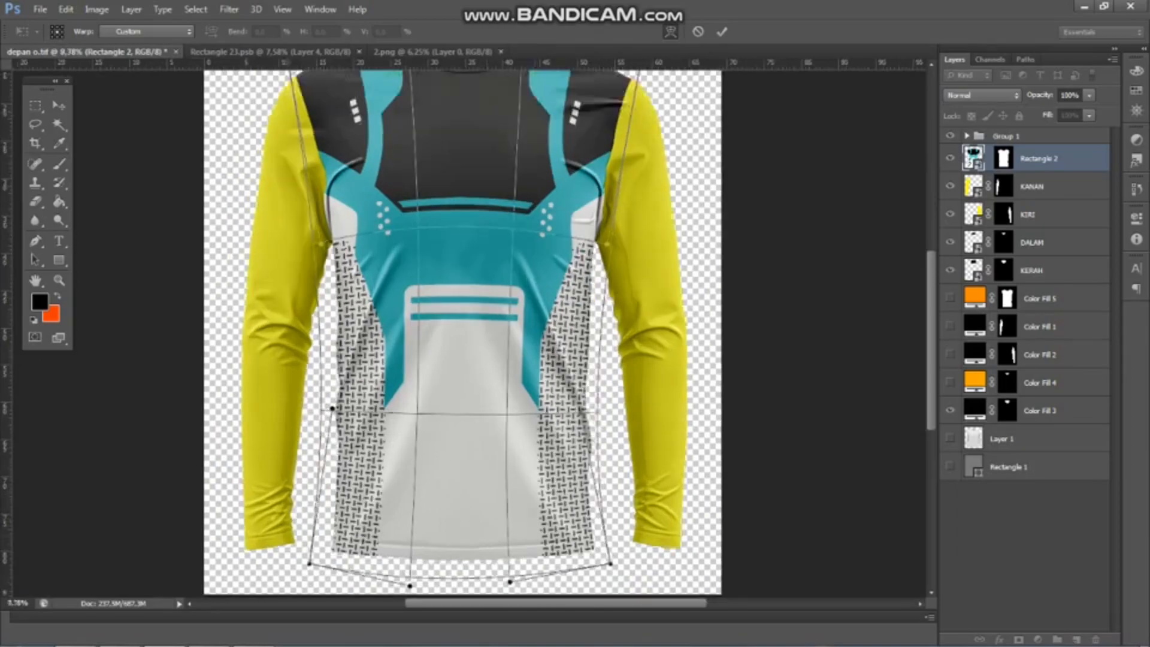
Step: Nudge the right hem handle of the Rectangle 2 warp slightly inward and apply the warp
scroll(399, 407, "down", 2)
scroll(402, 407, "up", 1)
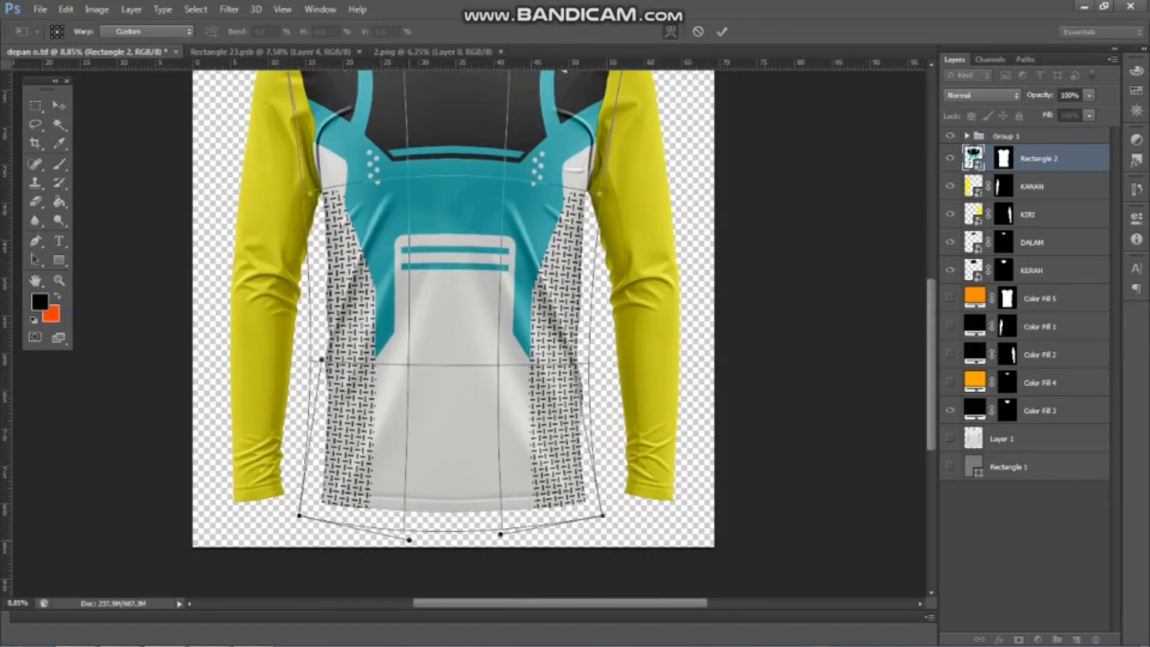
left_click_drag(500, 534, 497, 534)
scroll(464, 210, "down", 2)
scroll(464, 210, "up", 3)
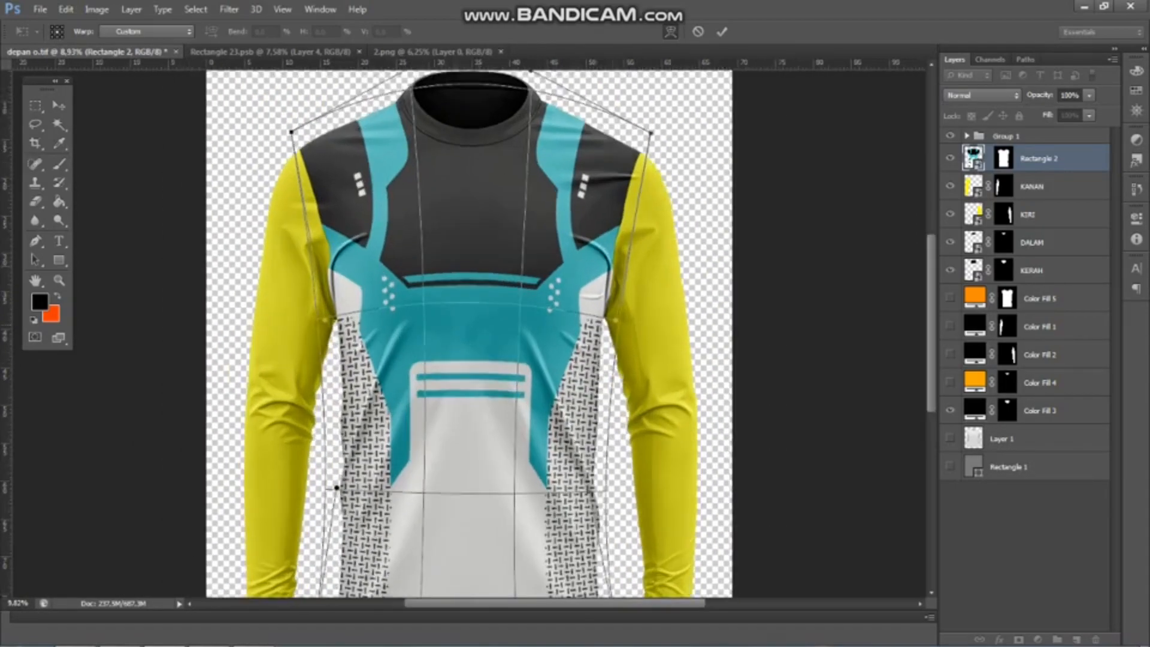
left_click_drag(470, 389, 467, 392)
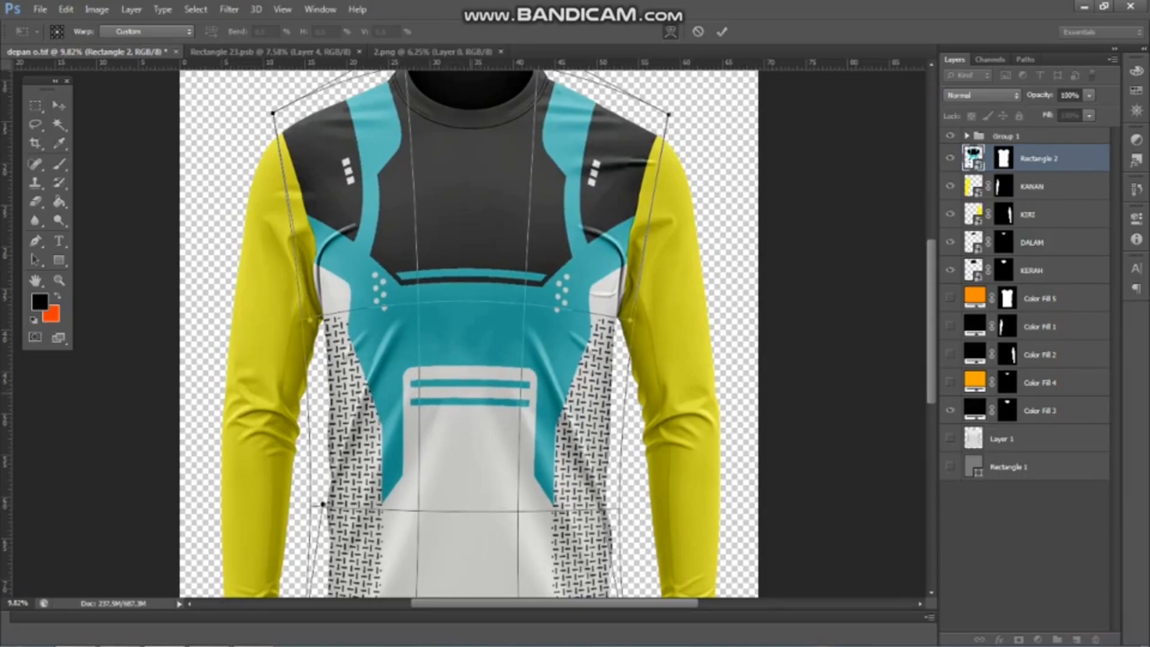
scroll(464, 233, "down", 3)
scroll(464, 234, "up", 1)
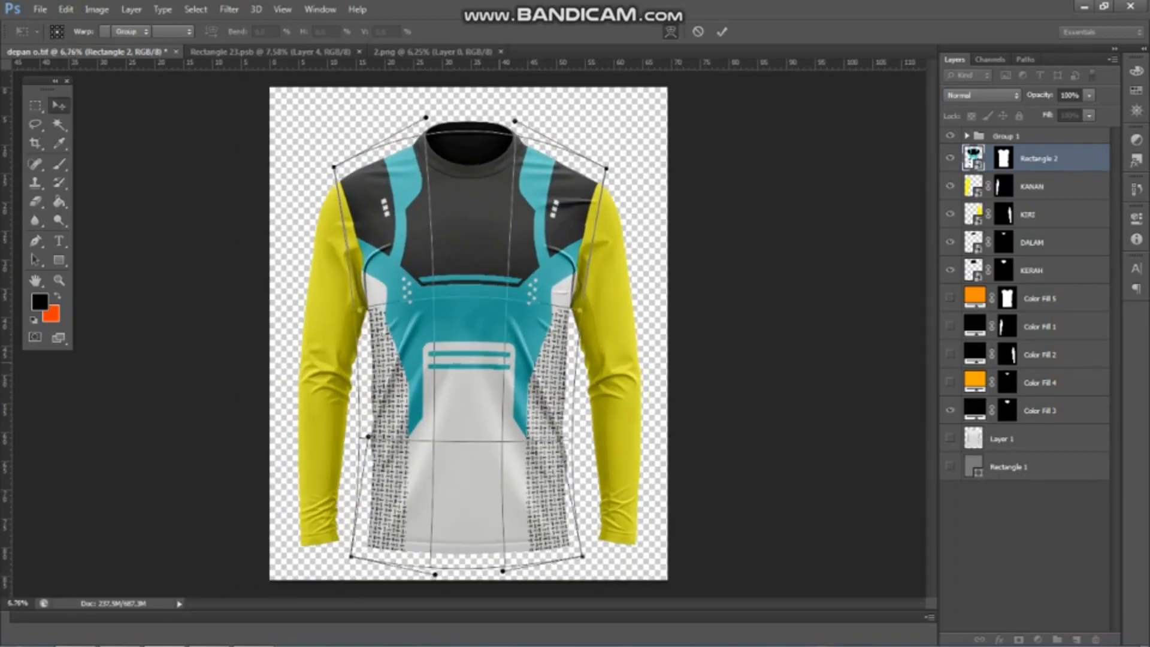
key("Return")
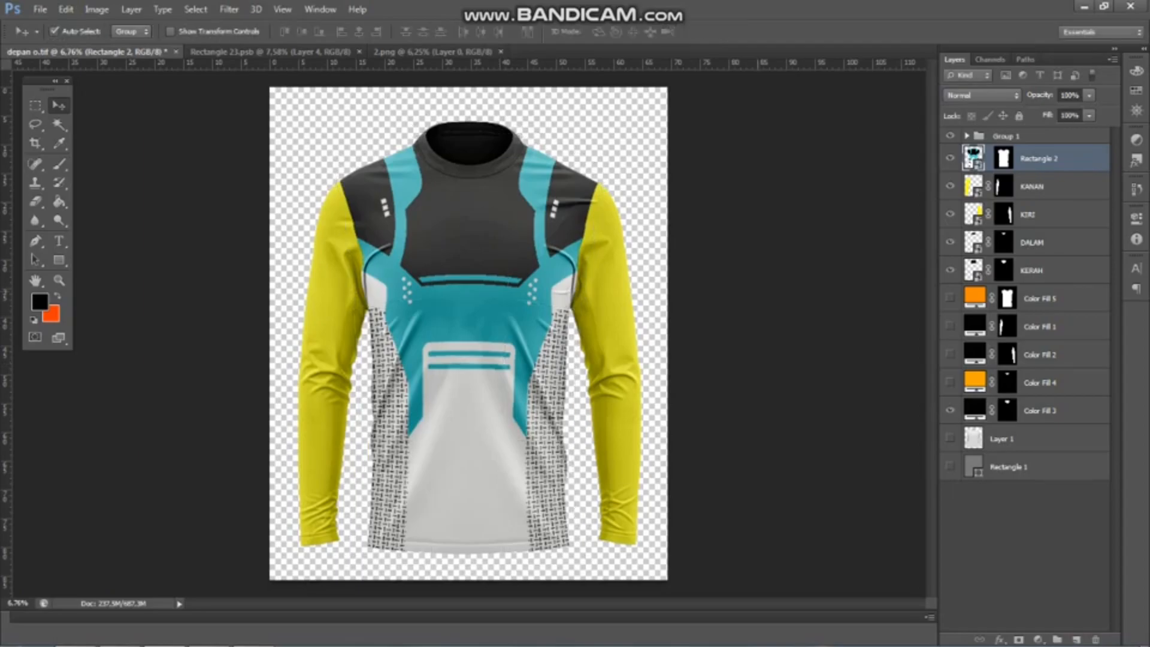
Step: Move both side pattern layers in Rectangle 23.psb up to meet the turquoise artwork, save, and return to the shirt mockup
left_click(345, 52)
scroll(462, 327, "down", 1)
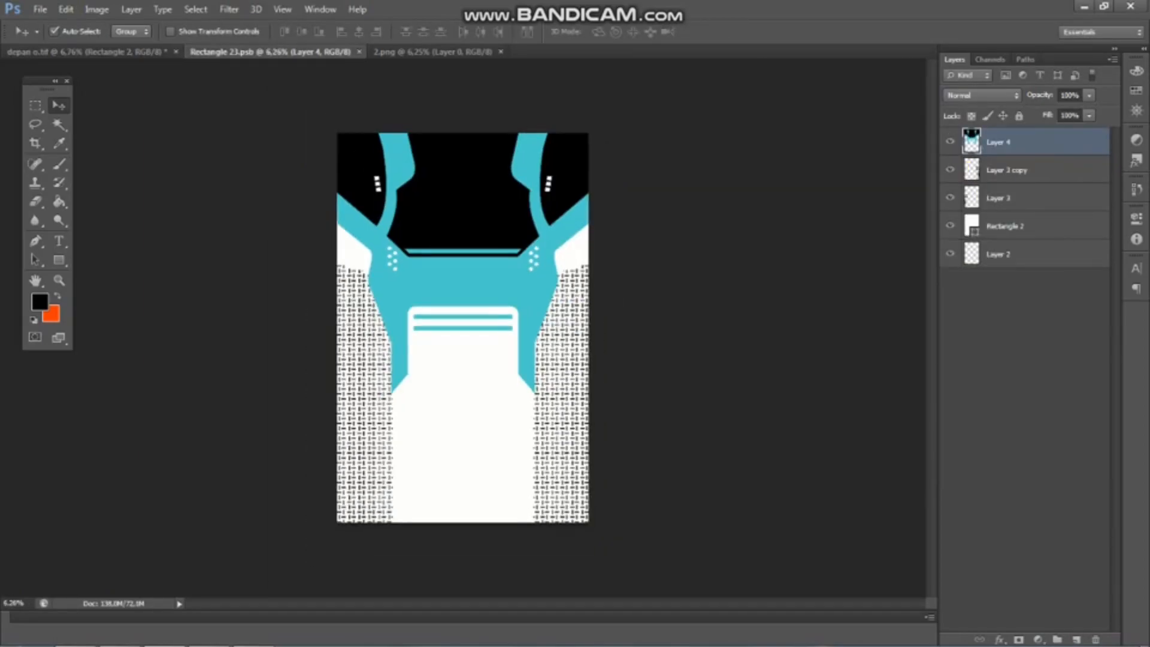
left_click(1006, 170)
left_click(998, 198, "shift")
key("ctrl+t")
scroll(463, 264, "up", 1)
left_click_drag(463, 250, 464, 203)
key("ctrl+s")
key("Return")
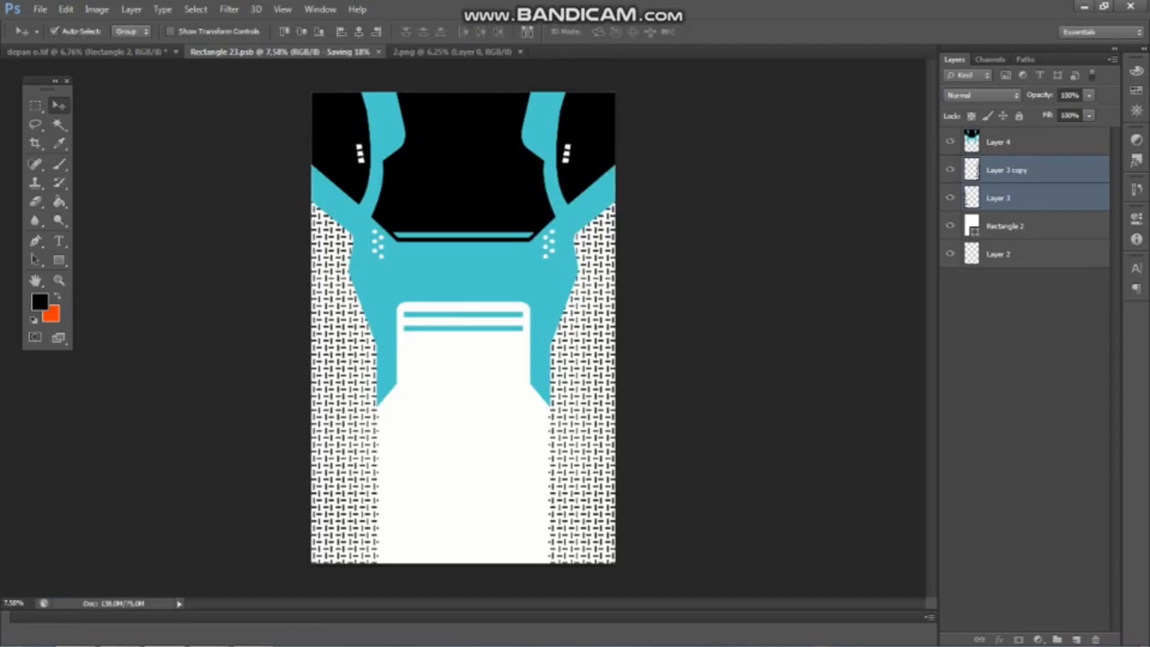
left_click(87, 52)
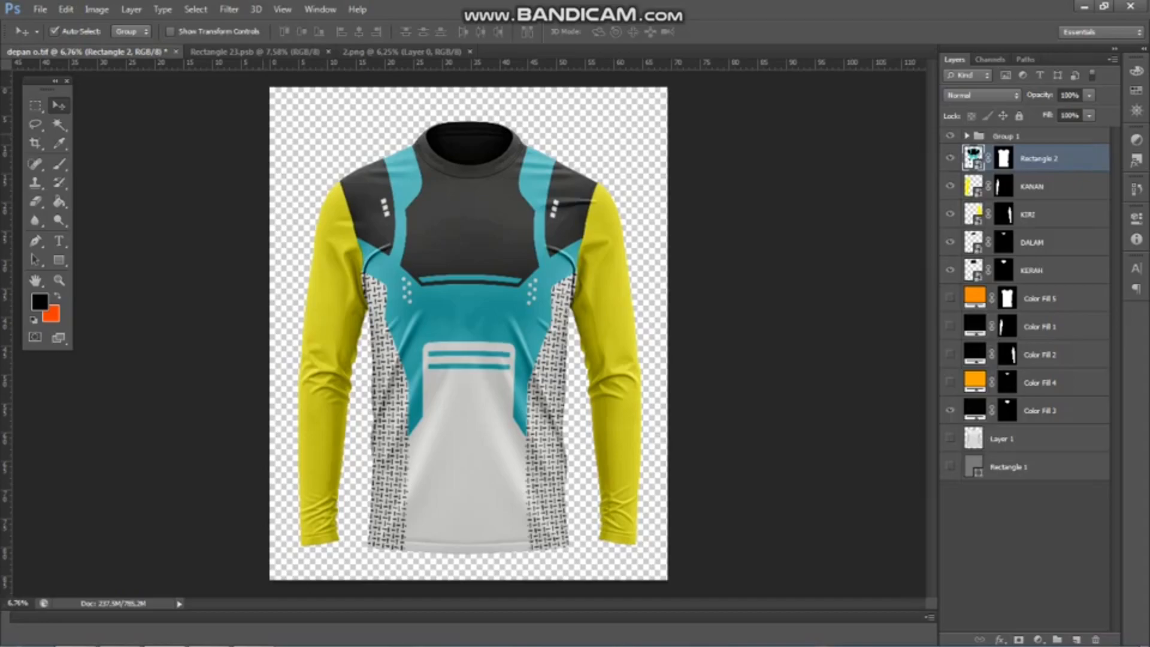
scroll(501, 180, "up", 5)
scroll(500, 149, "down", 4)
Step: Open the DALAM smart object, set its rectangle's fill colour to fdfdfd, and close it with the change saved
double_click(973, 243)
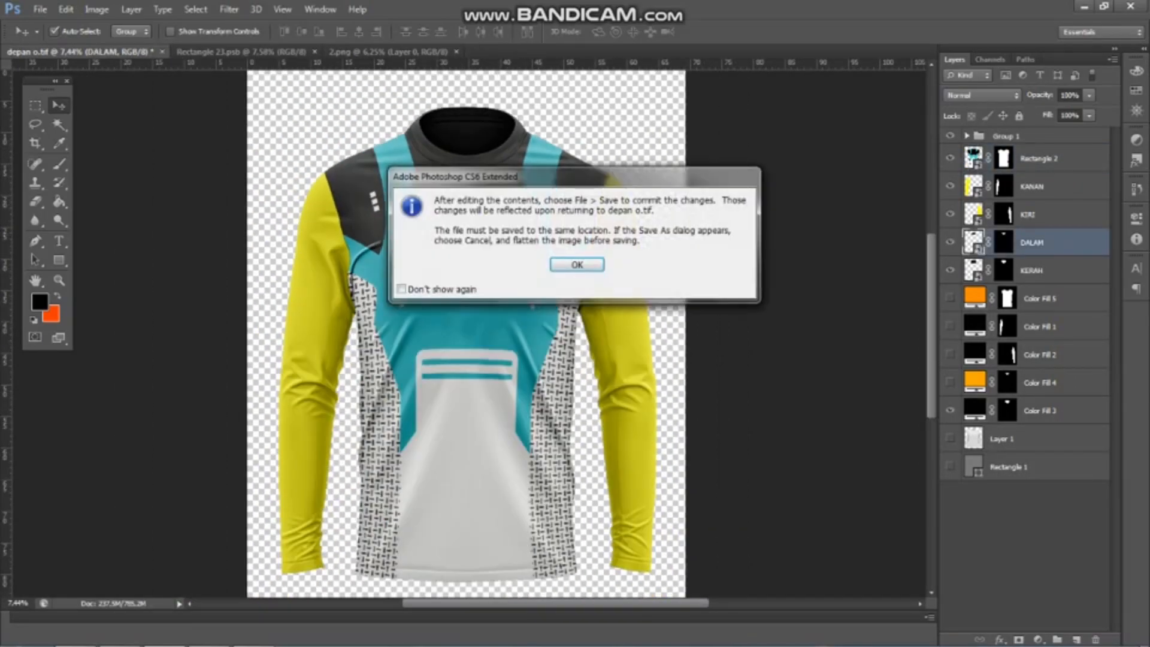
key("Return")
double_click(970, 142)
left_click(755, 285)
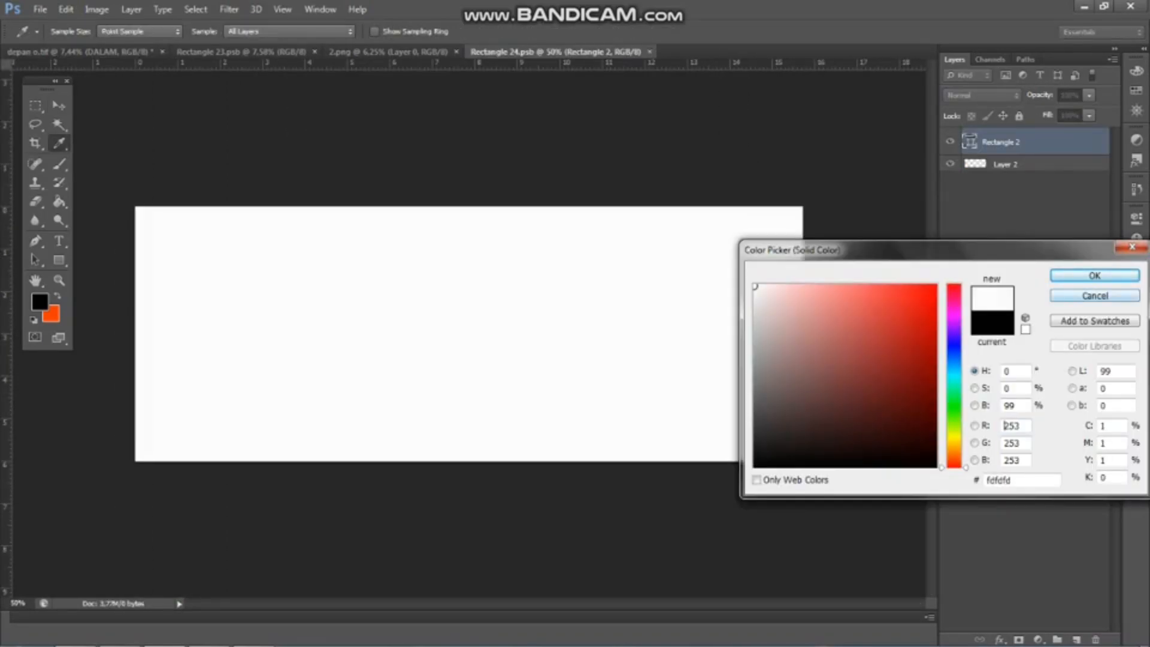
left_click(1094, 274)
left_click(649, 51)
Step: Examine the shirt mockup with the recolored inner collar
scroll(468, 144, "up", 3)
scroll(469, 144, "down", 5)
scroll(468, 144, "up", 3)
scroll(469, 144, "down", 3)
scroll(469, 334, "up", 2)
scroll(468, 334, "down", 4)
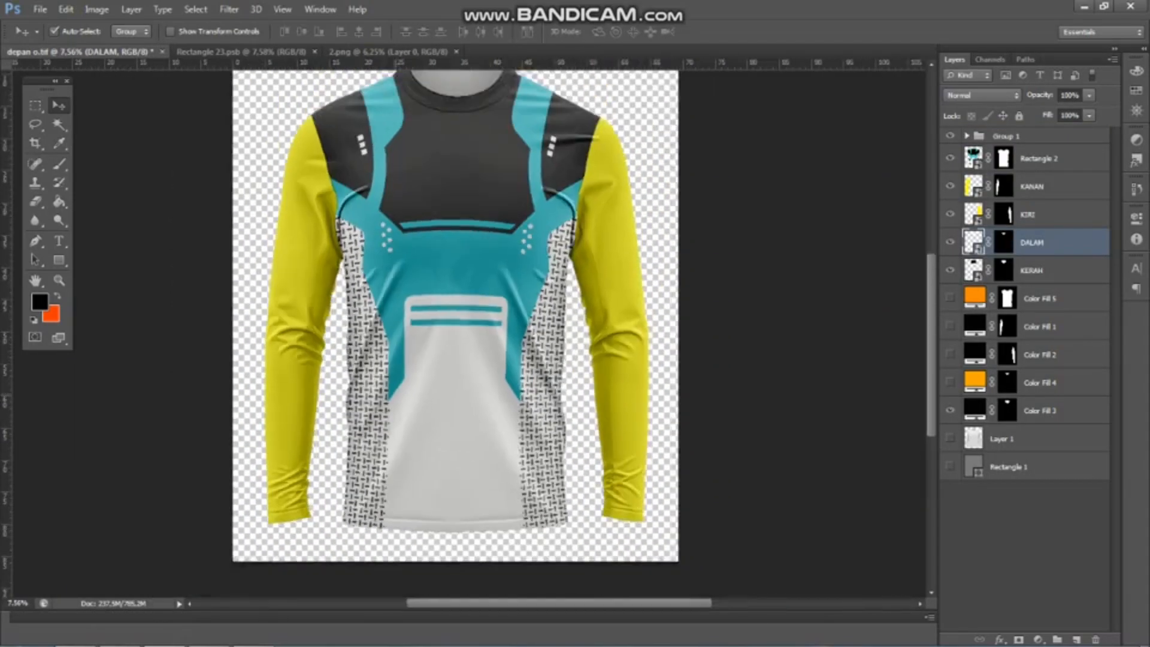
scroll(468, 334, "up", 1)
scroll(469, 334, "up", 1)
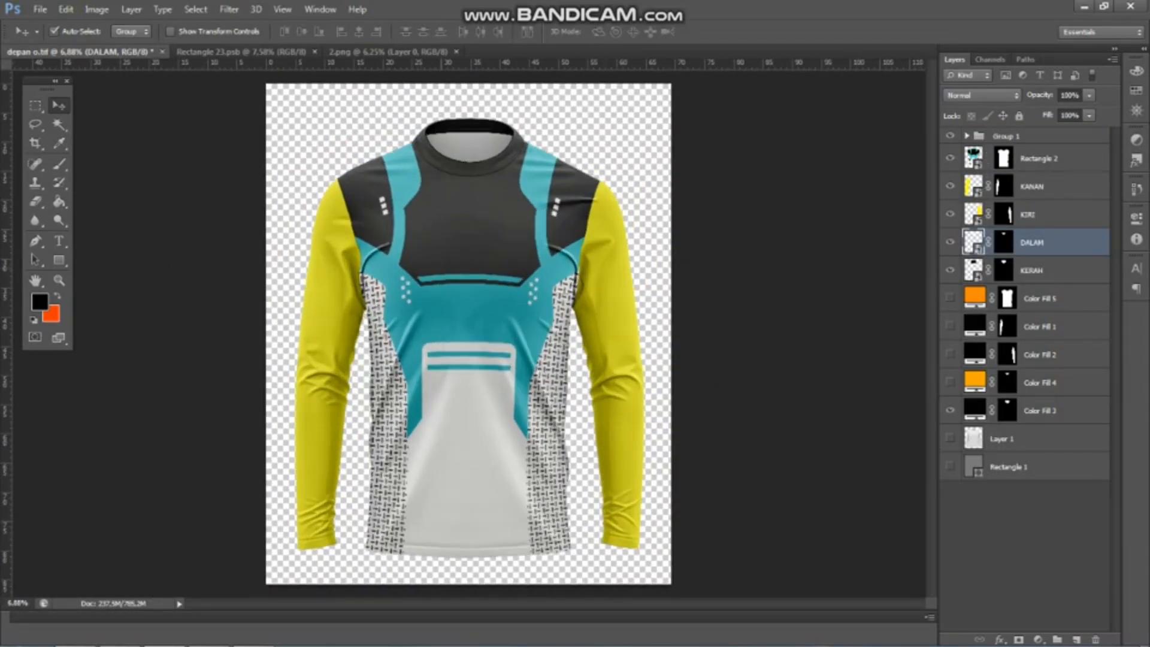
Step: Warp the Rectangle 2 body panel again, pulling its bottom-left corner slightly inward, and apply the warp
key("ctrl+t")
key("Return")
left_click(1038, 158)
key("ctrl+t")
left_click(670, 31)
scroll(387, 539, "up", 5)
left_click_drag(325, 570, 334, 570)
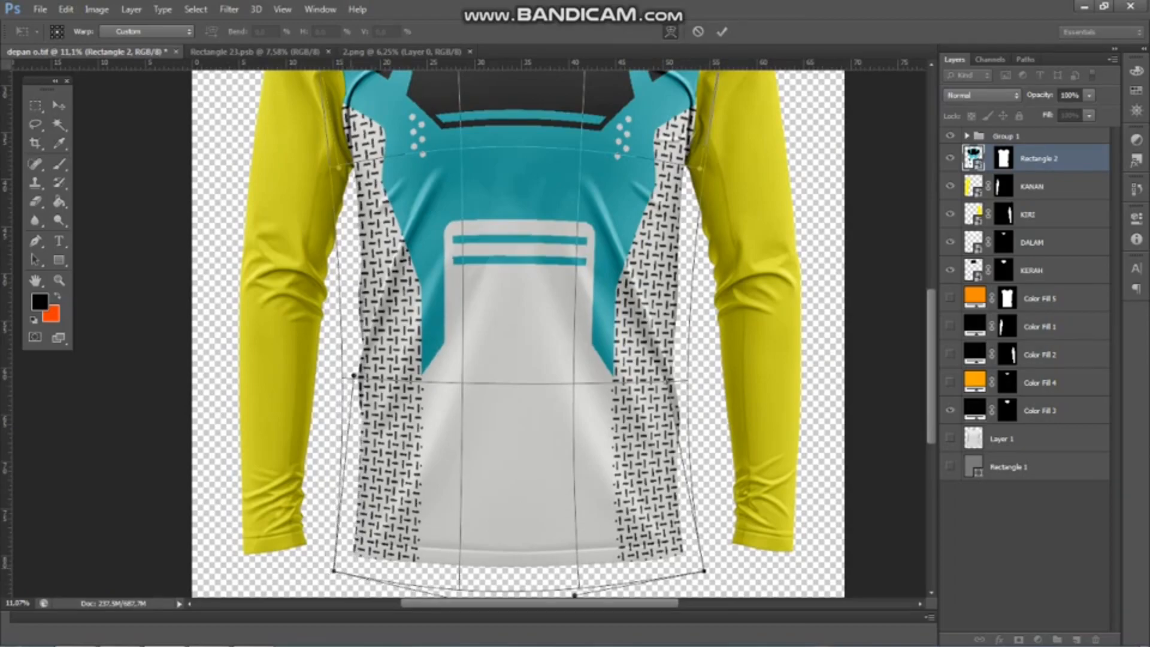
scroll(407, 530, "down", 2)
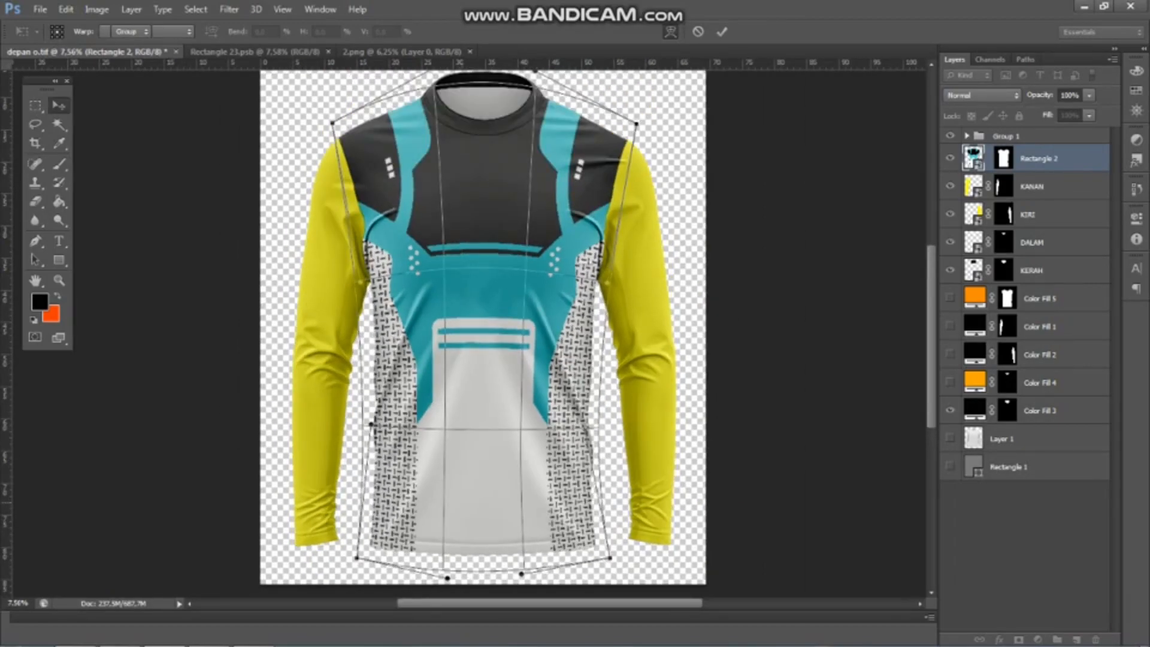
key("Return")
scroll(469, 333, "up", 3)
scroll(468, 333, "down", 5)
scroll(468, 333, "up", 2)
Step: Sample the turquoise of the artwork in 2.png as the foreground color
key("ctrl+Tab")
key("ctrl+Tab")
scroll(469, 333, "down", 2)
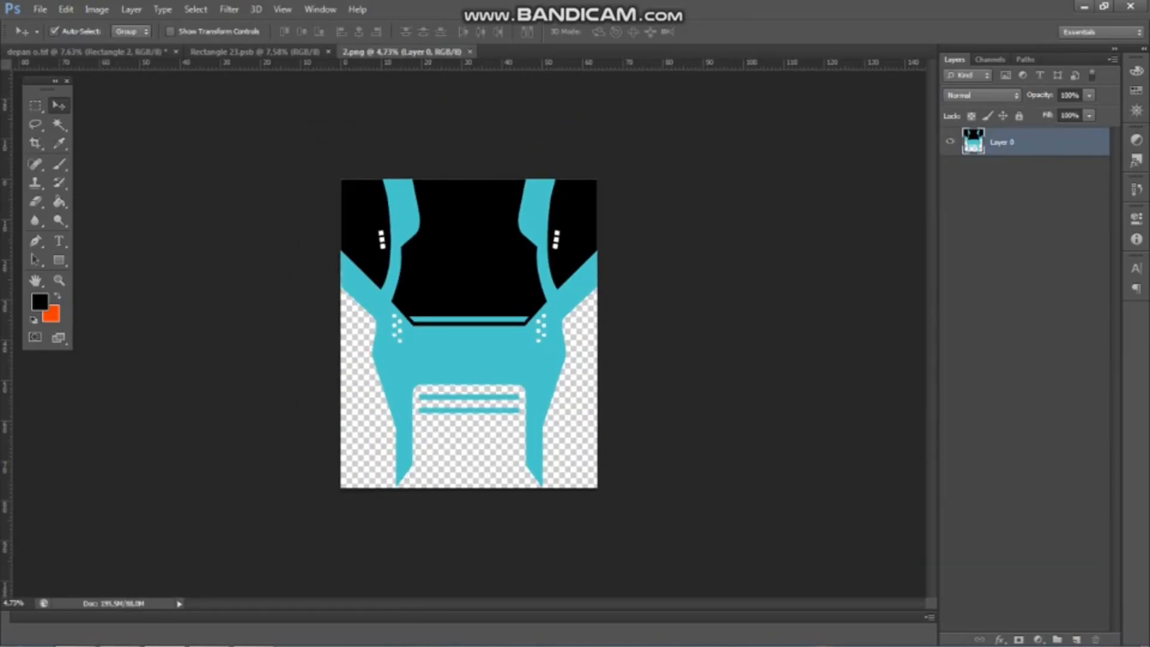
key("i")
scroll(468, 333, "up", 1)
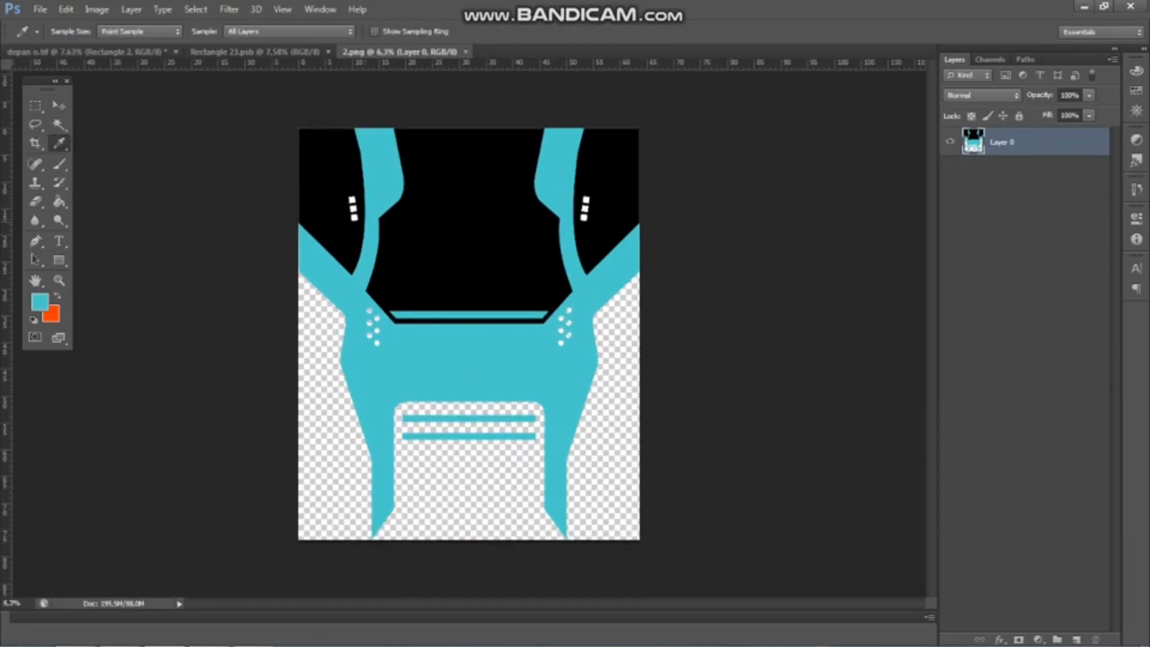
scroll(469, 333, "down", 1)
Step: Open the KANAN sleeve smart object from depan o, fill its rectangle with the sampled turquoise, save and close it
key("ctrl+shift+Tab")
key("ctrl+shift+Tab")
scroll(468, 333, "down", 2)
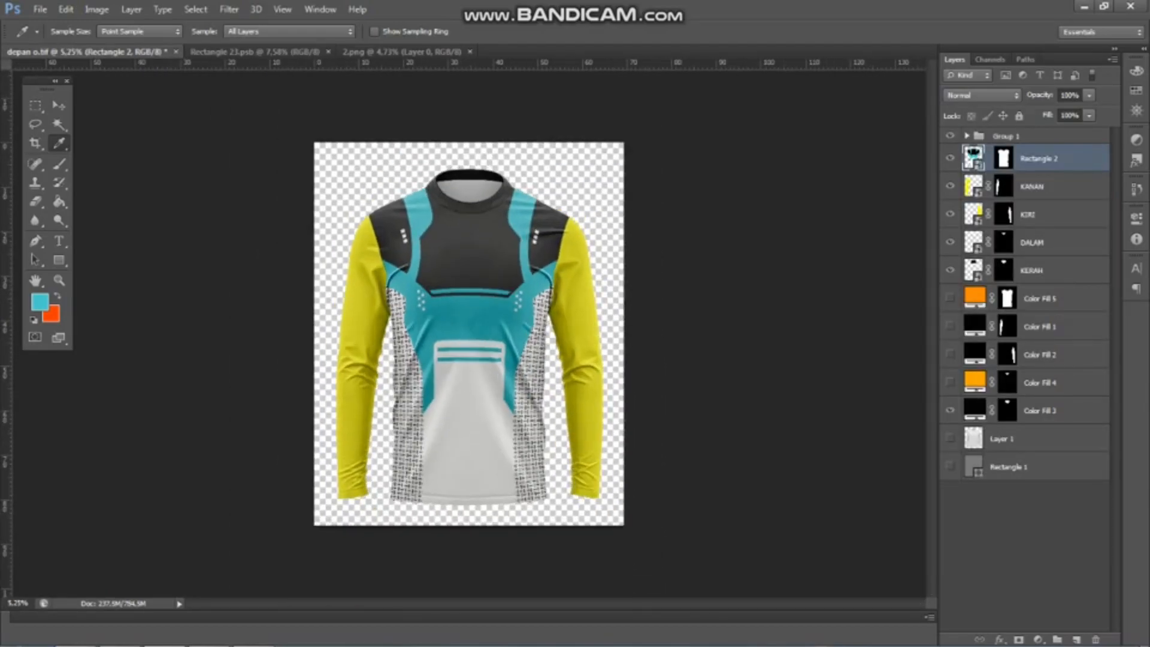
double_click(974, 186)
key("Return")
double_click(969, 142)
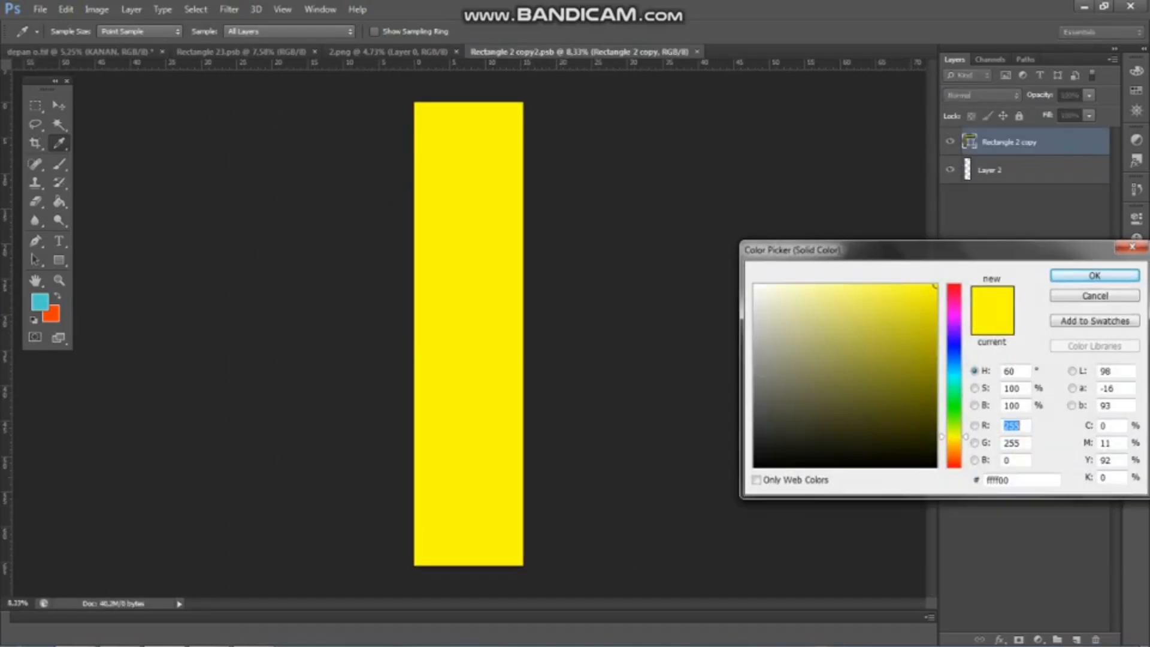
left_click(39, 302)
key("Return")
key("ctrl+s")
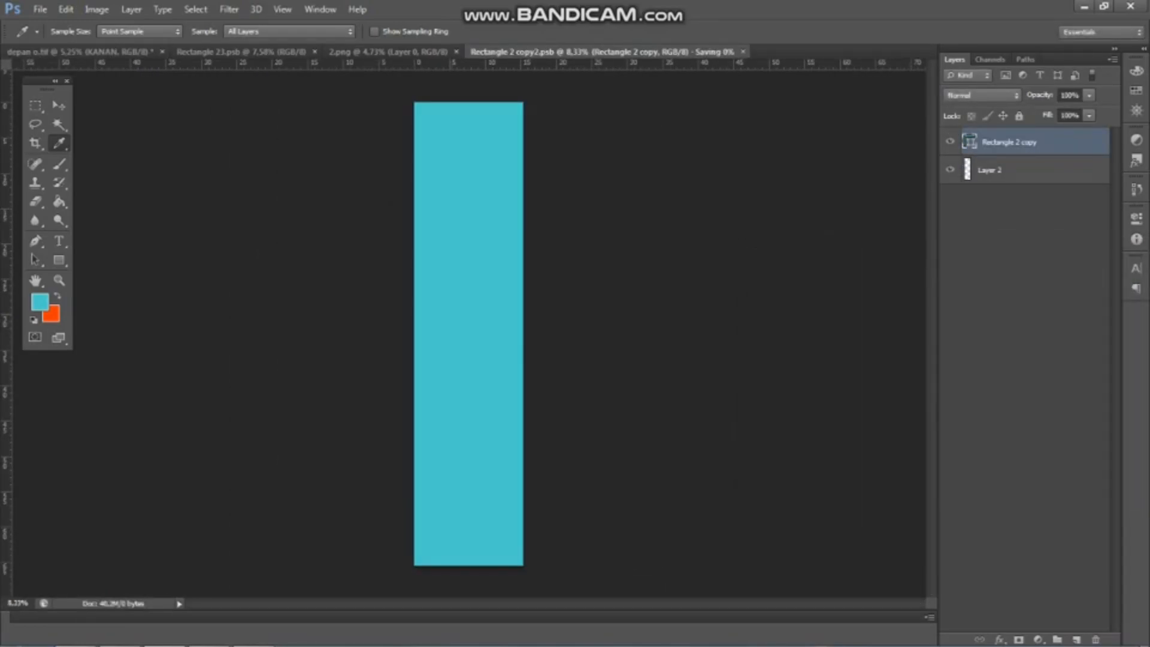
key("ctrl+w")
scroll(468, 333, "down", 1)
scroll(468, 333, "up", 3)
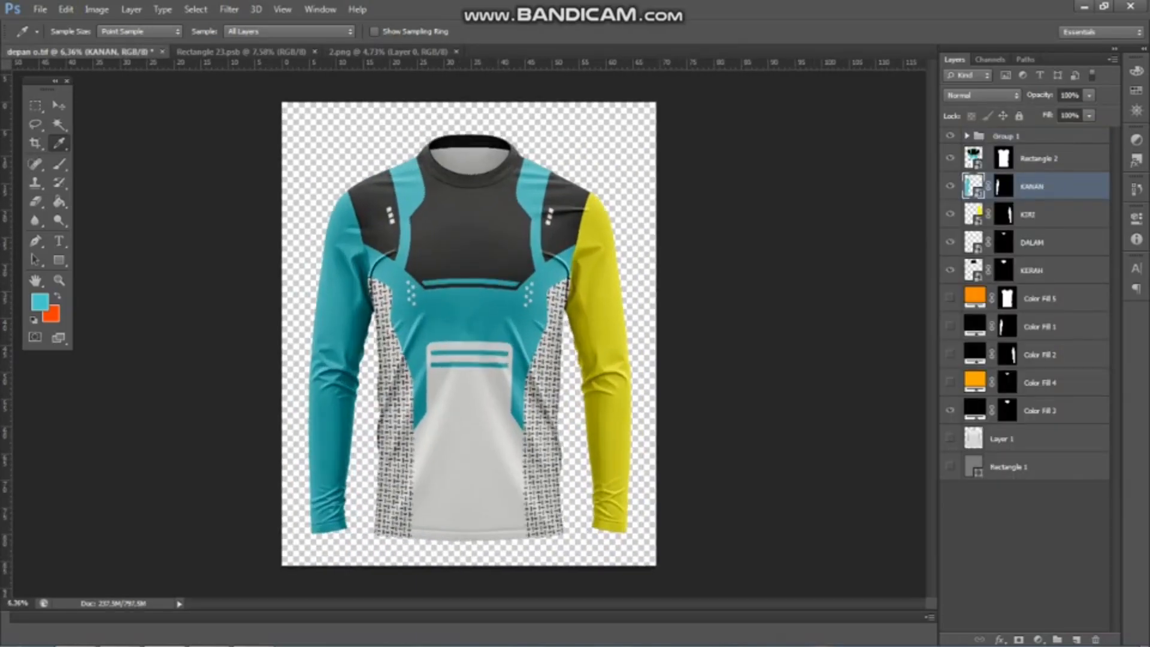
Step: Fill the rectangle in the KIRI sleeve smart object with the same foreground turquoise, then save and close it
double_click(973, 214)
key("Return")
double_click(969, 142)
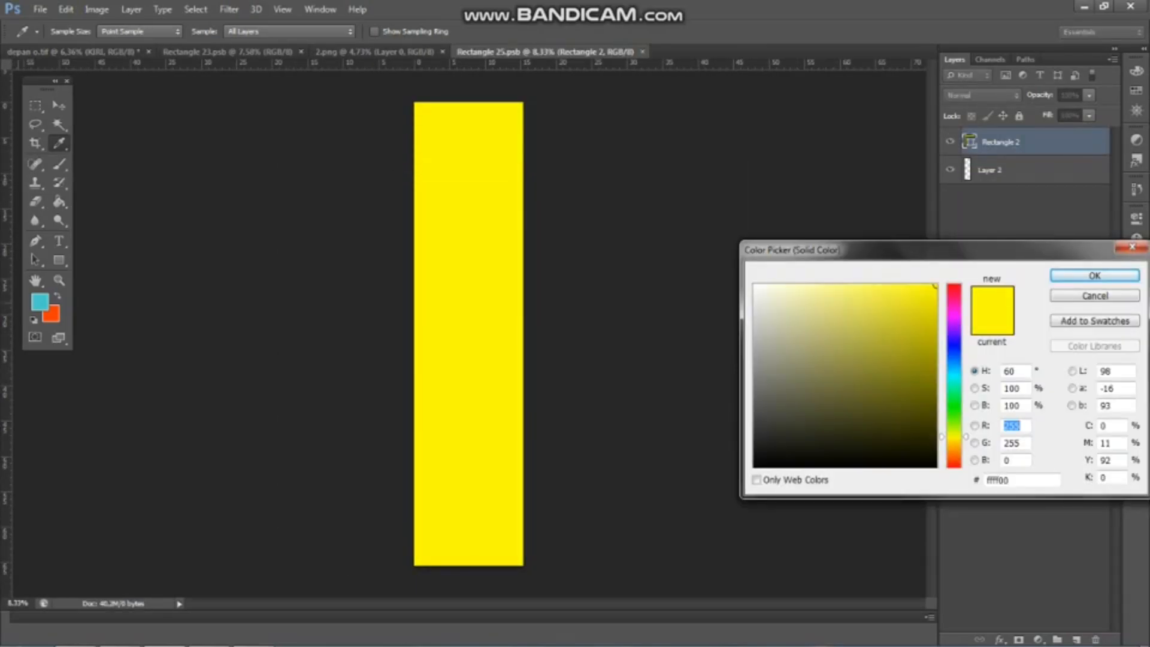
left_click(40, 301)
key("Return")
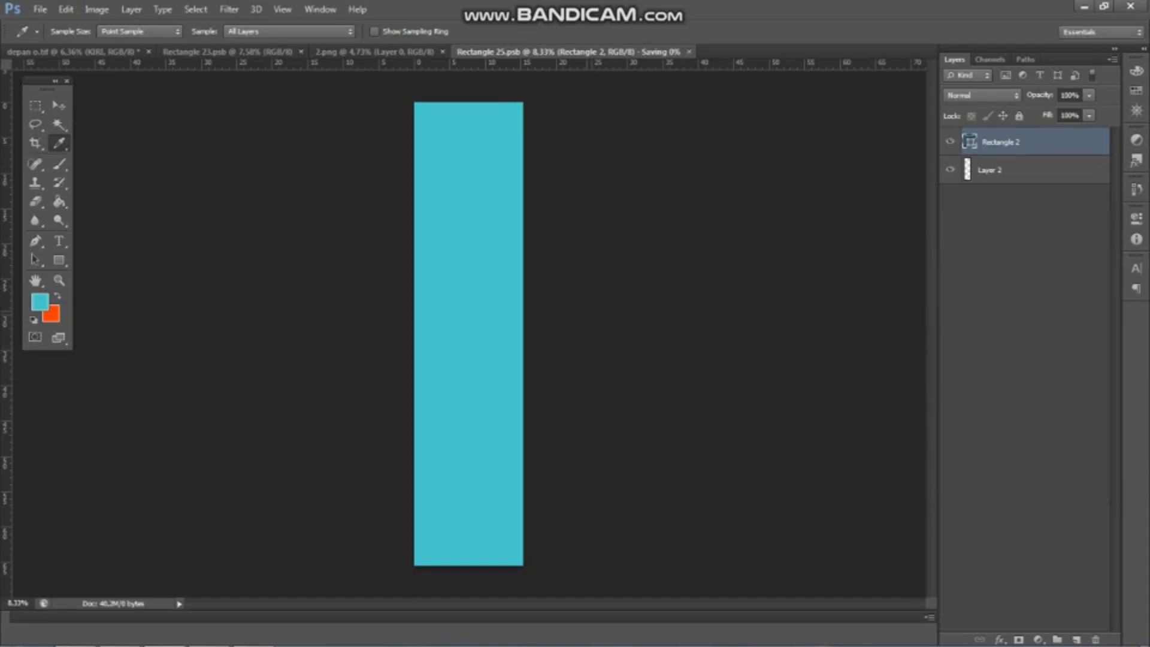
key("ctrl+w")
scroll(468, 333, "down", 1)
scroll(469, 333, "up", 1)
Step: Close 2.png and open the logo image 1.png
left_click(442, 51)
left_click(40, 9)
left_click(52, 39)
double_click(360, 183)
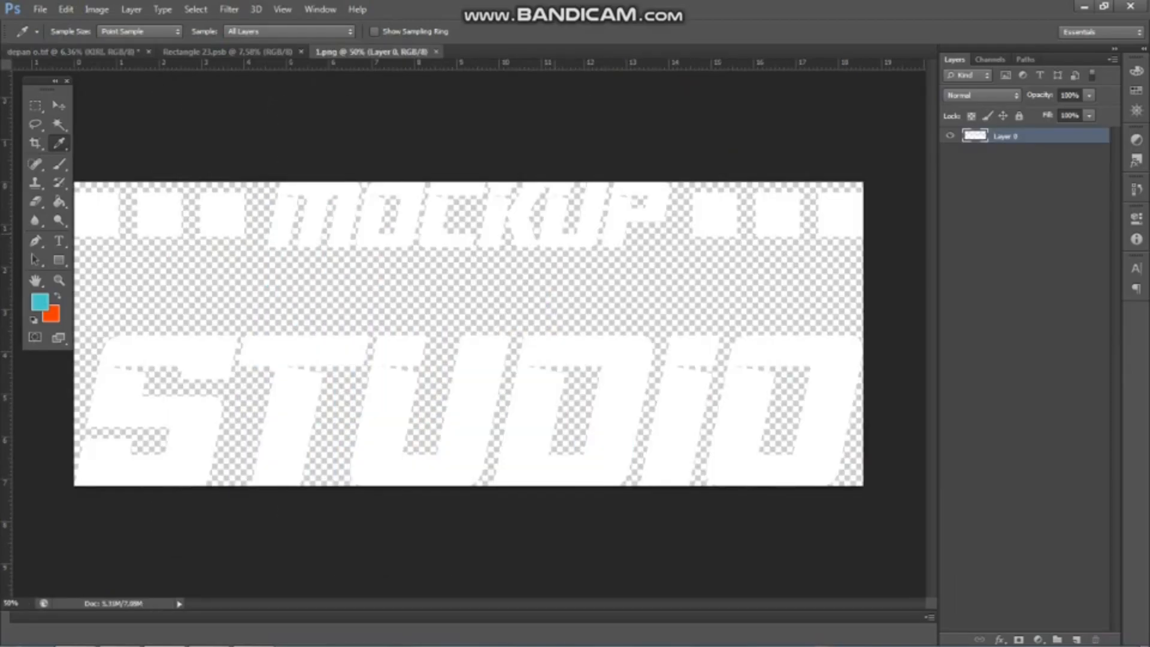
Step: Copy the white MOCKUP STUDIO logo from 1.png into Rectangle 23.psb and place its layer above the jersey artwork
left_click(58, 105)
left_click_drag(192, 204, 465, 183)
scroll(465, 183, "down", 1)
left_click_drag(1018, 169, 1018, 133)
Step: Position the MOCKUP STUDIO logo in the black chest area above the turquoise stripe and apply the transformation
scroll(515, 179, "up", 2)
key("ctrl+t")
scroll(516, 171, "up", 4)
left_click_drag(534, 205, 485, 182)
scroll(488, 192, "down", 1)
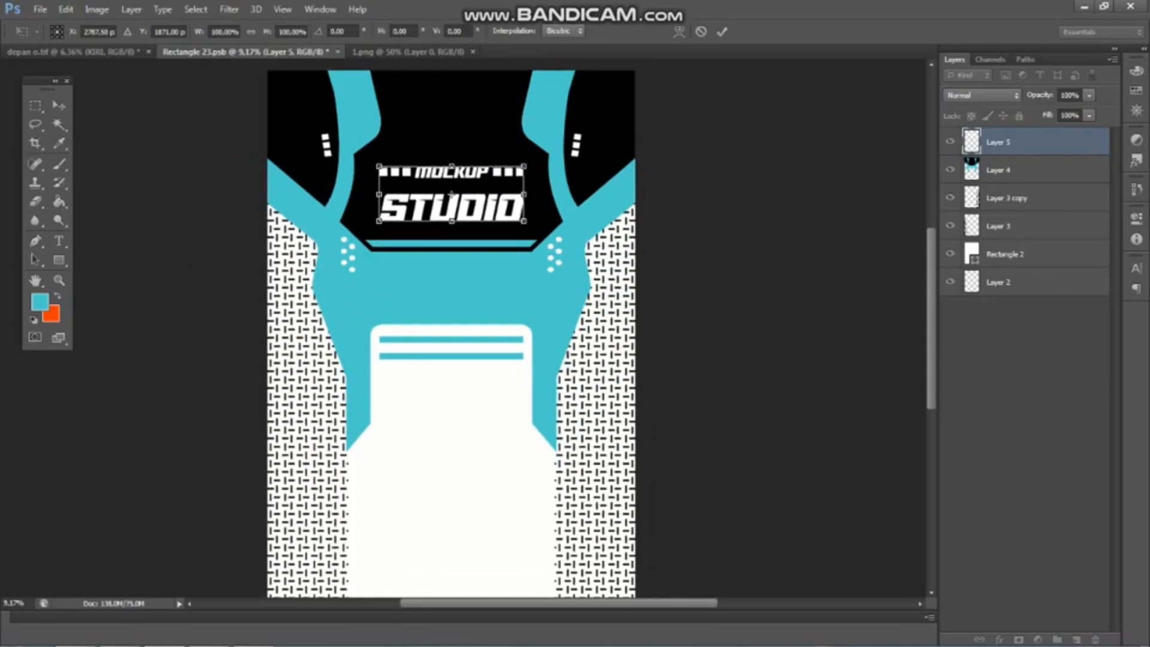
key("v")
key("Return")
Step: Show the rulers and add a vertical and a horizontal guide through the center of the body panel
scroll(488, 192, "down", 1)
left_click(282, 9)
left_click(294, 242)
scroll(521, 377, "down", 1)
left_click_drag(461, 265, 469, 311)
left_click_drag(497, 66, 470, 334)
Step: Nudge the MOCKUP STUDIO logo slightly upward in the chest area, apply the transformation, save Rectangle 23.psb and return to the shirt mockup
scroll(489, 204, "up", 8)
key("ctrl+t")
scroll(446, 197, "up", 2)
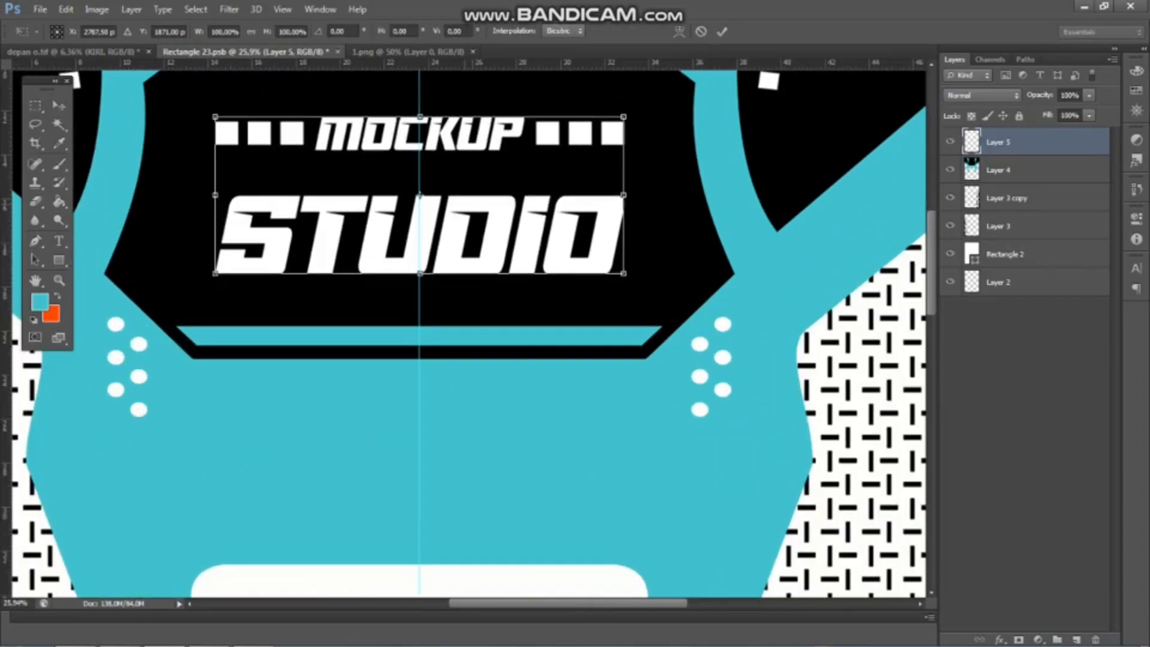
scroll(443, 197, "down", 3)
key("ctrl+s")
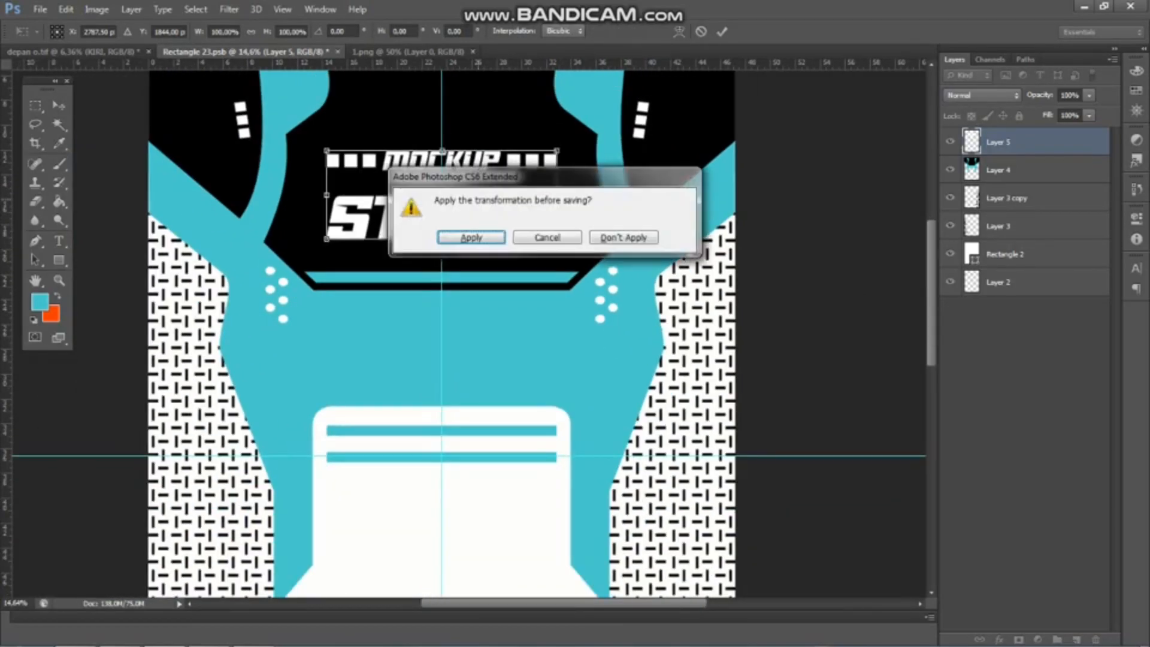
key("Return")
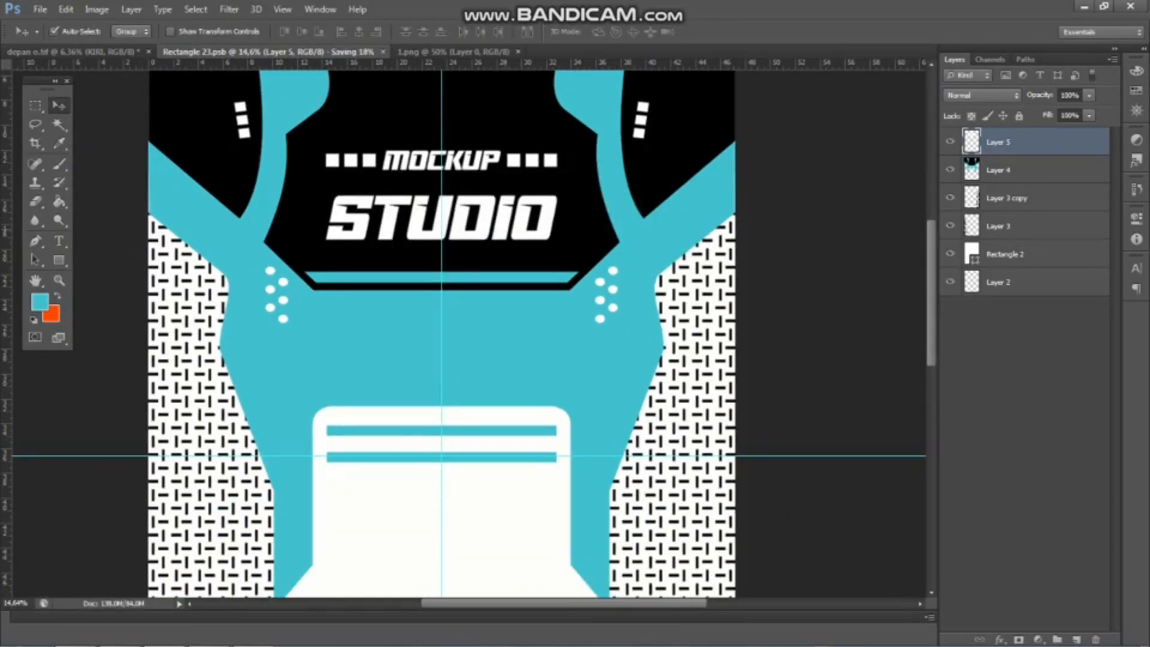
left_click(73, 51)
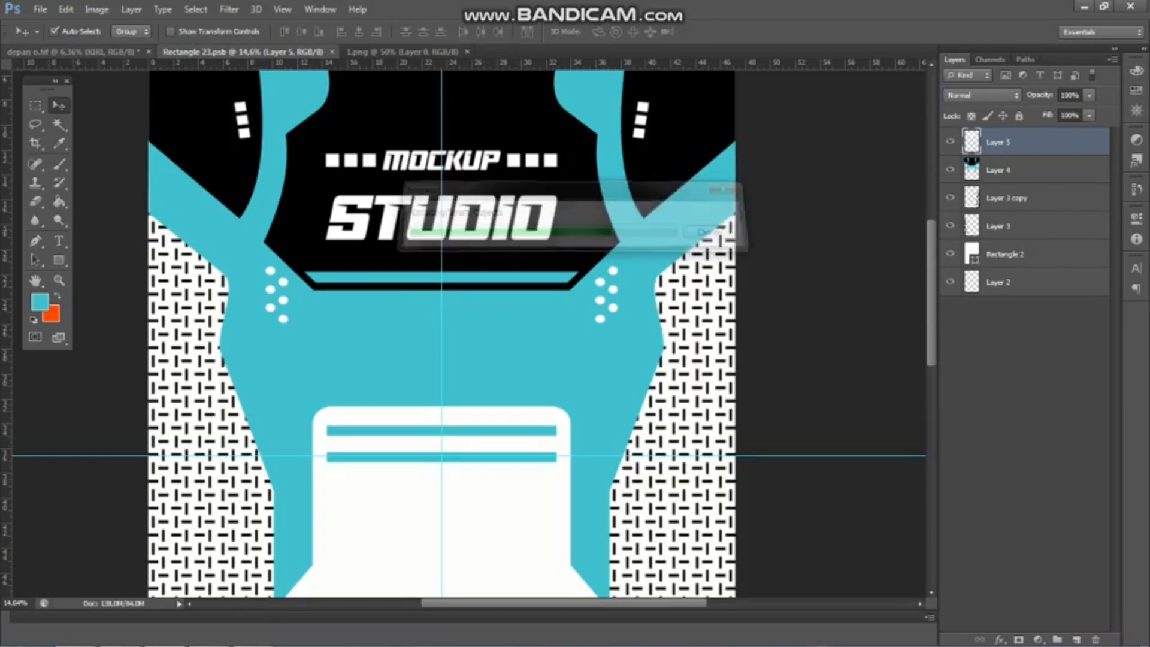
scroll(468, 333, "down", 4)
scroll(468, 334, "up", 6)
scroll(468, 333, "up", 2)
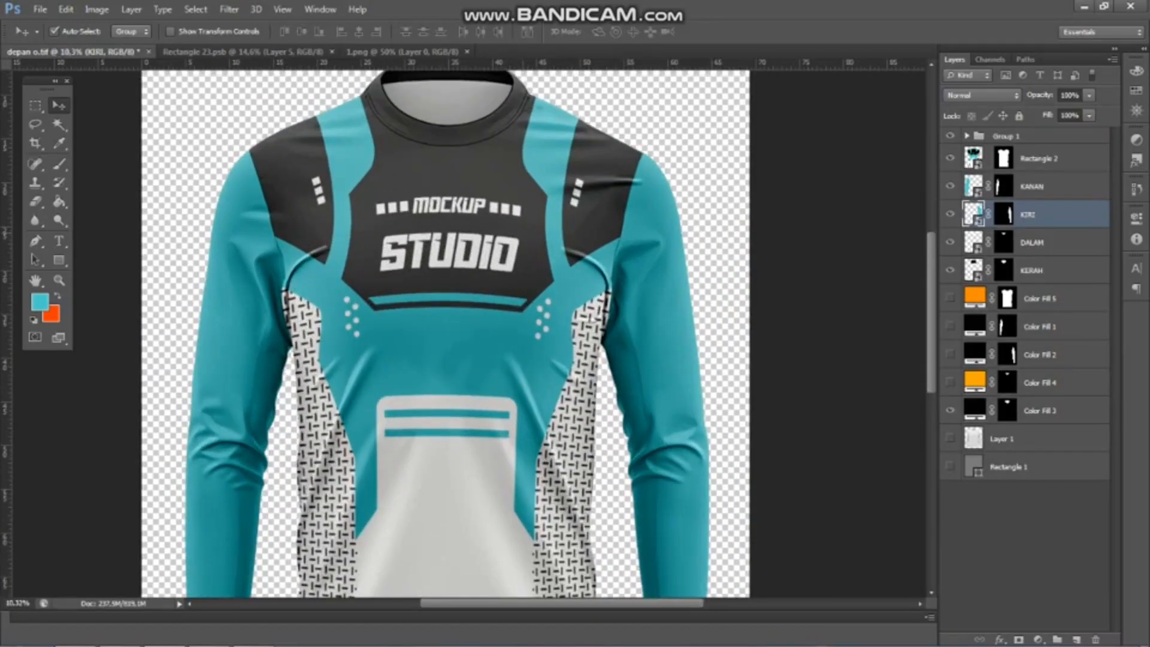
Step: Warp the Rectangle 2 body layer by pulling both chest-side edges outward near the armpits, and apply the warp
scroll(468, 334, "down", 3)
left_click(988, 158)
left_click(973, 158)
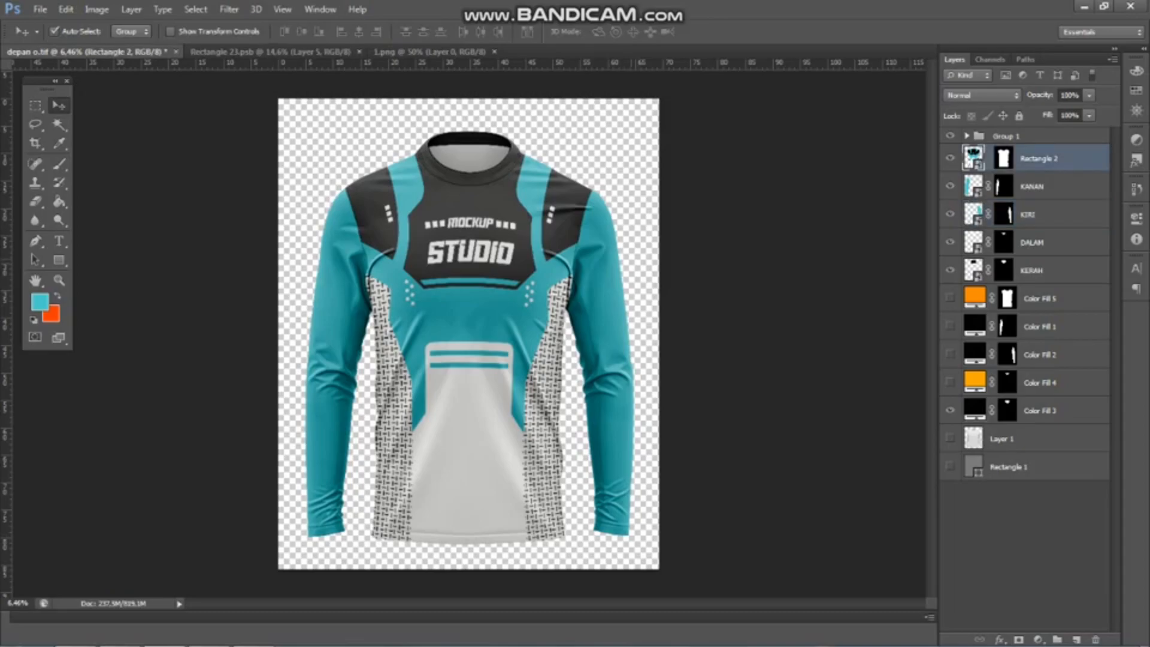
key("ctrl+t")
scroll(446, 284, "up", 4)
left_click(671, 31)
left_click_drag(327, 323, 299, 319)
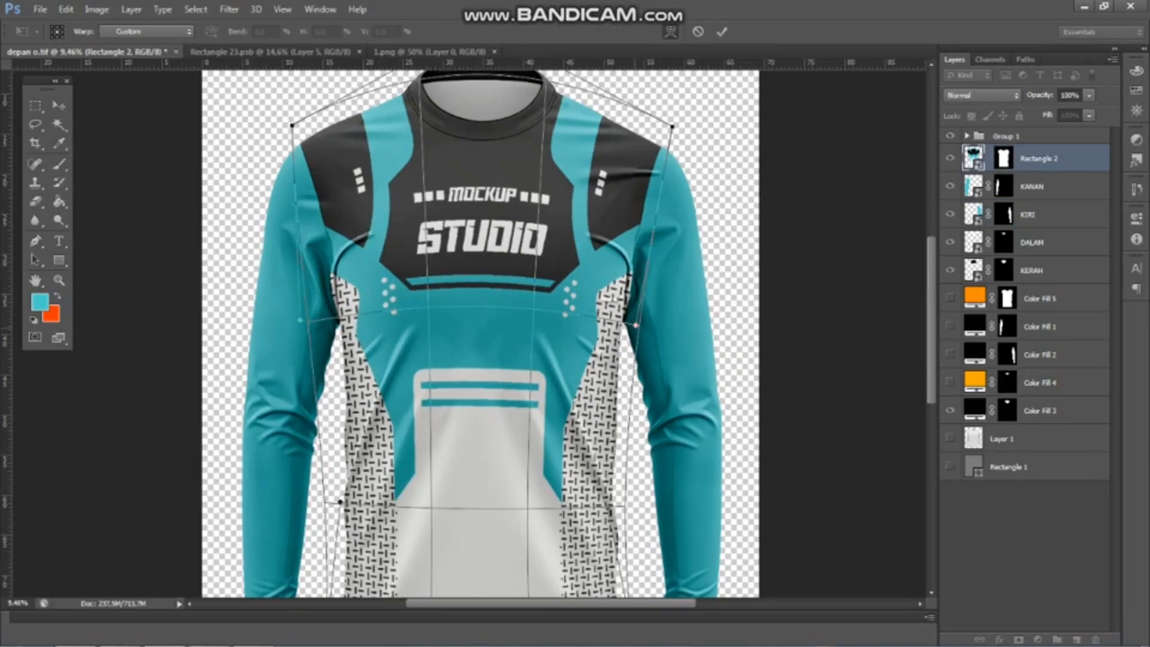
left_click_drag(636, 325, 656, 323)
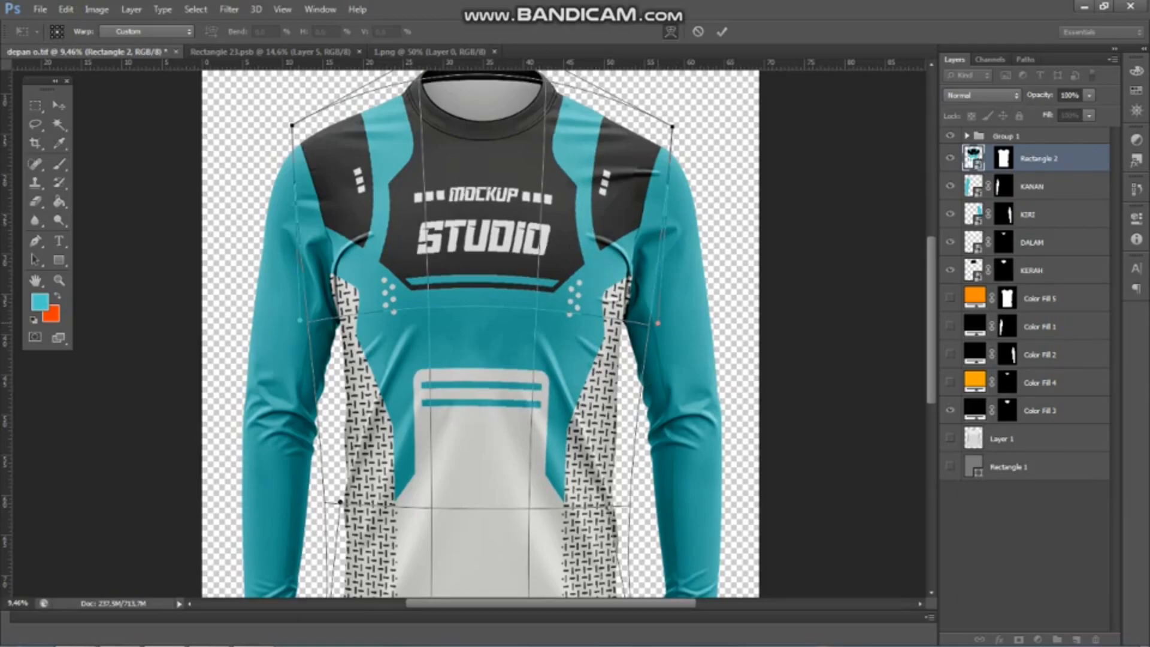
scroll(526, 186, "up", 1)
left_click_drag(479, 323, 478, 324)
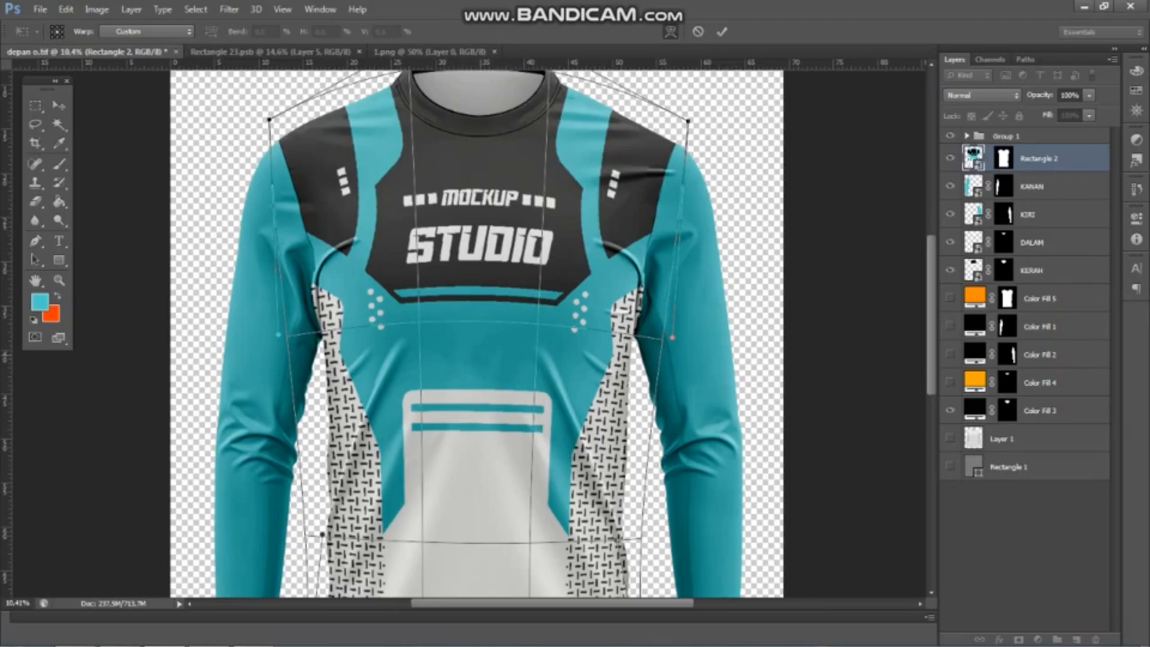
scroll(450, 242, "down", 4)
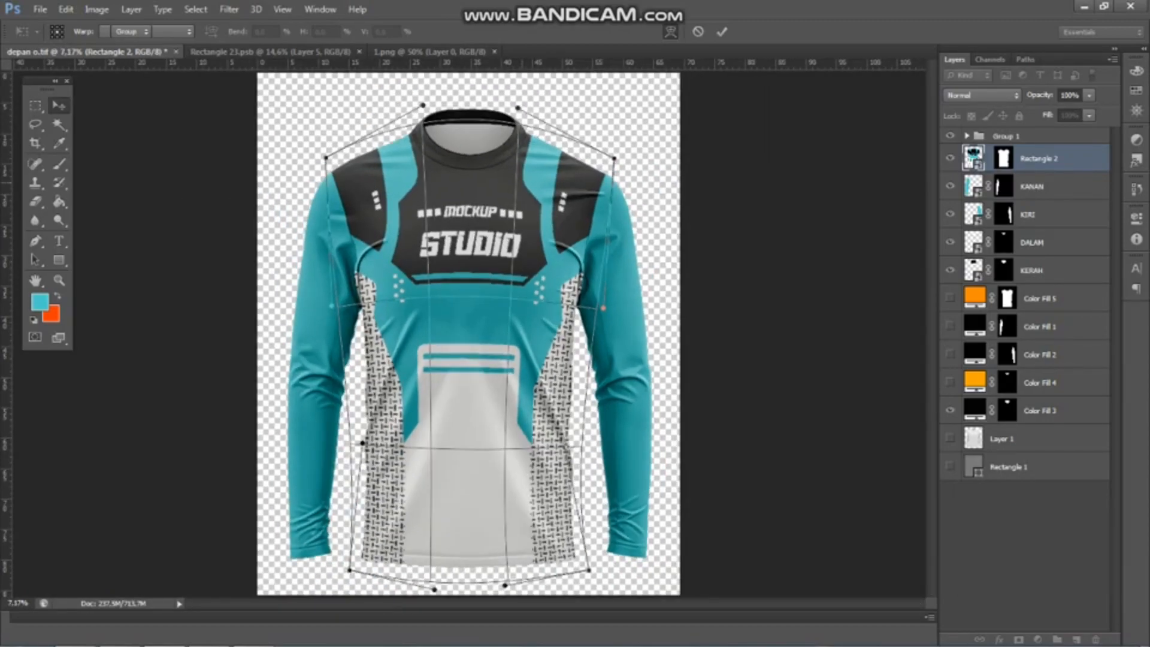
key("Return")
Step: Show the grey Rectangle 1 background layer behind the shirt
scroll(470, 213, "up", 5)
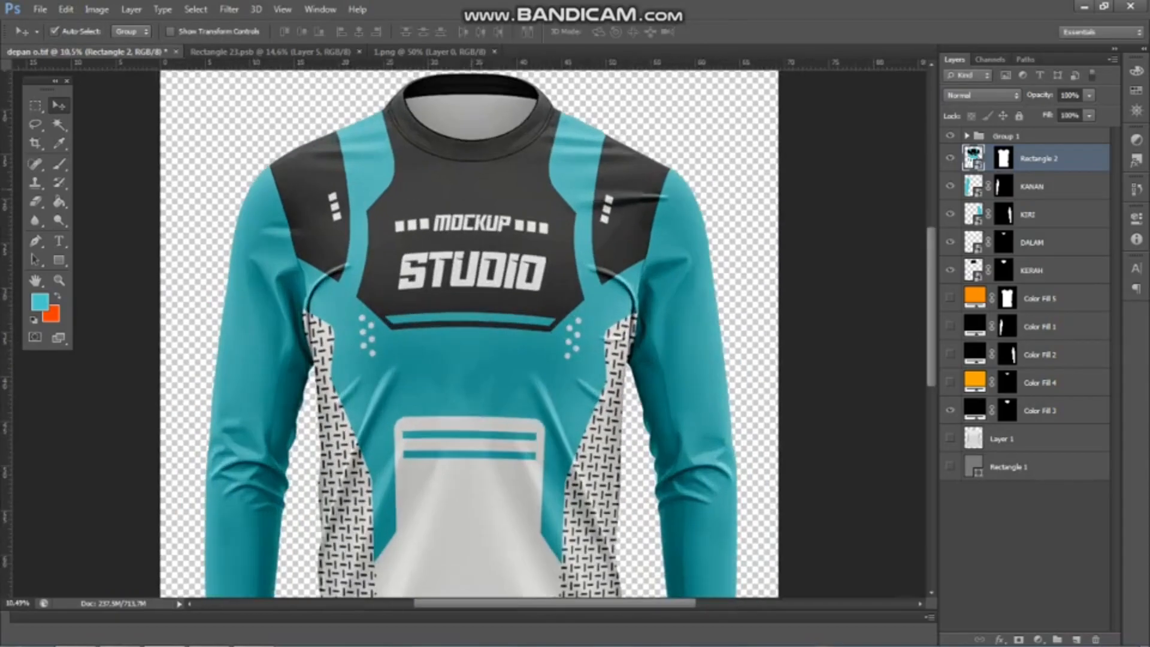
scroll(470, 213, "down", 6)
scroll(471, 213, "up", 1)
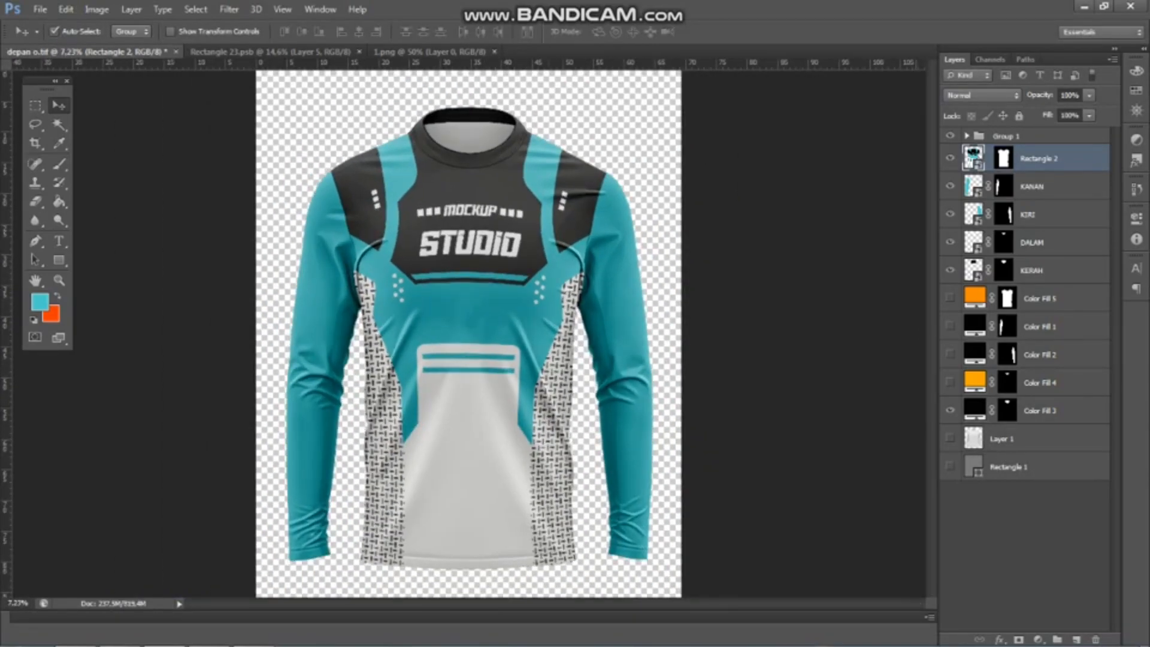
scroll(472, 327, "down", 1)
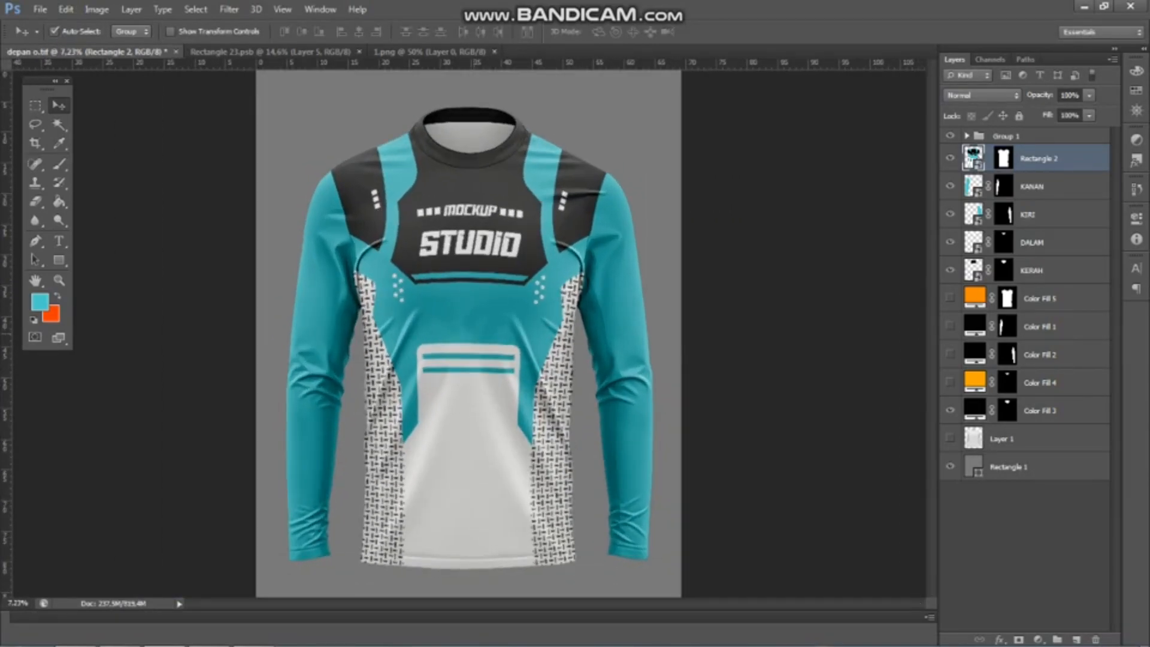
scroll(322, 326, "up", 3)
scroll(321, 327, "down", 2)
Step: Select the KANAN sleeve layer and close 1.png and Rectangle 23.psb
left_click(321, 327)
left_click(427, 52)
key("ctrl+shift+Tab")
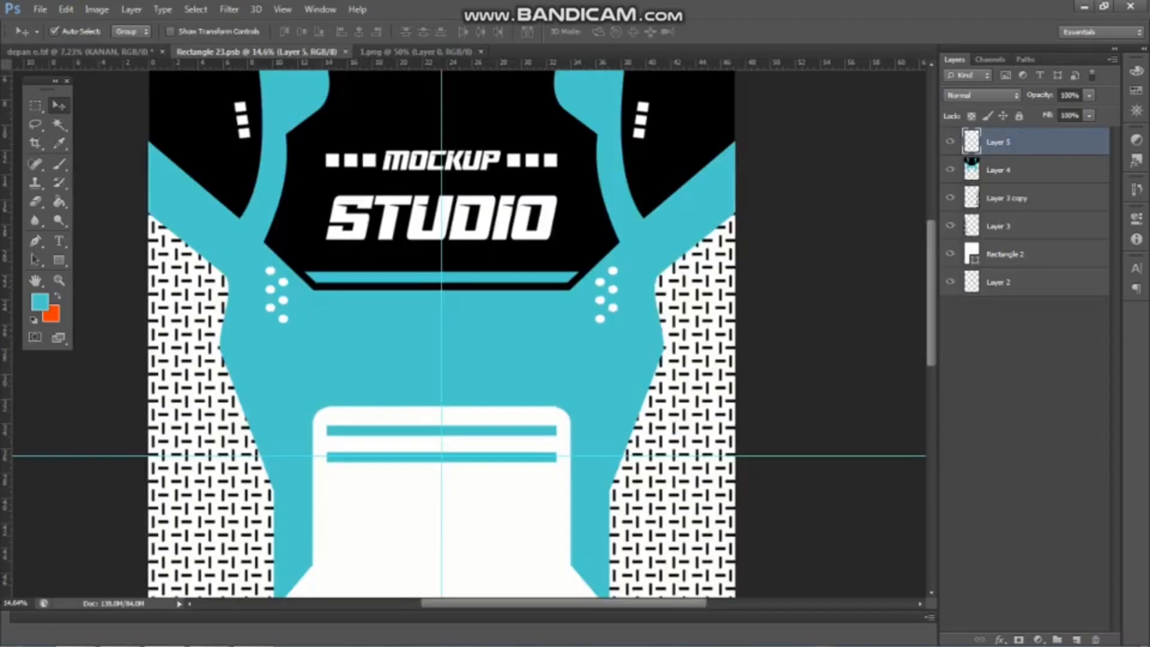
key("ctrl+w")
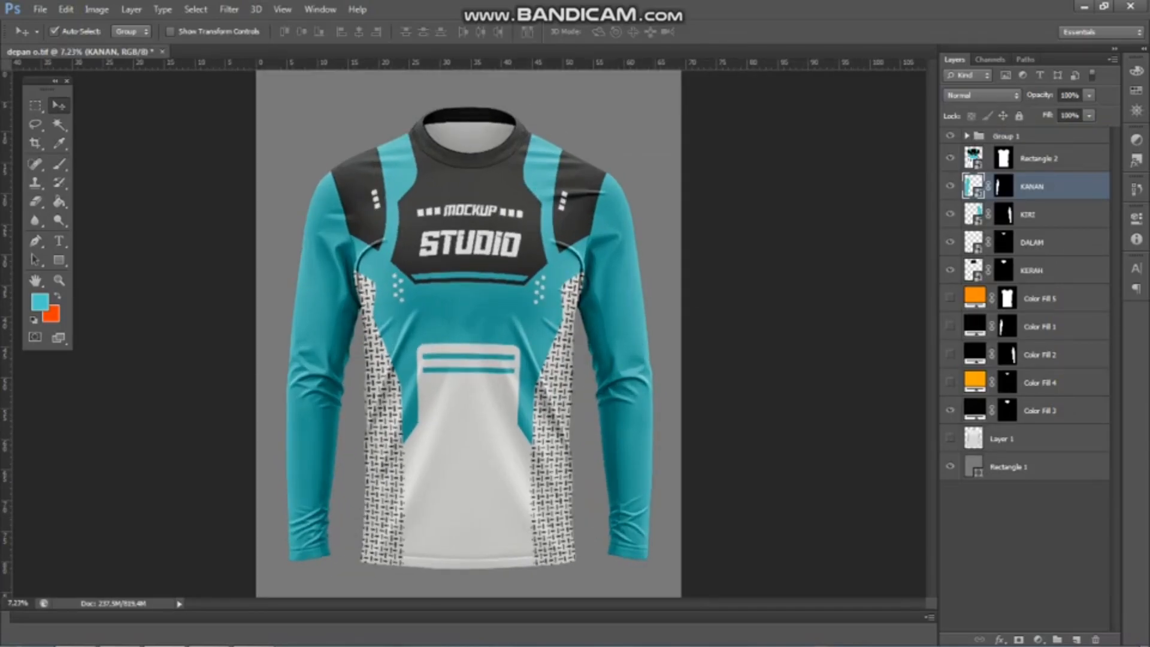
Step: Open the KANAN smart object, then open 4.png and copy its black sleeve artwork into Rectangle 2 copy2.psb
double_click(973, 186)
key("Return")
left_click(39, 9)
left_click(55, 38)
double_click(579, 179)
left_click_drag(497, 209, 456, 198)
Step: Scale the sleeve artwork to 91.60% width and 113.04% height, save the smart object and check the sleeve on the mockup
scroll(473, 145, "down", 2)
key("ctrl+t")
left_click_drag(412, 480, 413, 524)
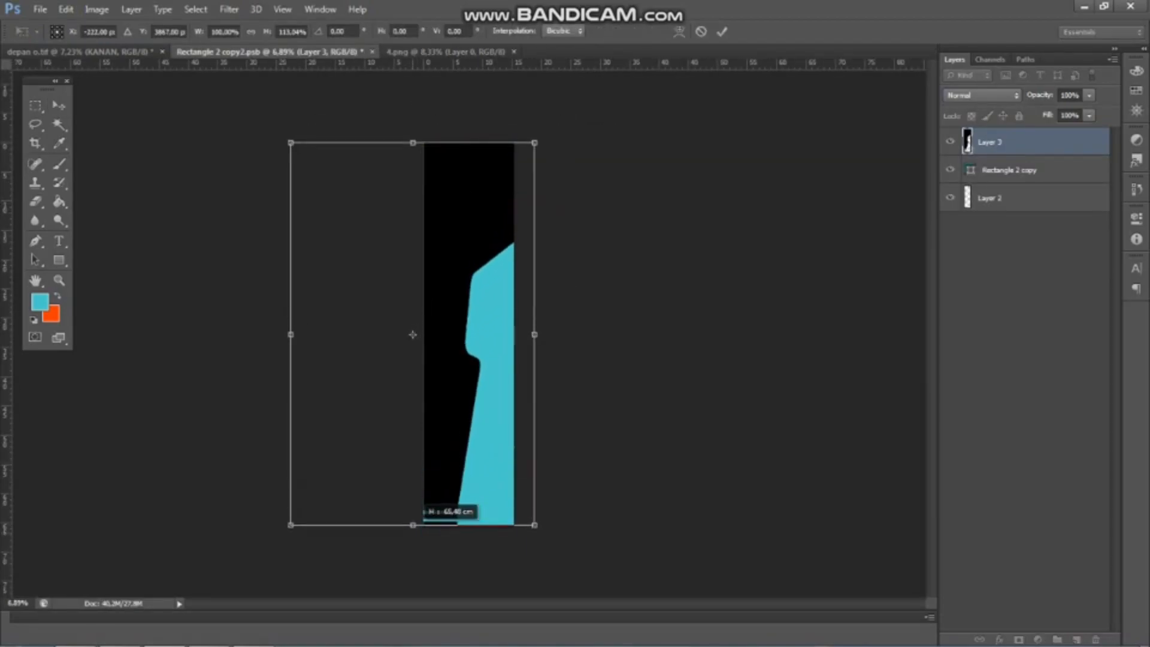
left_click_drag(534, 335, 513, 334)
key("ctrl+s")
key("Return")
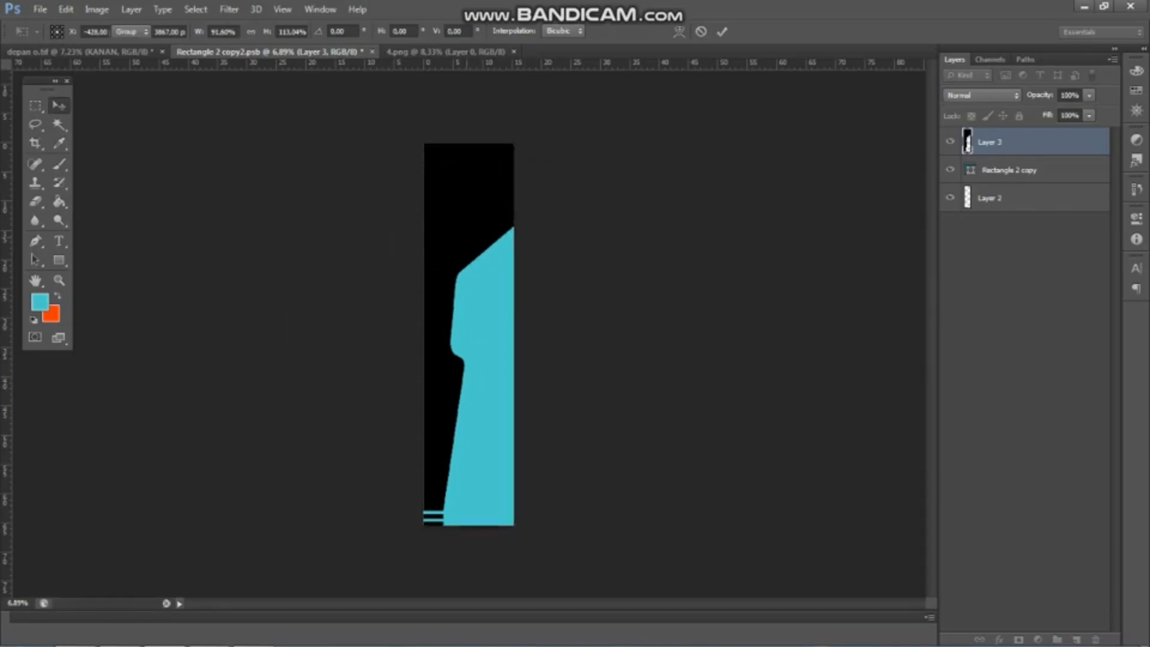
left_click(80, 52)
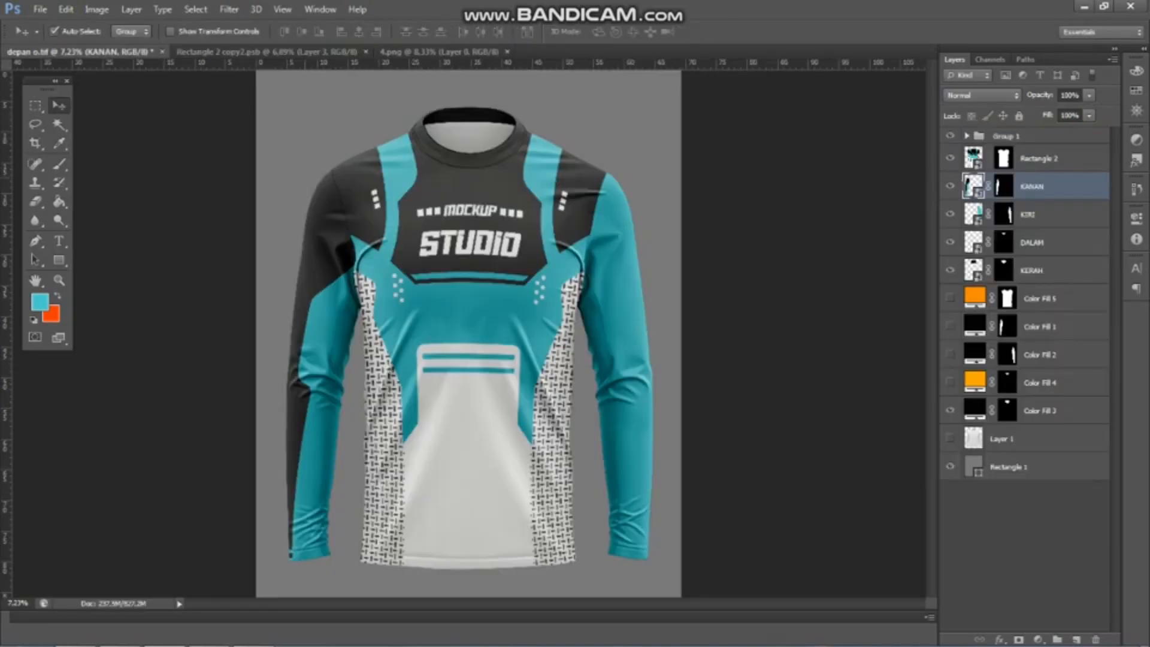
scroll(323, 240, "up", 3)
scroll(323, 240, "down", 3)
scroll(323, 239, "up", 1)
Step: Compare with 4.png, then narrow the sleeve artwork from its outer side, stretch it upward and save Rectangle 2 copy2.psb
left_click(439, 52)
scroll(469, 333, "down", 3)
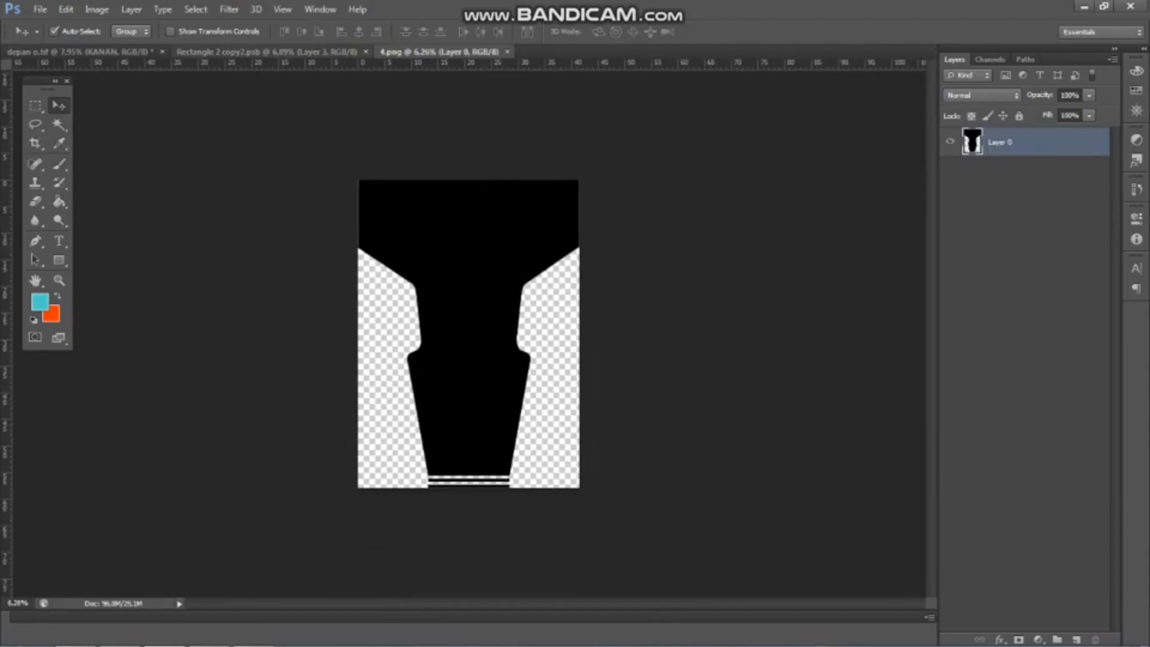
left_click(266, 52)
key("ctrl+t")
left_click_drag(290, 335, 315, 334)
left_click_drag(415, 143, 415, 114)
key("ctrl+s")
key("Return")
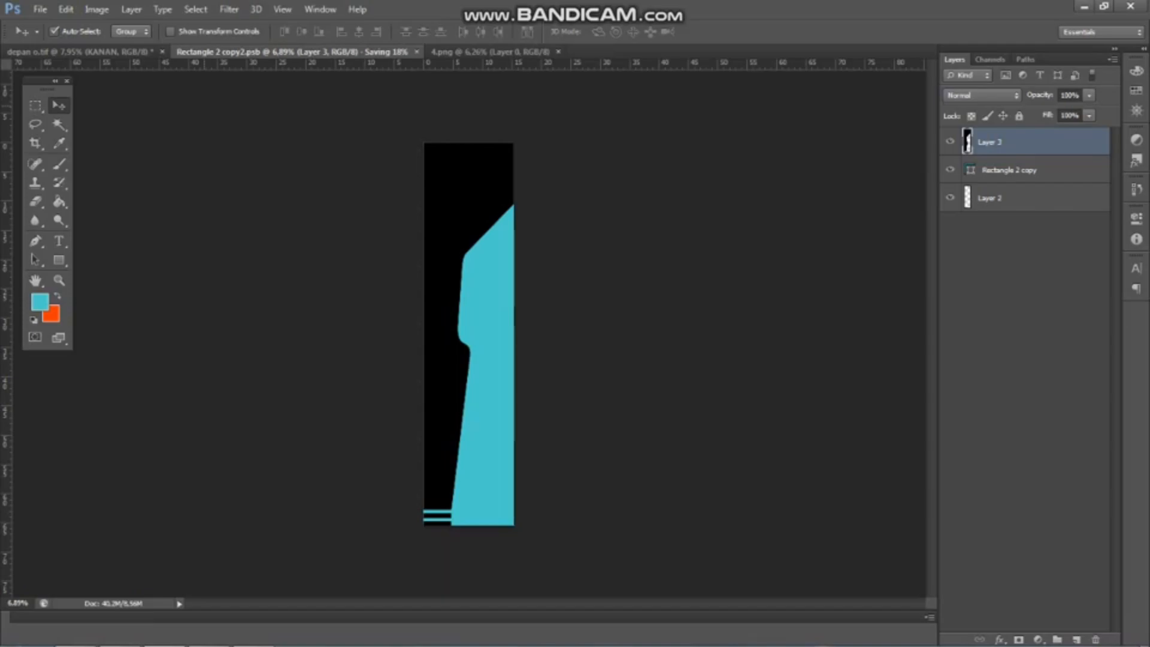
key("ctrl+shift+Tab")
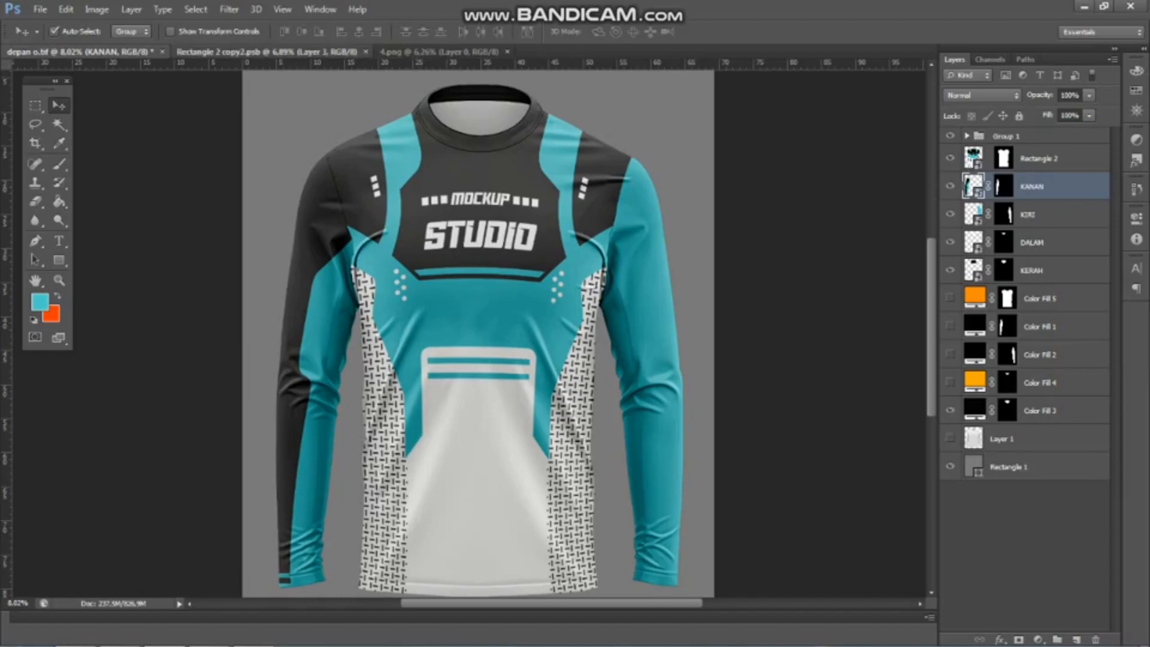
Step: Stretch the top edge of the sleeve artwork further upward, save the smart object and check the armpit join on the mockup
key("ctrl+Tab")
key("ctrl+t")
scroll(469, 334, "down", 1)
left_click_drag(419, 134, 419, 120)
key("ctrl+s")
key("Return")
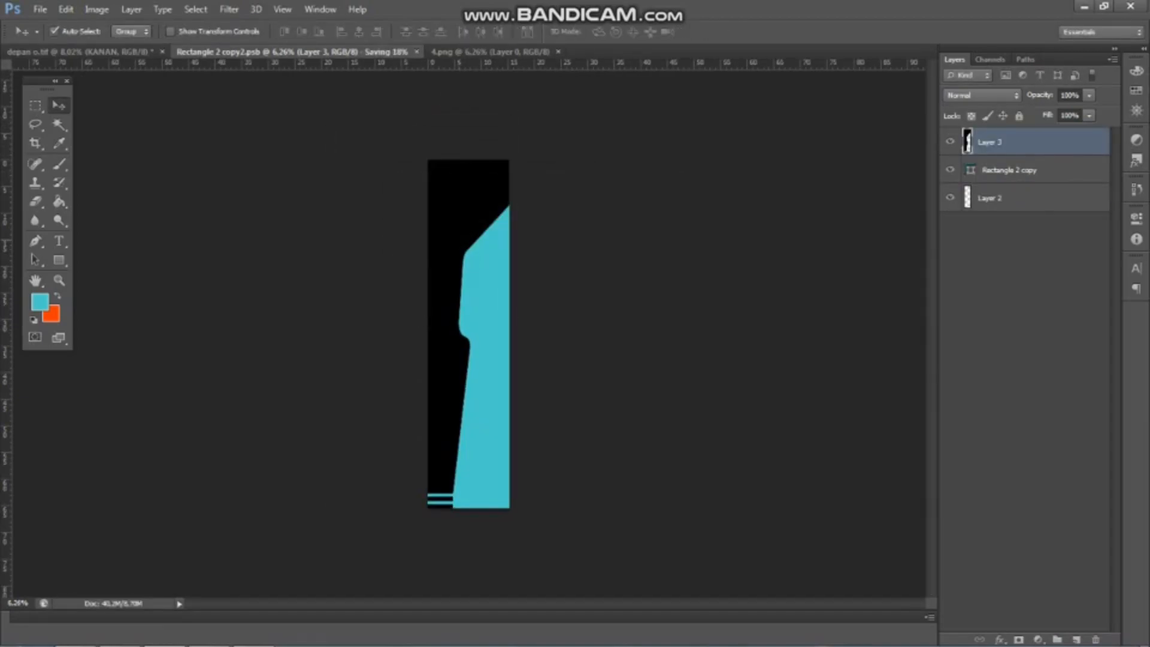
key("ctrl+shift+Tab")
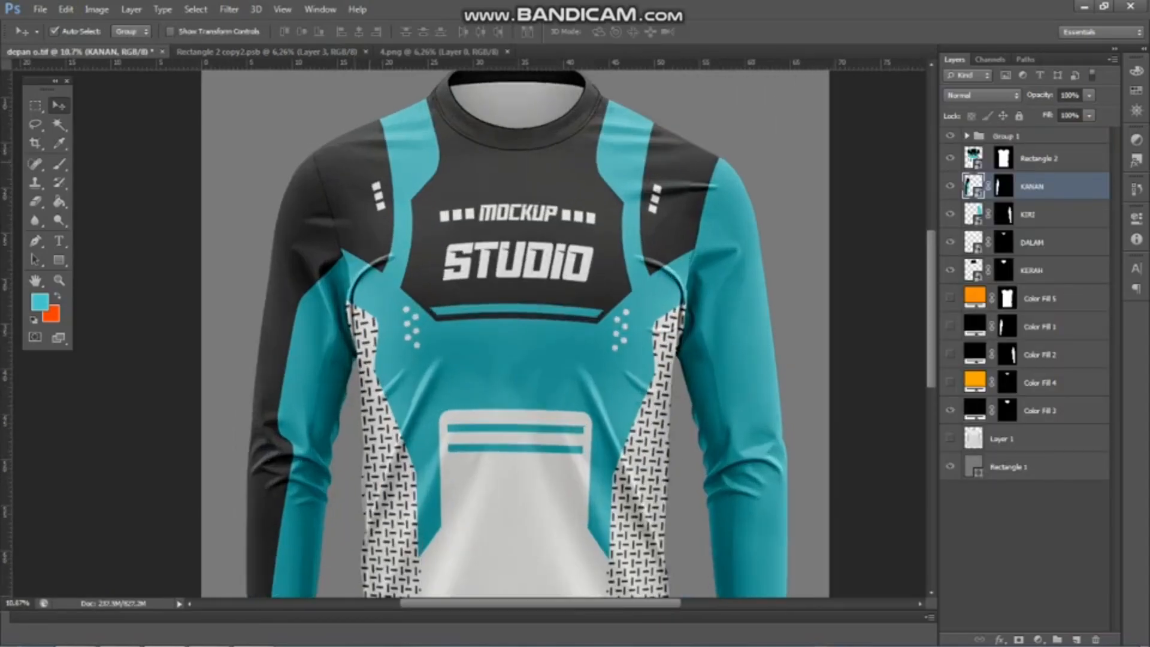
scroll(468, 334, "up", 1)
Step: Scale the sleeve artwork's height to 101.49% from its top edge, save it and inspect the sleeve seam on the shirt
key("ctrl+Tab")
key("ctrl+t")
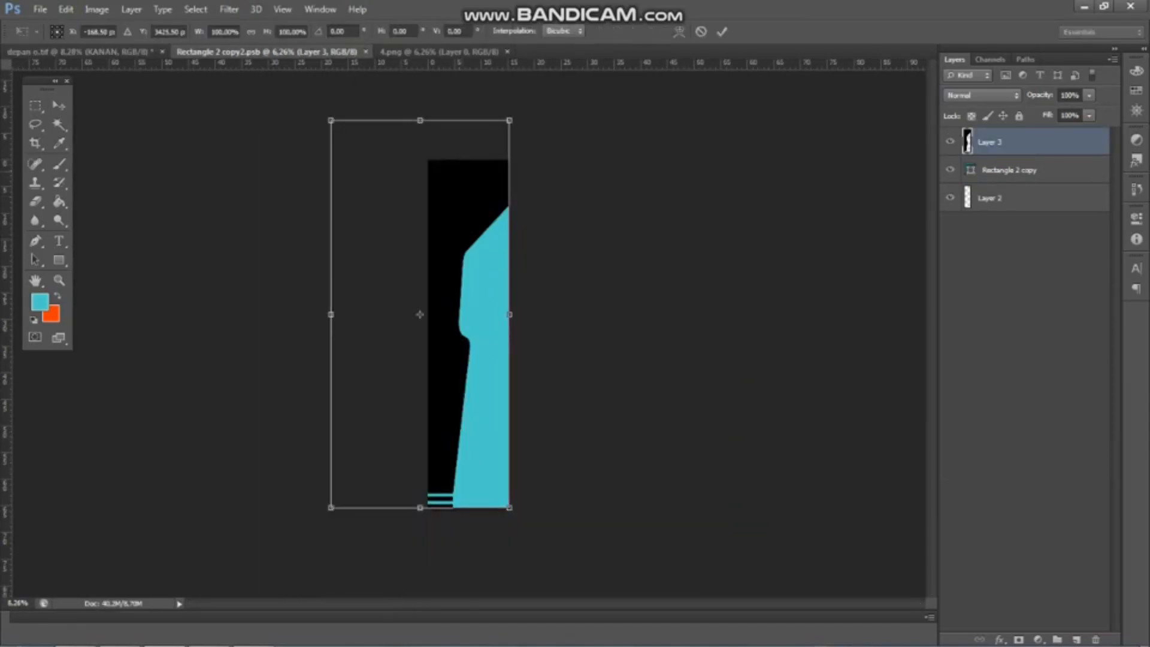
left_click_drag(420, 121, 419, 114)
key("ctrl+s")
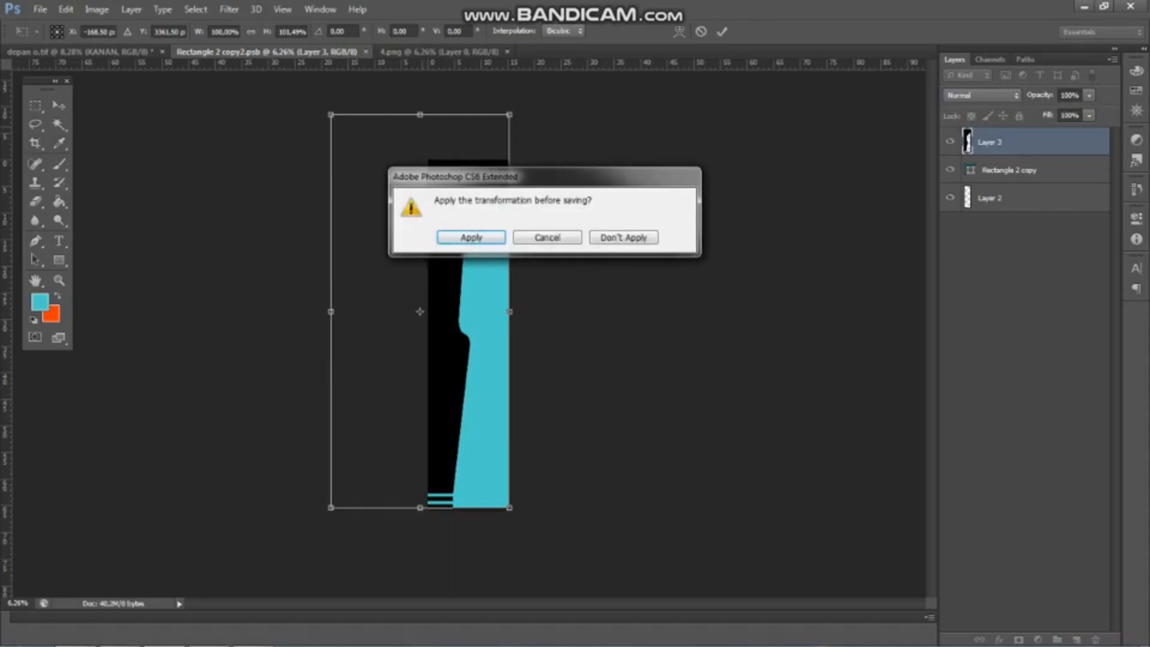
key("Return")
key("ctrl+shift+Tab")
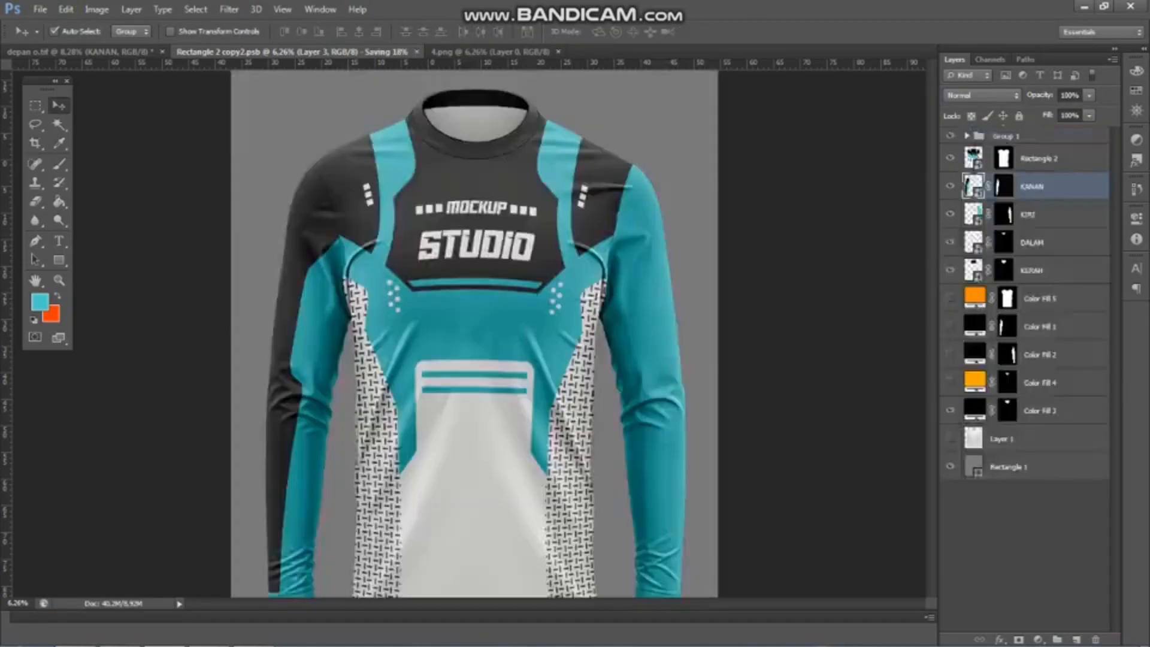
scroll(323, 242, "up", 4)
scroll(323, 242, "down", 3)
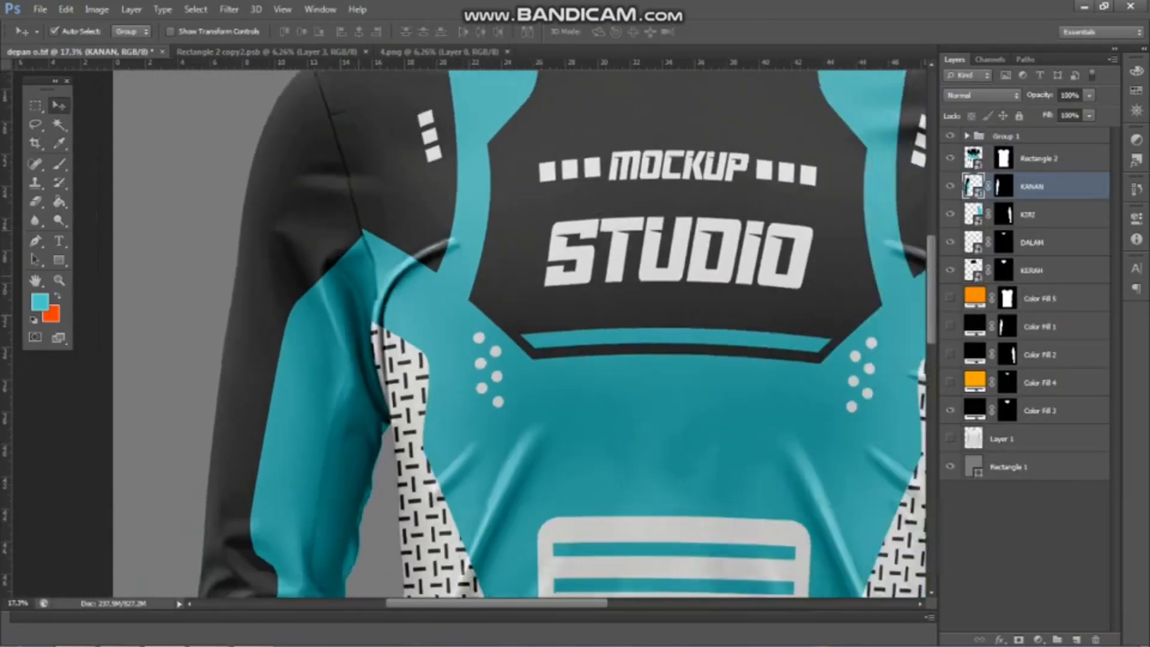
Step: Scale the sleeve artwork's height to 101.33% from its top edge, save it and return to the mockup
key("ctrl+Tab")
key("ctrl+t")
scroll(468, 332, "up", 1)
left_click_drag(418, 92, 417, 87)
key("ctrl+s")
key("Return")
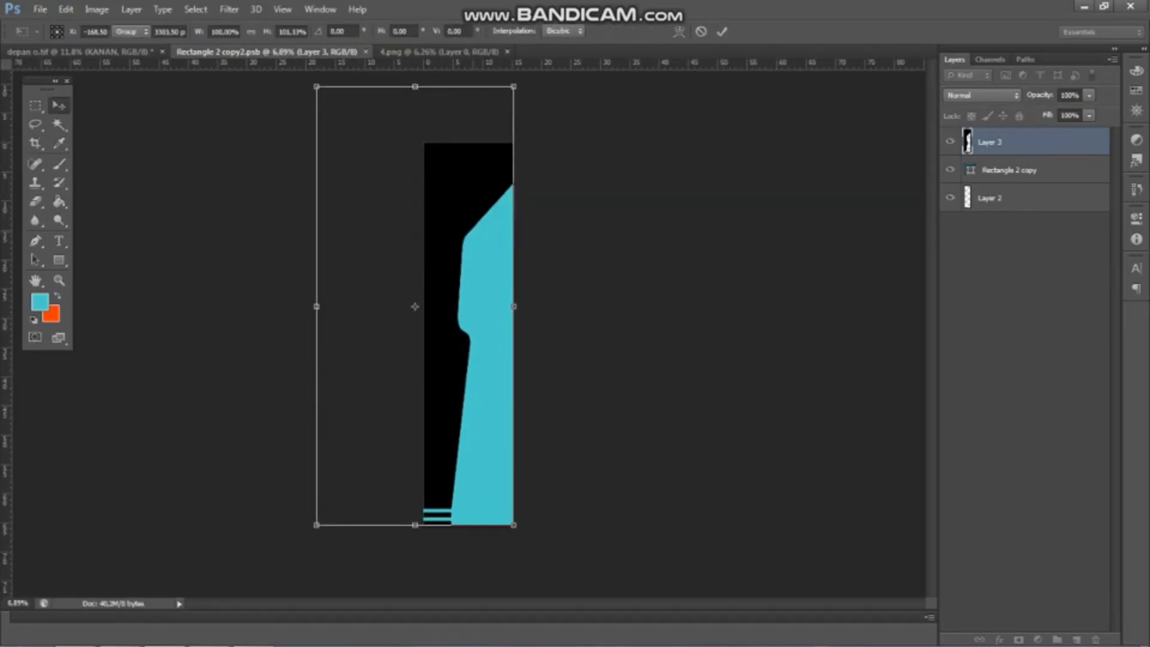
key("ctrl+Tab")
scroll(469, 334, "down", 2)
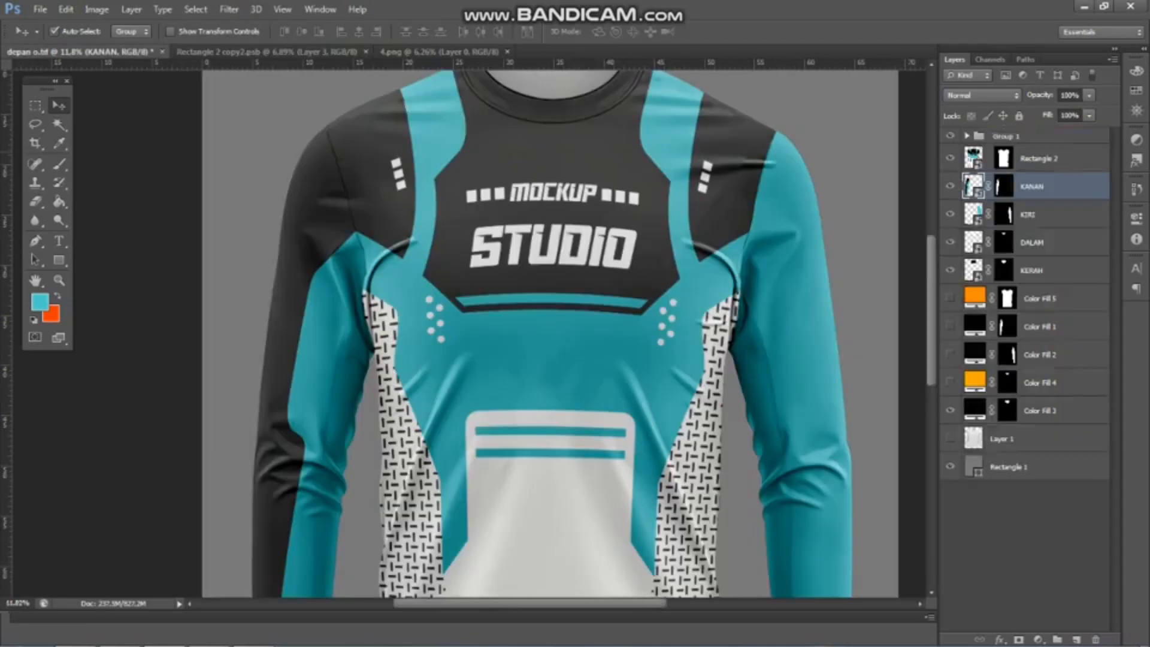
scroll(468, 333, "up", 2)
Step: Close 4.png and save Rectangle 2 copy2.psb again with the sleeve artwork unchanged
left_click(439, 51)
left_click(507, 52)
scroll(468, 333, "down", 1)
scroll(468, 333, "up", 1)
scroll(468, 333, "down", 1)
key("ctrl+Tab")
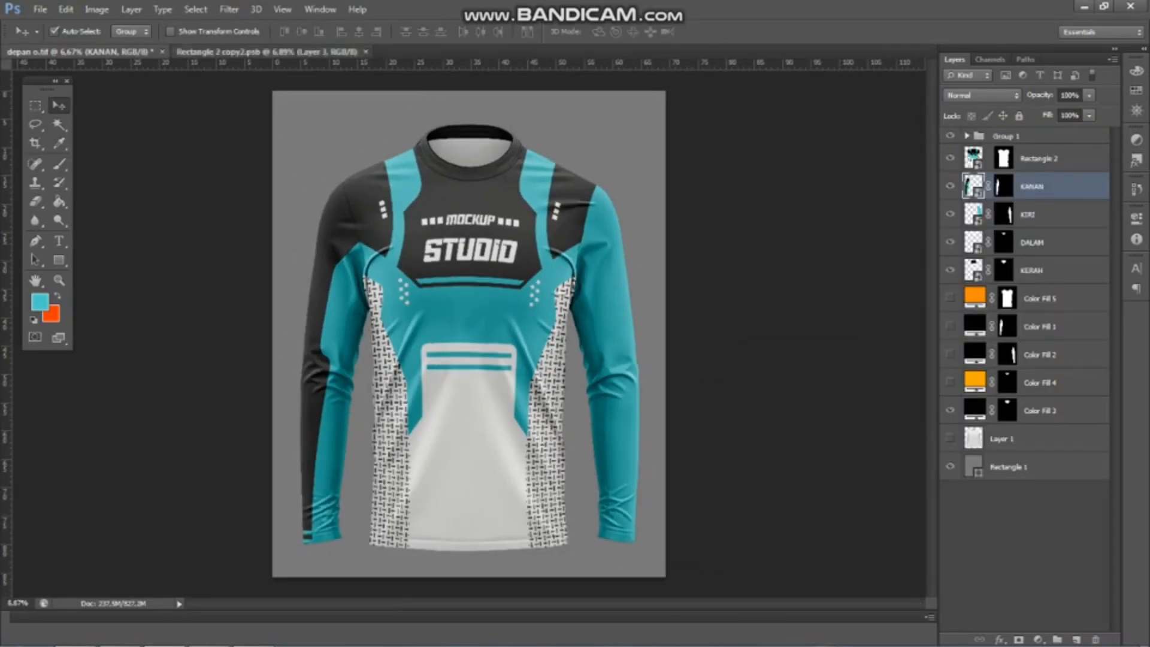
key("ctrl+t")
scroll(468, 337, "up", 1)
key("Return")
scroll(469, 334, "down", 1)
key("ctrl+s")
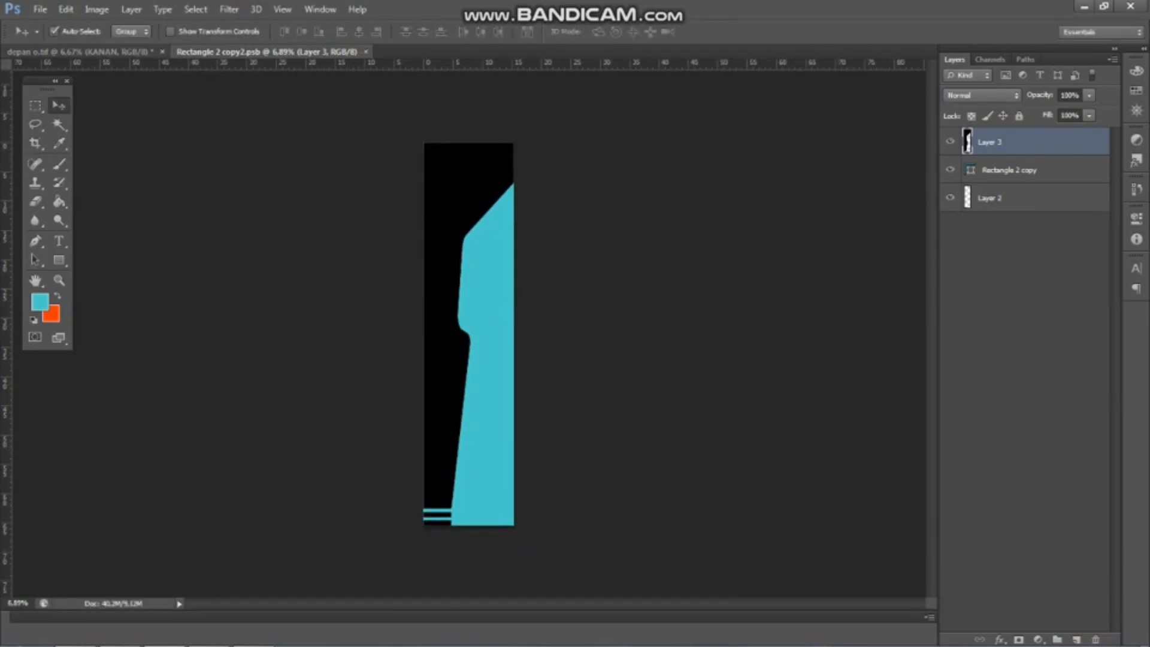
Step: Open the KIRI smart object and copy the sleeve artwork from Rectangle 2 copy2.psb into Rectangle 25.psb
key("ctrl+Tab")
scroll(469, 333, "down", 1)
scroll(468, 333, "up", 1)
double_click(973, 213)
key("Return")
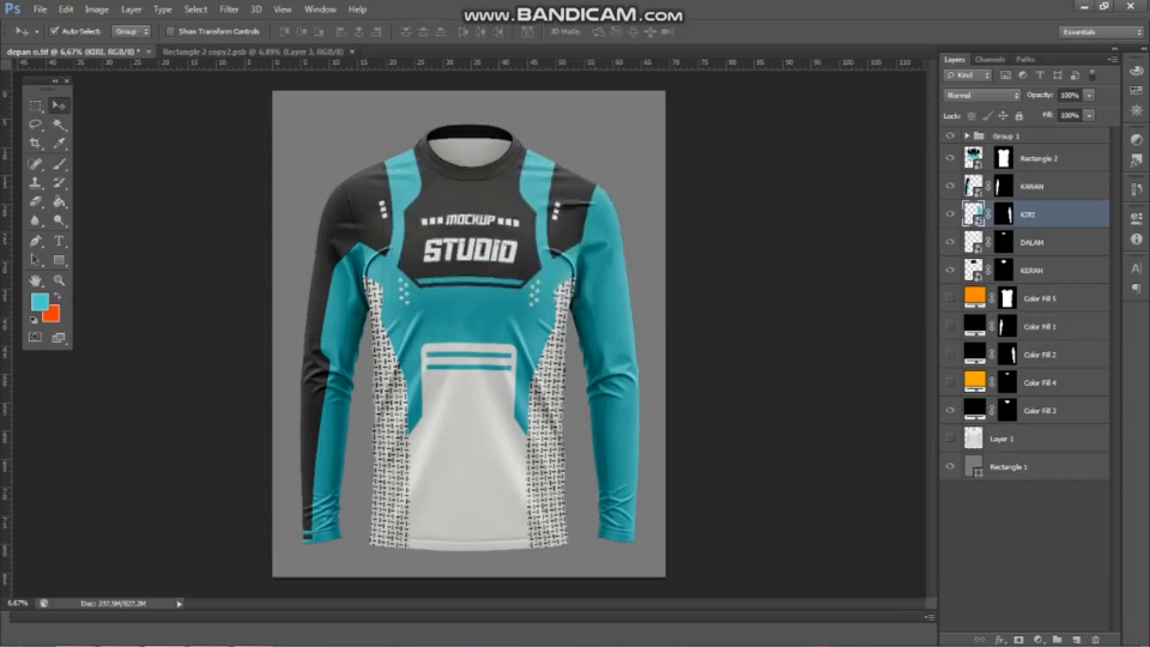
left_click(257, 51)
left_click_drag(425, 395, 461, 239)
key("ctrl+Tab")
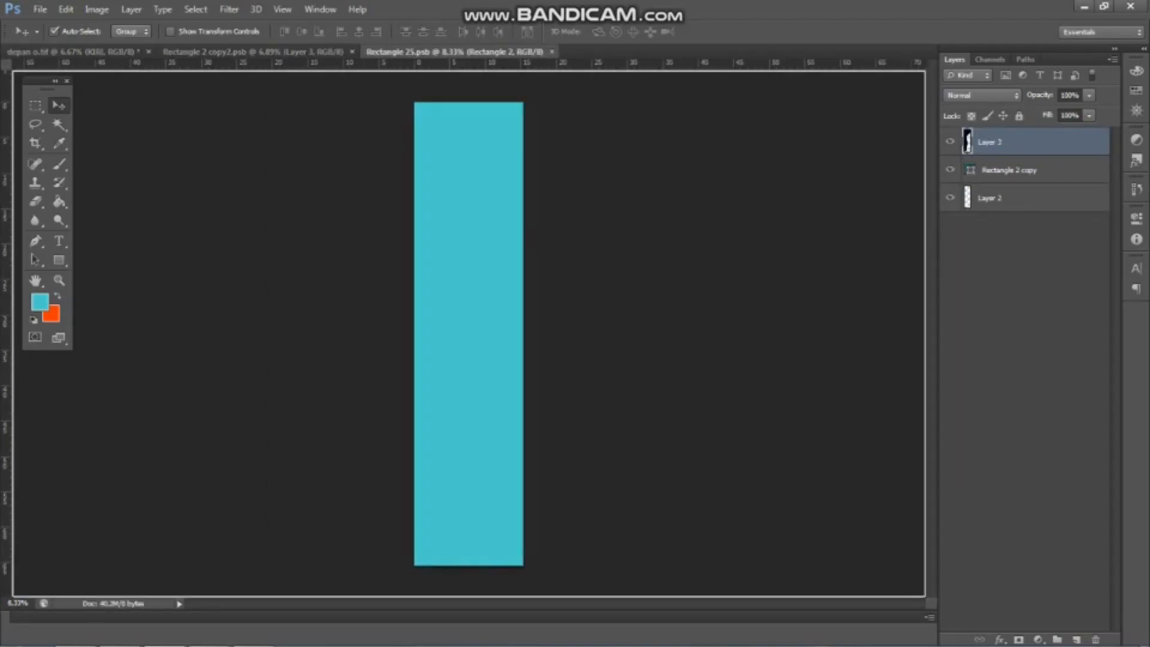
Step: Flip the copied sleeve artwork horizontally in Rectangle 25.psb
key("ctrl+t")
right_click(474, 251)
left_click(524, 466)
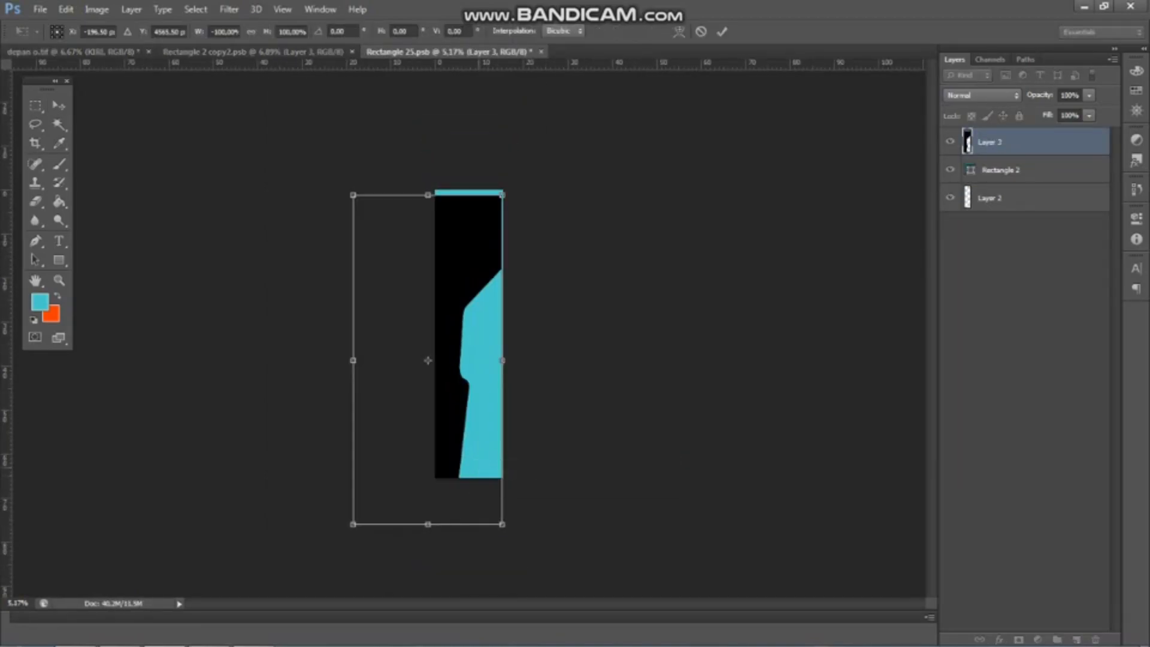
right_click(465, 264)
left_click(525, 483)
Step: Move the artwork to mirror the other sleeve, with turquoise along the panel's left edge and black along its right, and save Rectangle 25.psb
left_click_drag(464, 267, 627, 231)
left_click_drag(587, 415, 507, 373)
key("ctrl+s")
key("Return")
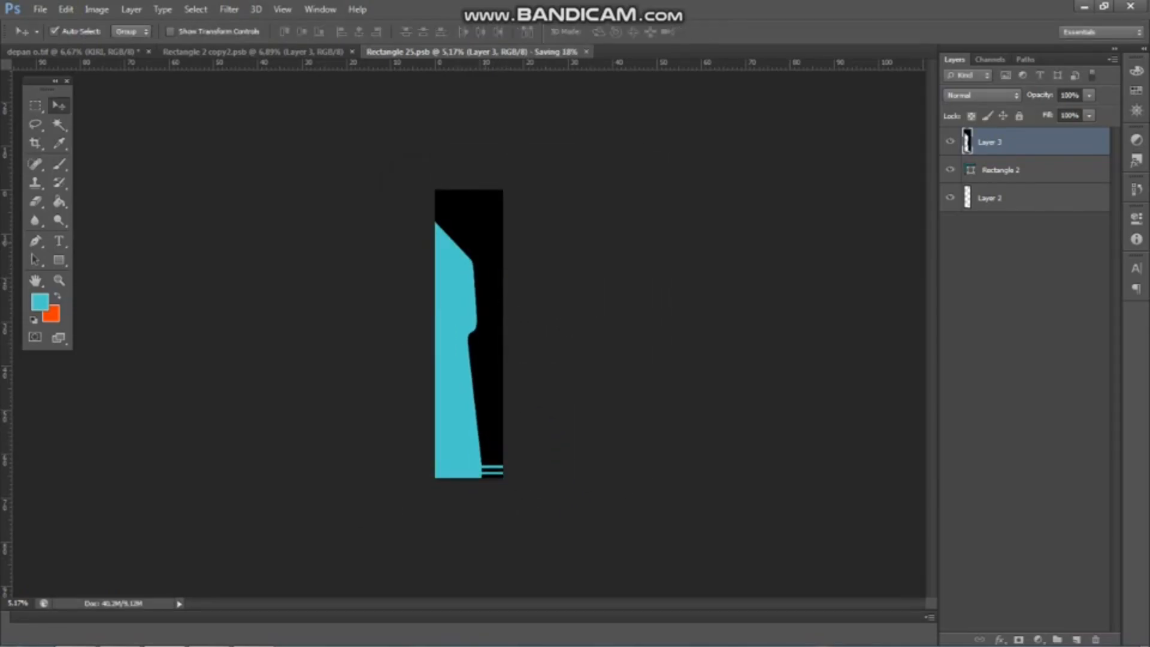
Step: Recolor the Rectangle 1 background in depan o.tif light gray, with a red value of 177
left_click(257, 51)
left_click(77, 51)
scroll(476, 173, "up", 4)
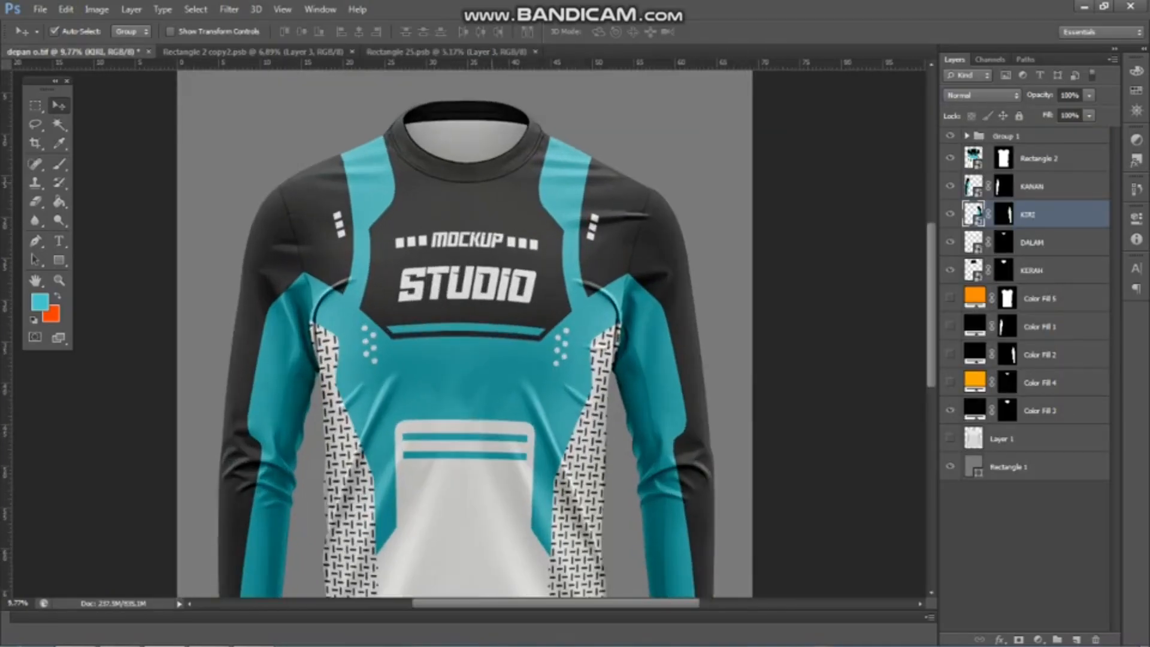
scroll(469, 327, "down", 5)
scroll(469, 327, "up", 4)
scroll(469, 327, "down", 4)
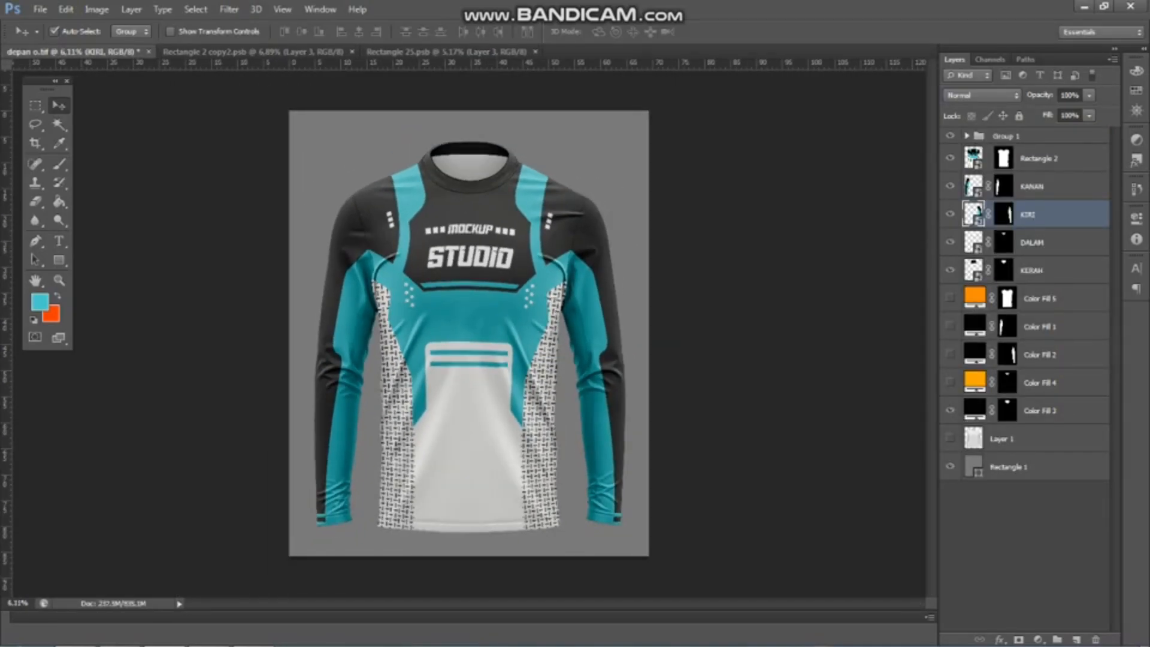
left_click(950, 467)
left_click(950, 467)
double_click(973, 467)
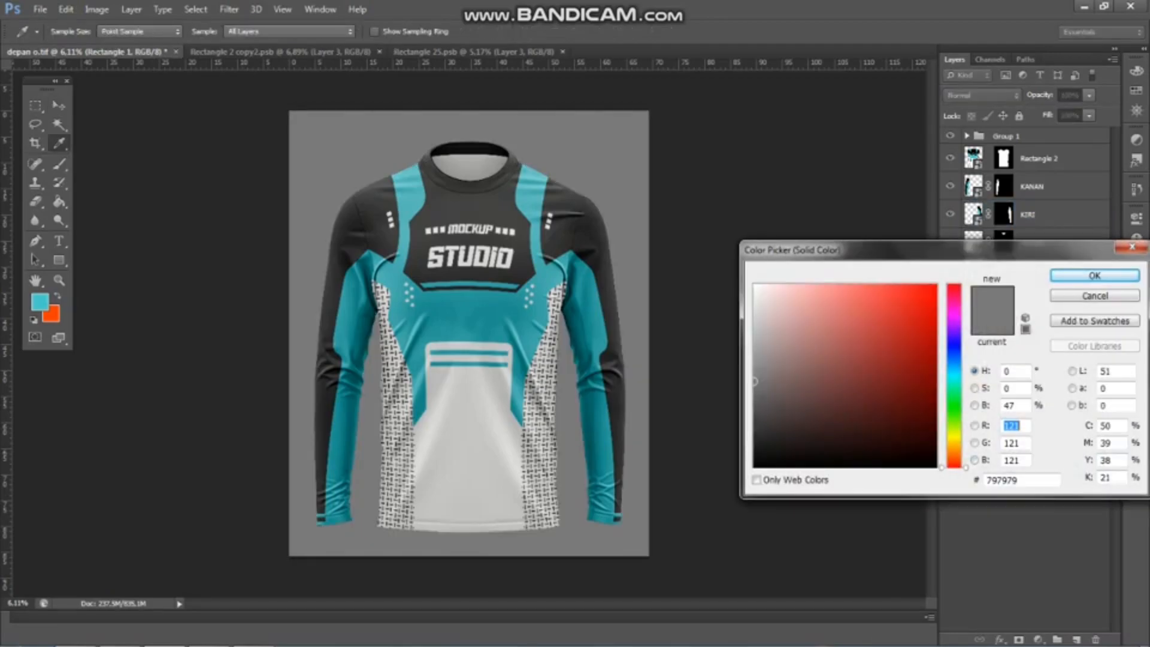
type("177")
key("Return")
scroll(469, 333, "up", 2)
scroll(469, 333, "down", 2)
scroll(469, 333, "up", 1)
Step: Open 6.png from the MOKEUP BAHAN folder and copy its vertical MOCKUP STUDIO lettering into Rectangle 2 copy2.psb
left_click(280, 52)
scroll(469, 333, "up", 1)
left_click(40, 9)
left_click(48, 34)
double_click(359, 286)
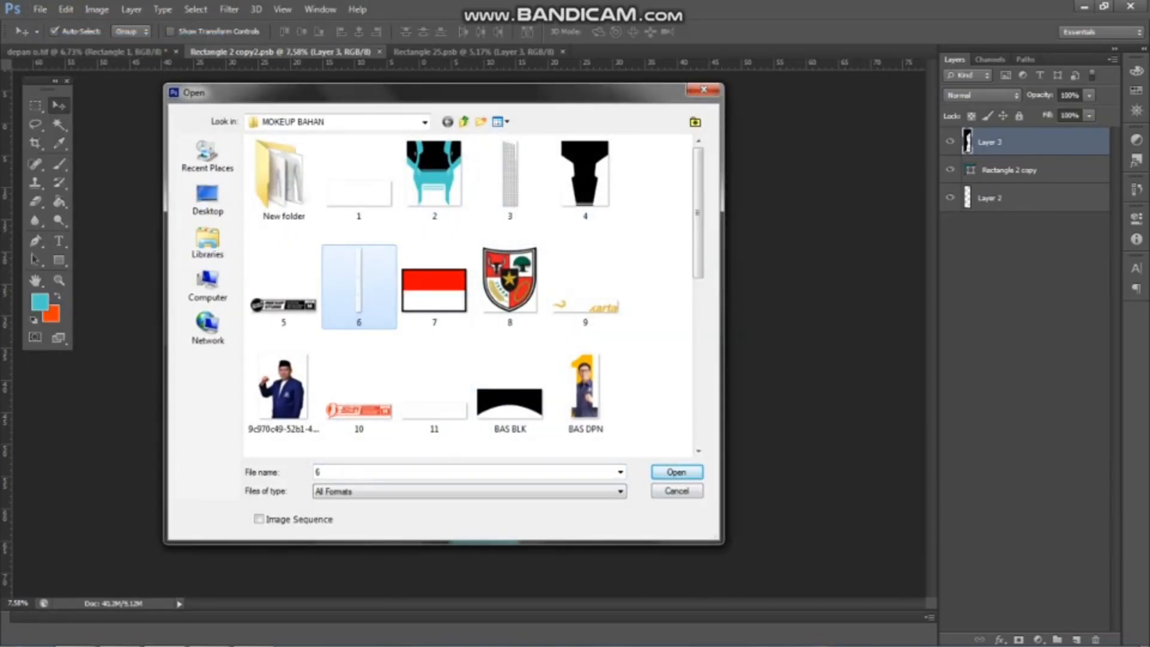
left_click_drag(484, 208, 469, 333)
Step: Position the lettering along the black left edge of Rectangle 2 copy2.psb, save it, and check the sleeve on the mockup
left_click_drag(439, 296, 439, 253)
scroll(457, 294, "up", 2)
left_click_drag(433, 213, 432, 209)
key("ctrl+s")
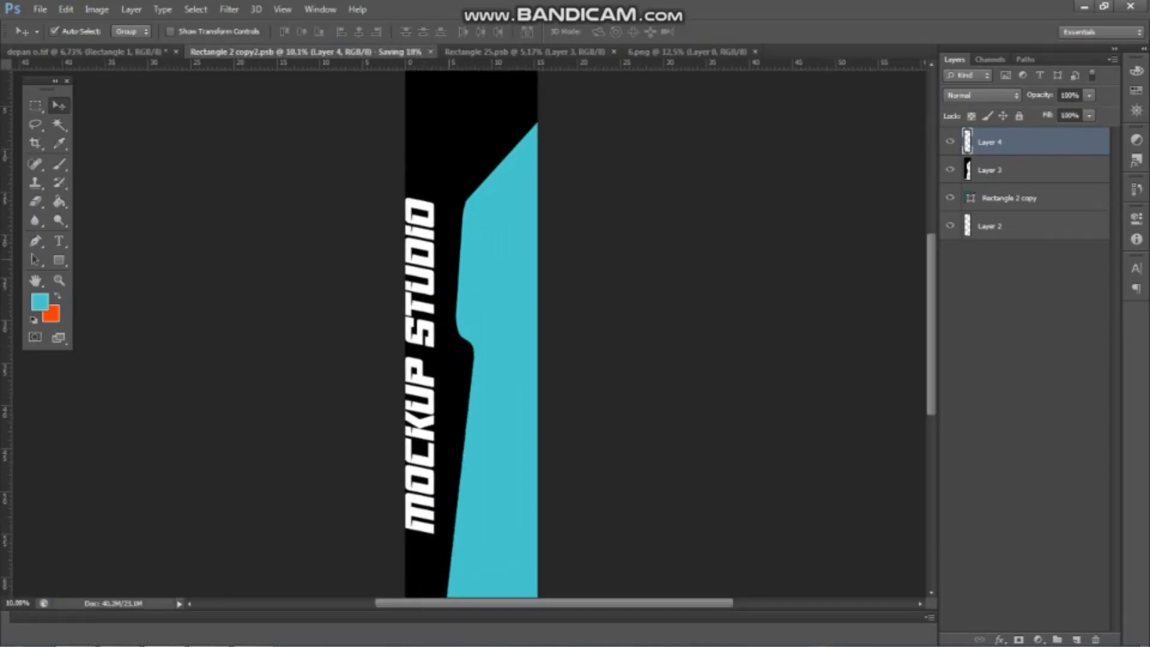
key("ctrl+shift+Tab")
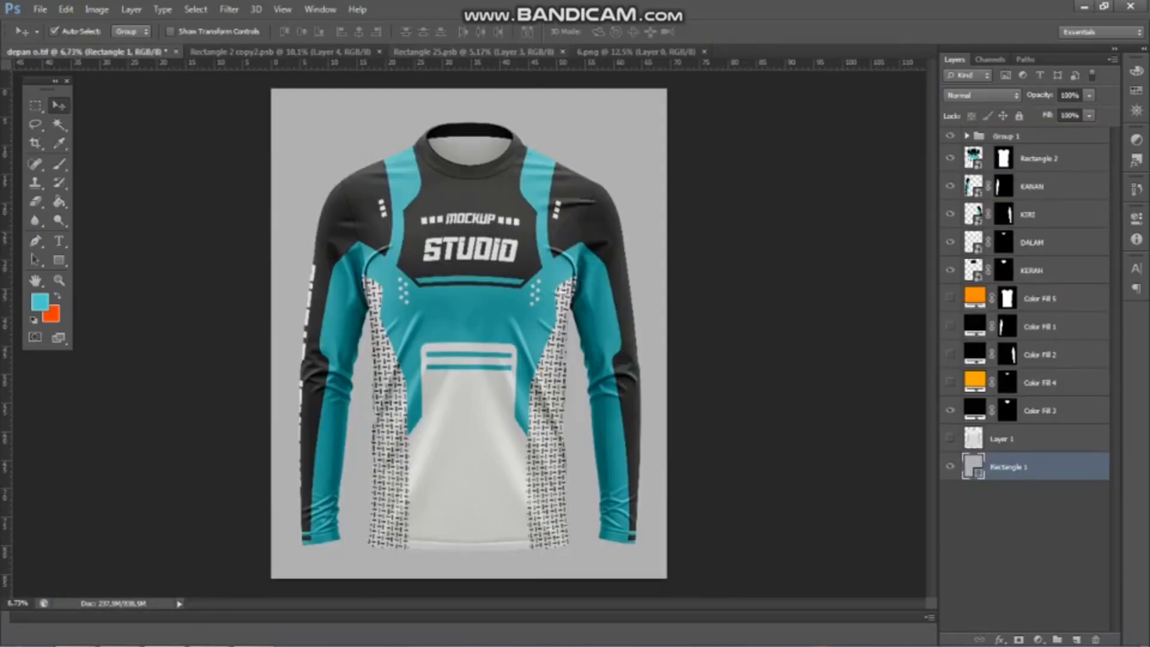
Step: Shift the lettering inward from the left edge of Rectangle 2 copy2.psb, save again, and check it on the mockup
left_click(360, 52)
scroll(457, 300, "up", 2)
left_click_drag(442, 312, 456, 311)
key("ctrl+s")
key("ctrl+shift+Tab")
scroll(329, 300, "down", 2)
scroll(329, 299, "up", 3)
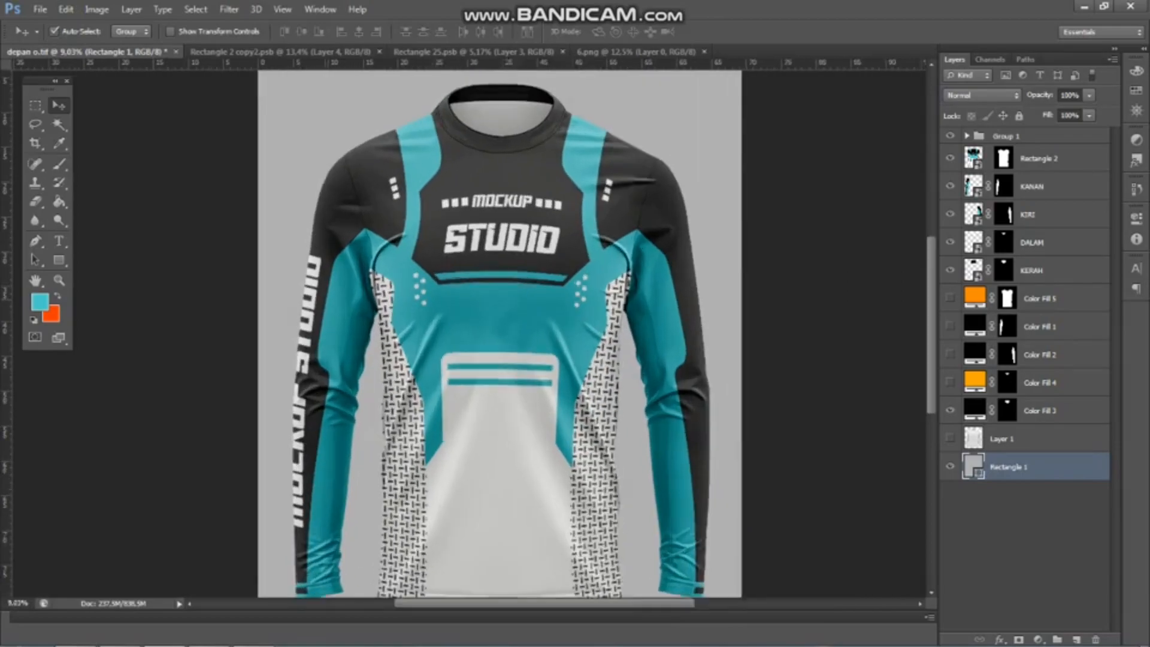
scroll(329, 299, "down", 3)
Step: Copy the MOCKUP STUDIO lettering into Rectangle 25.psb, place it in the black strip above the cuff stripes, and save
key("ctrl+Tab")
key("ctrl+Tab")
key("ctrl+shift+Tab")
left_click_drag(437, 370, 486, 413)
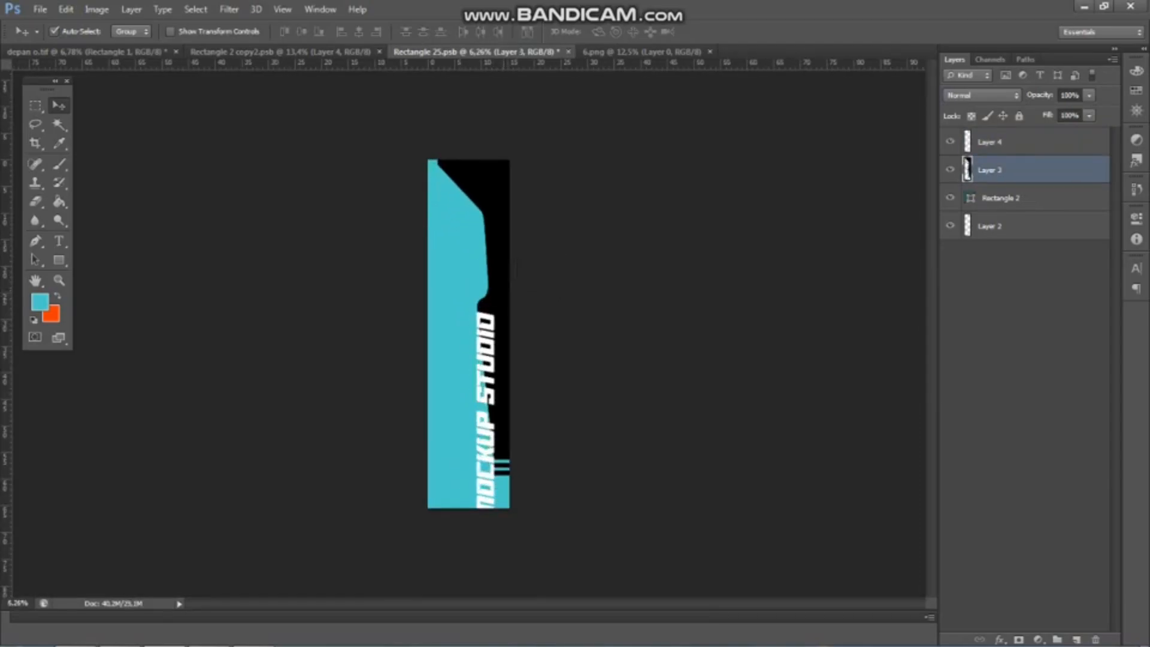
key("ctrl+plus")
left_click_drag(508, 264, 517, 224)
key("ctrl+s")
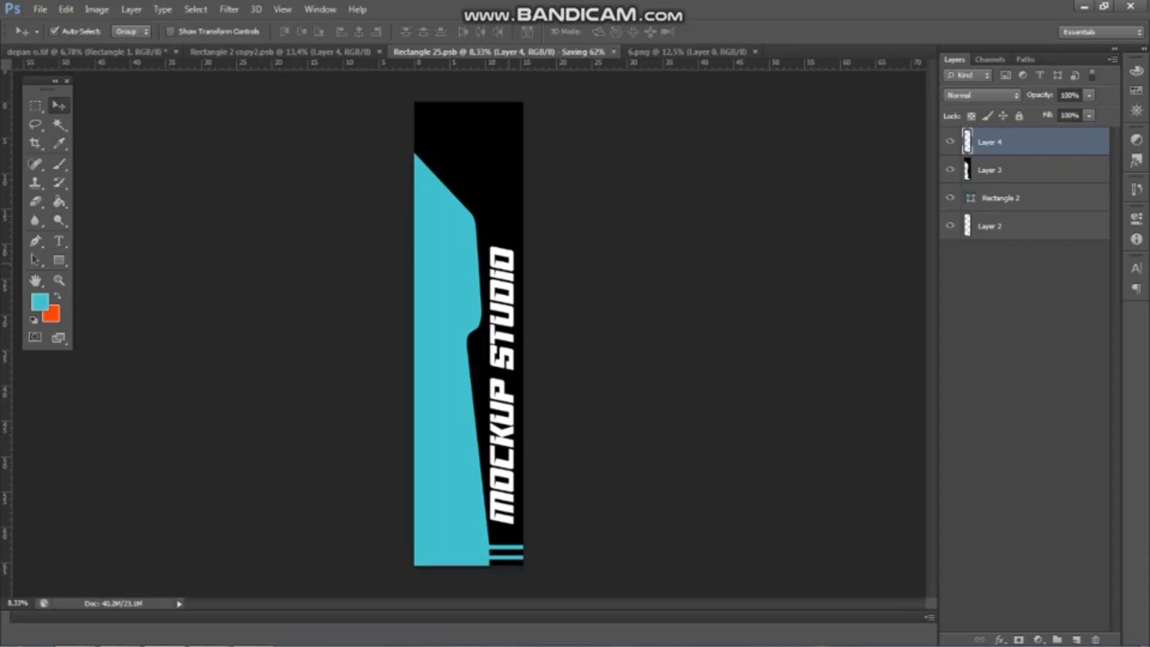
key("ctrl+shift+Tab")
key("ctrl+shift+Tab")
scroll(469, 264, "up", 1)
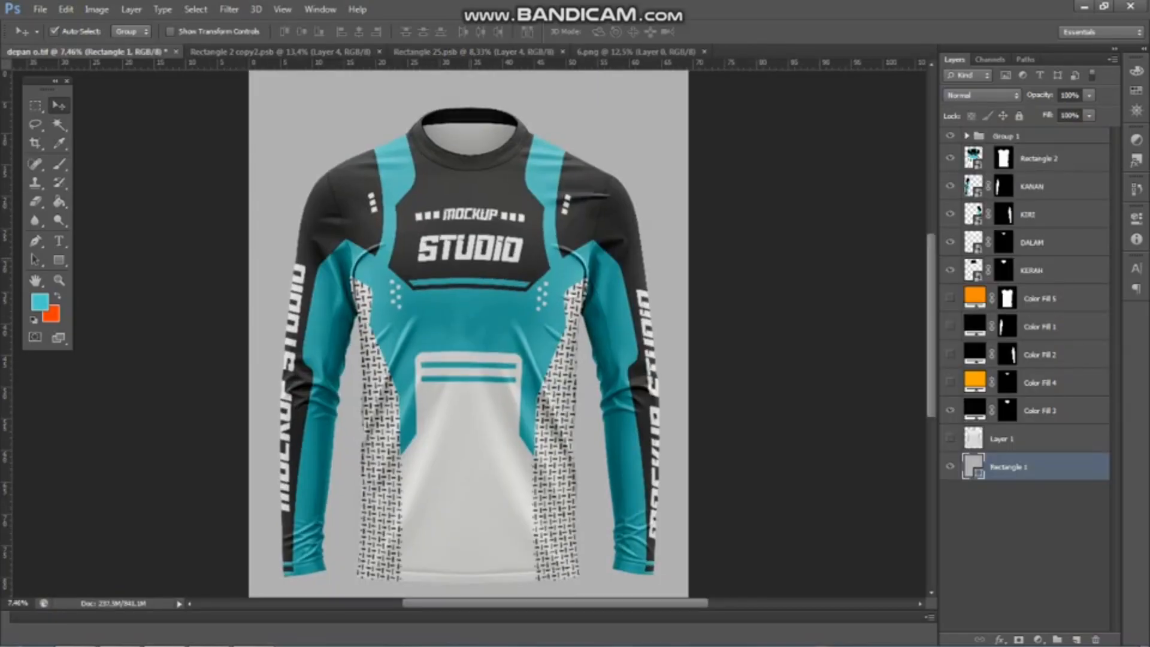
scroll(469, 264, "down", 1)
Step: Raise the MOCKUP STUDIO lettering along the black strip in Rectangle 25.psb and start a free transform on it
left_click(474, 52)
scroll(491, 295, "up", 2)
left_click_drag(518, 236, 519, 181)
key("ctrl+t")
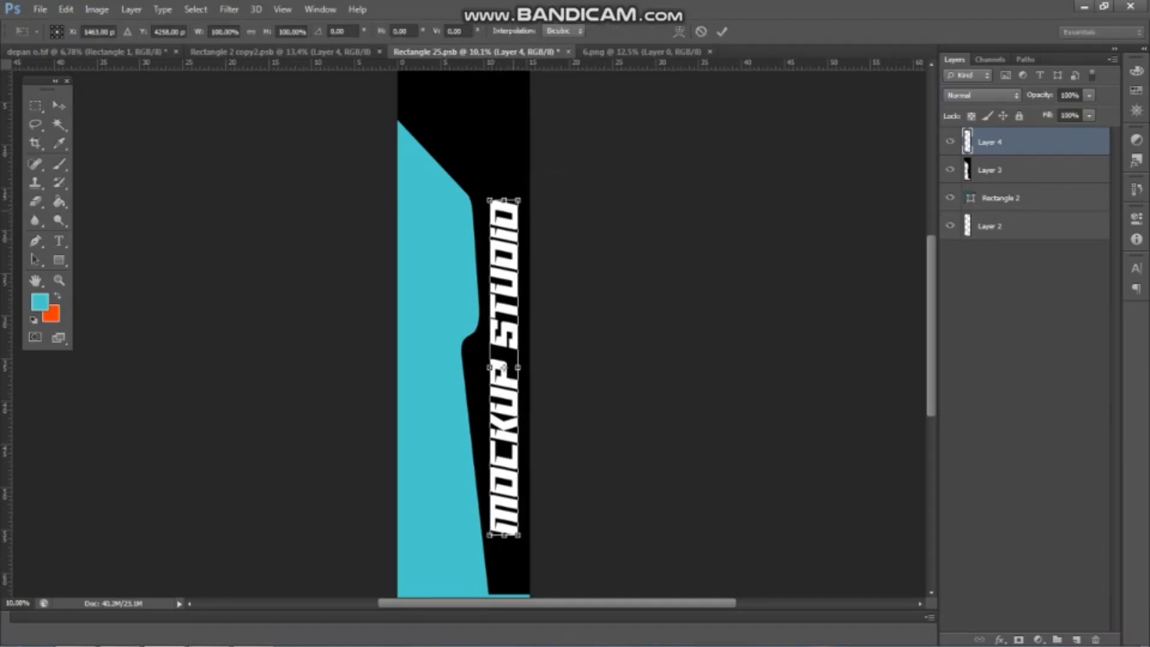
Step: Try a 90° clockwise rotation of the lettering and undo it
right_click(513, 212)
left_click(565, 390)
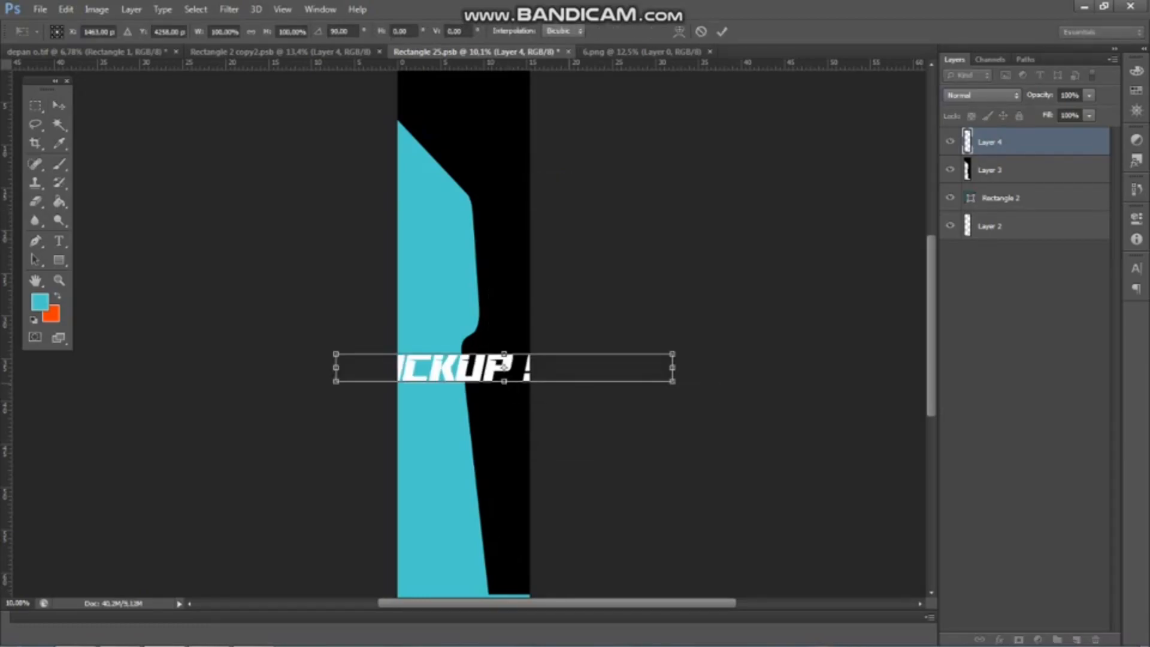
key("ctrl+s")
key("Escape")
key("ctrl+z")
Step: Rotate the lettering 180° so it reads downward, save Rectangle 25.psb, and check the sleeve on the mockup
right_click(504, 366)
left_click(558, 450)
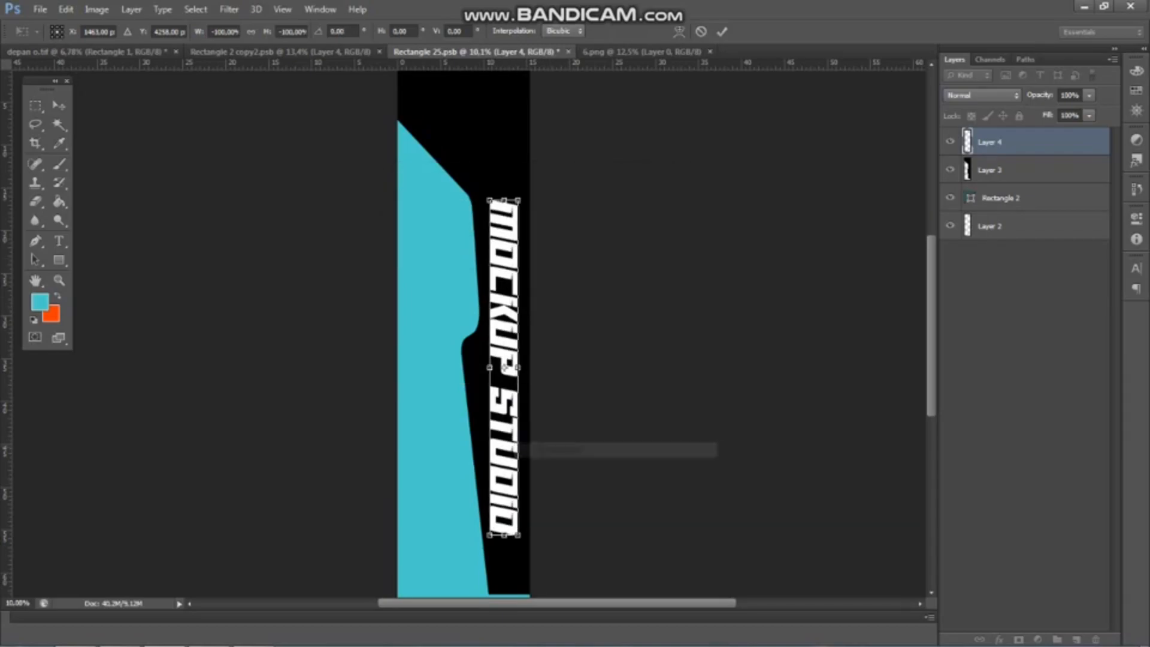
scroll(512, 337, "up", 1)
key("ctrl+s")
key("Return")
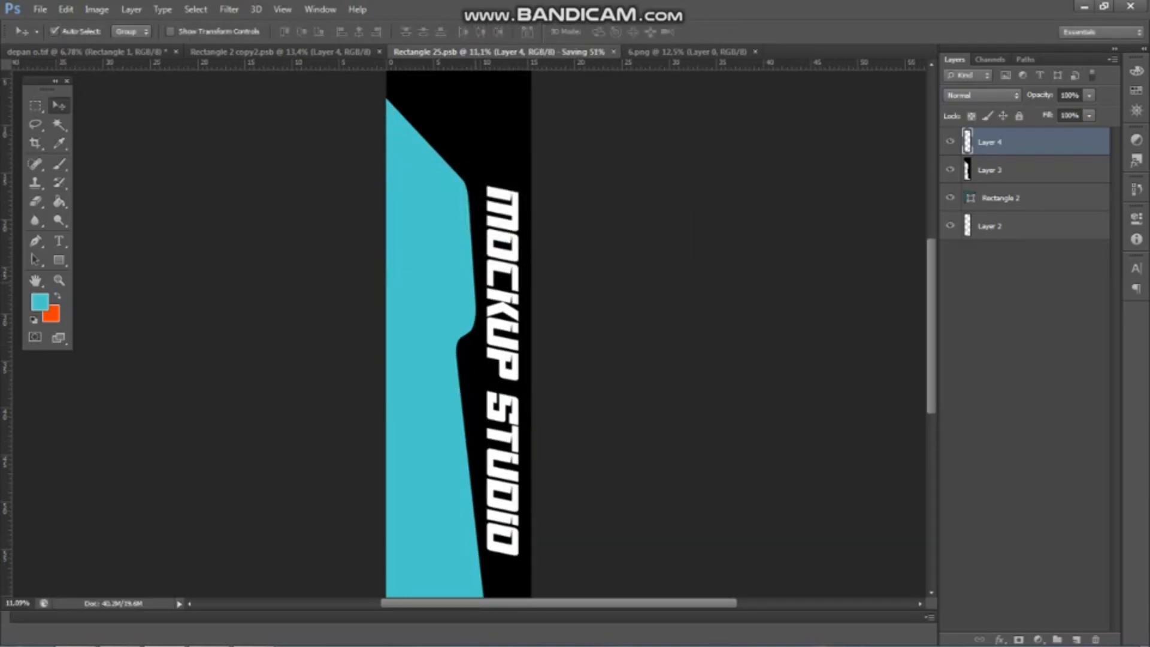
left_click(87, 51)
scroll(469, 333, "down", 1)
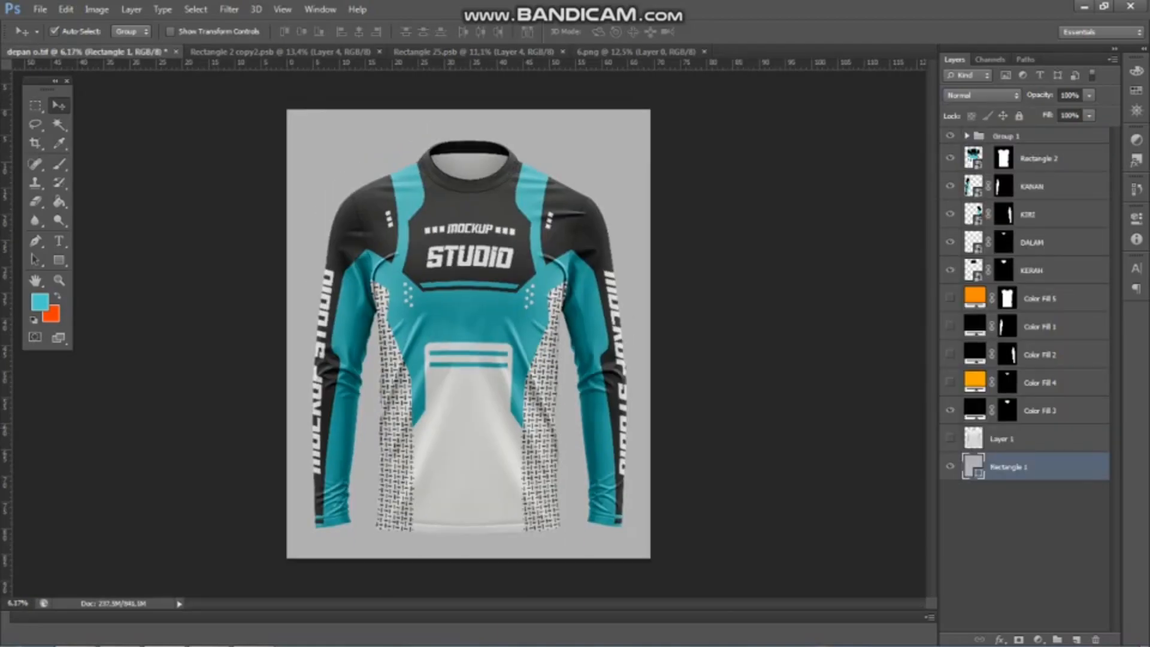
scroll(469, 334, "up", 3)
Step: Move the lettering slightly lower in Rectangle 25.psb, save it, and review both sleeves on the mockup
left_click(478, 52)
scroll(509, 386, "up", 1)
left_click_drag(509, 371, 509, 390)
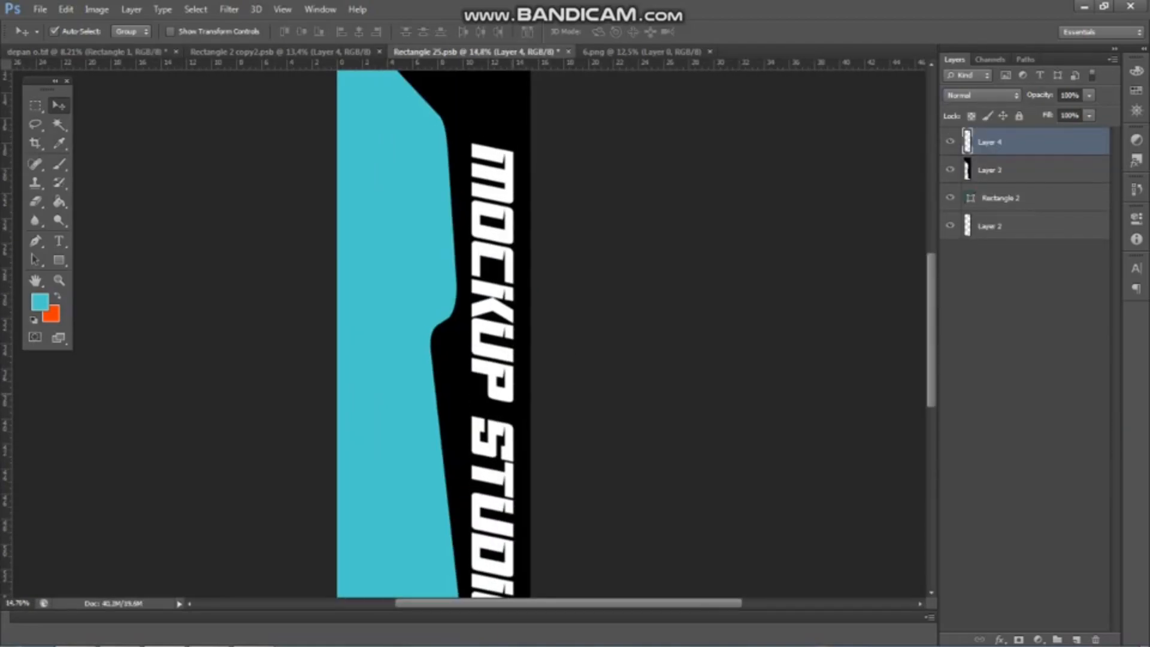
key("ctrl+s")
left_click(87, 52)
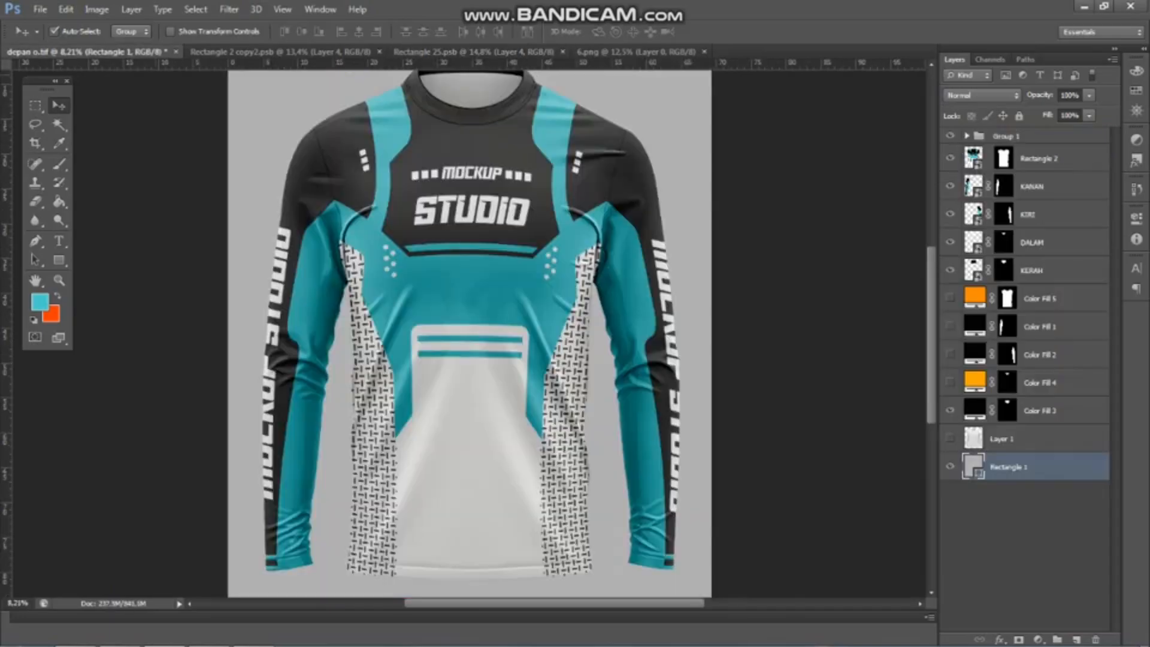
scroll(469, 334, "down", 4)
scroll(468, 333, "up", 4)
Step: Hide the Rectangle 1 background and inspect the shirt against transparency
left_click(950, 466)
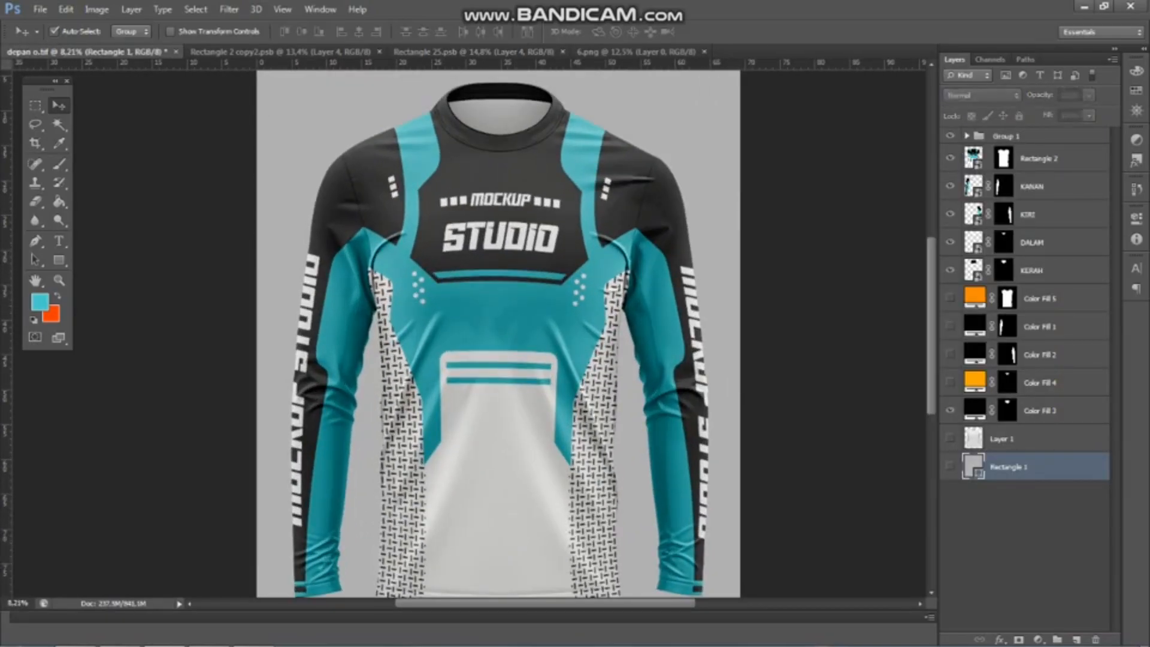
scroll(469, 333, "down", 3)
scroll(468, 334, "up", 2)
scroll(468, 334, "down", 1)
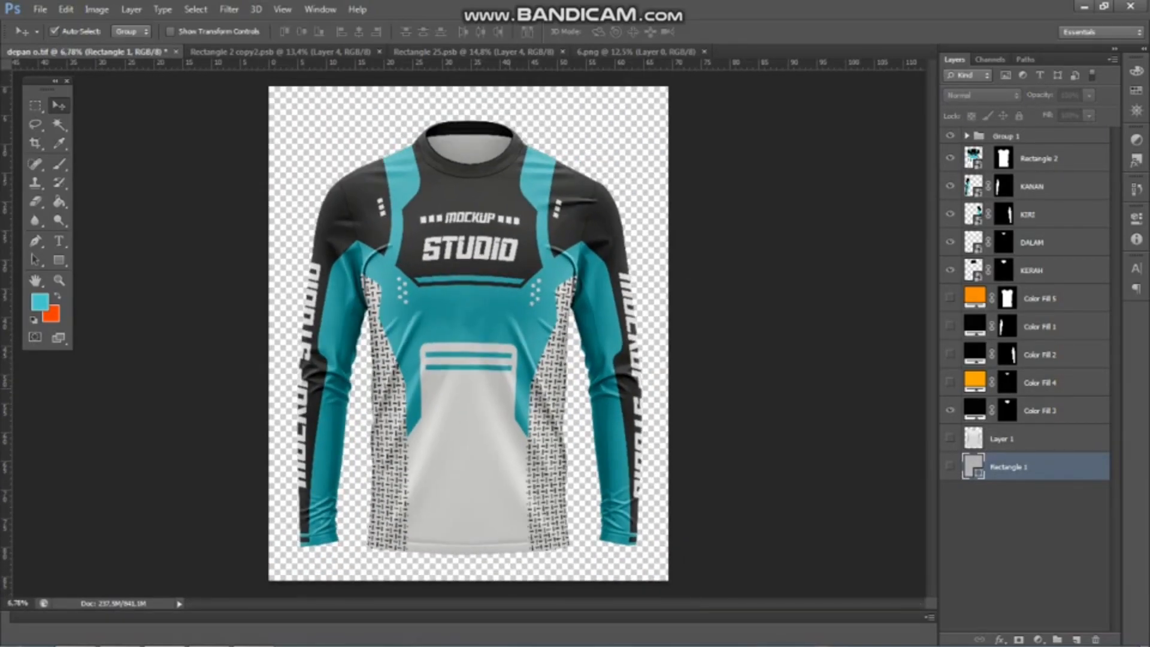
scroll(468, 334, "up", 1)
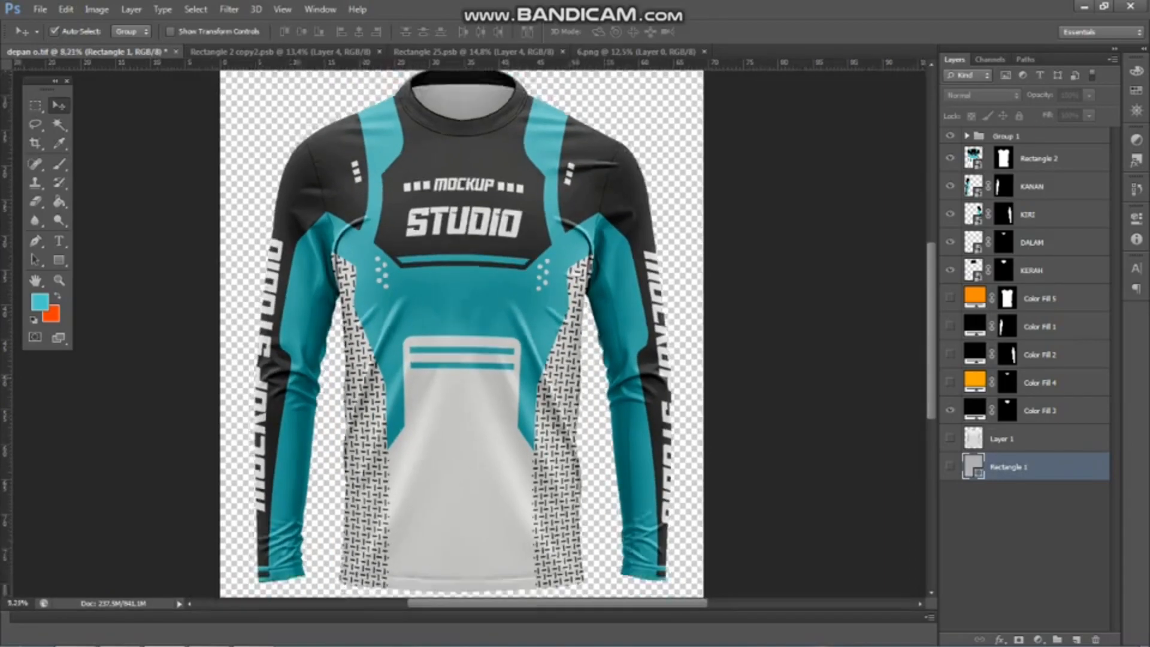
Step: Close 6.png, Rectangle 25.psb and Rectangle 2 copy2.psb, keeping only the shirt mockup open
left_click(705, 52)
left_click(562, 52)
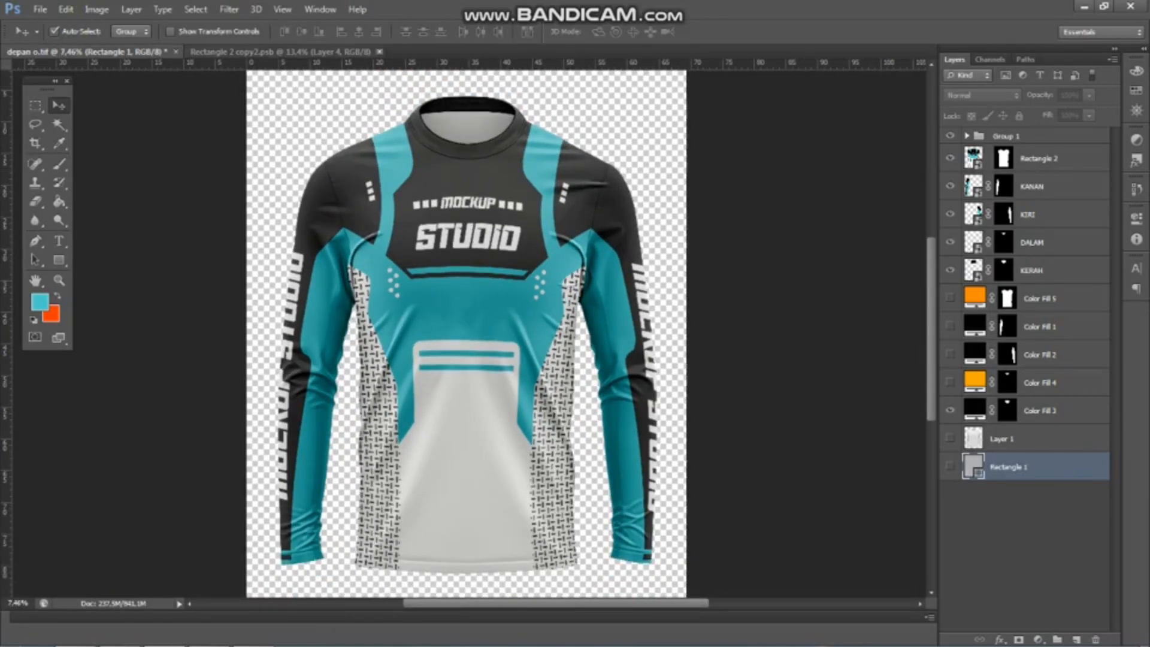
left_click(379, 52)
Step: Show the Rectangle 1 background again and recolor it bright yellow, #e3fd04
left_click(950, 466)
double_click(973, 466)
left_click(763, 362)
left_click_drag(763, 361, 934, 287)
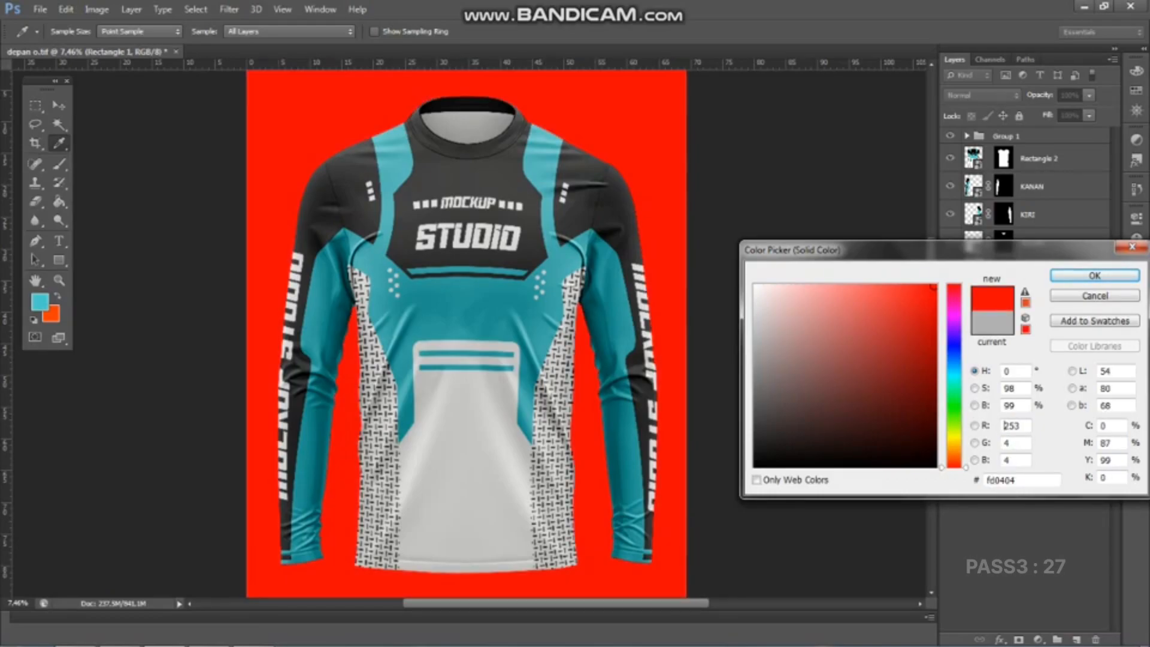
left_click_drag(954, 466, 954, 433)
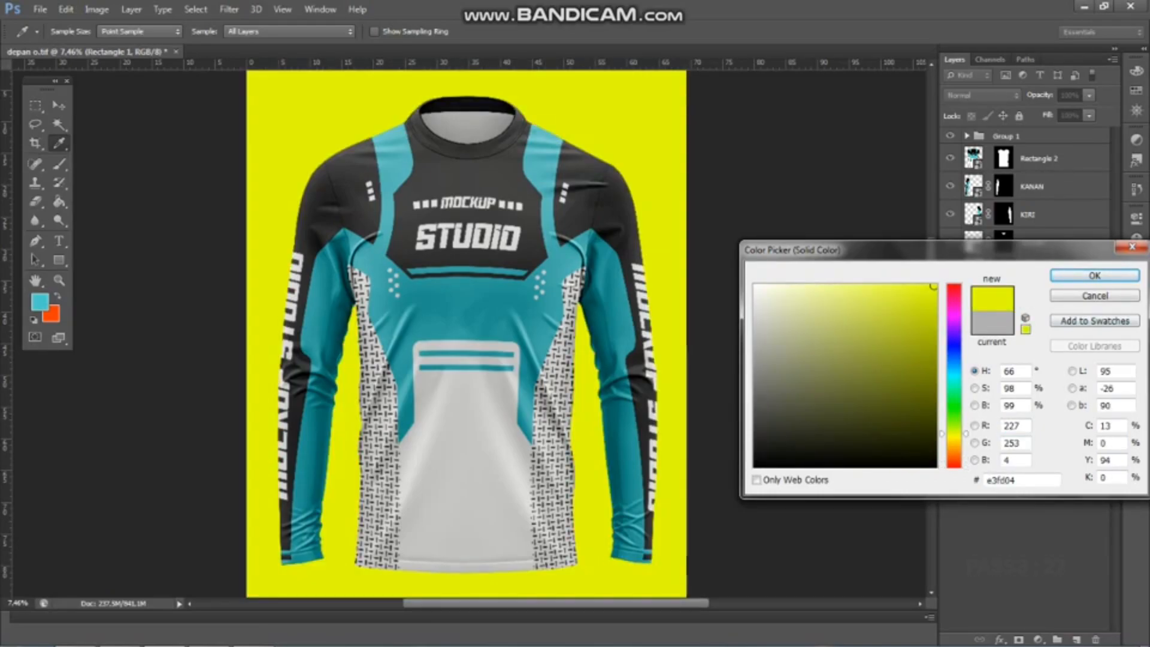
key("Return")
scroll(466, 333, "down", 1)
scroll(466, 334, "up", 1)
scroll(466, 333, "down", 1)
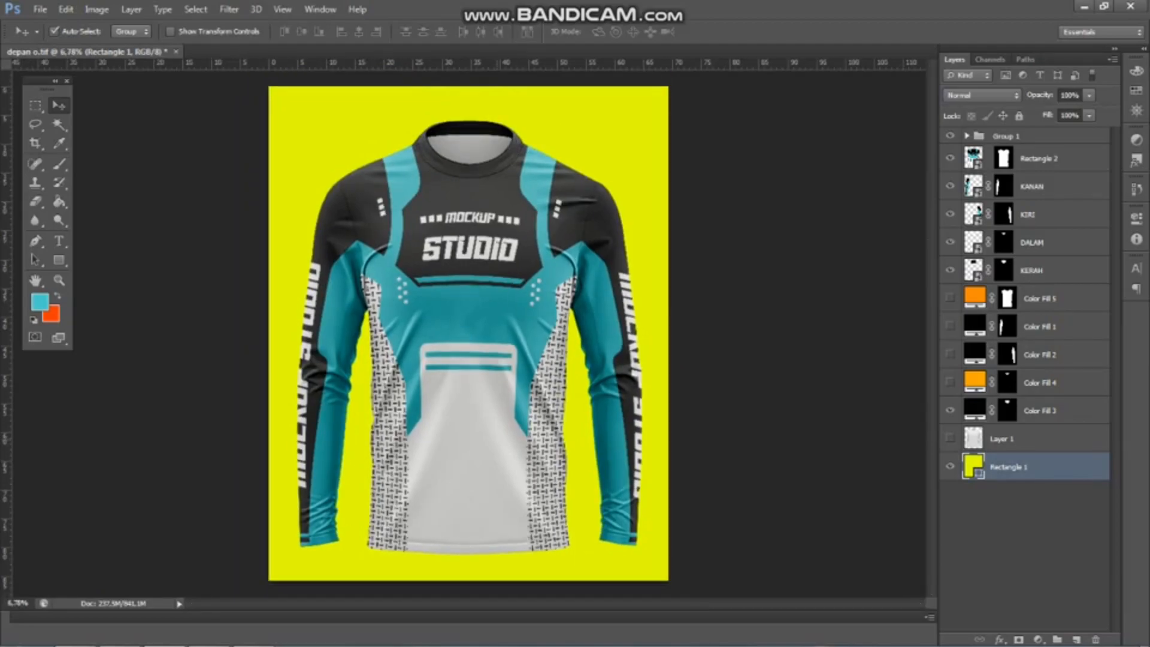
scroll(466, 334, "up", 1)
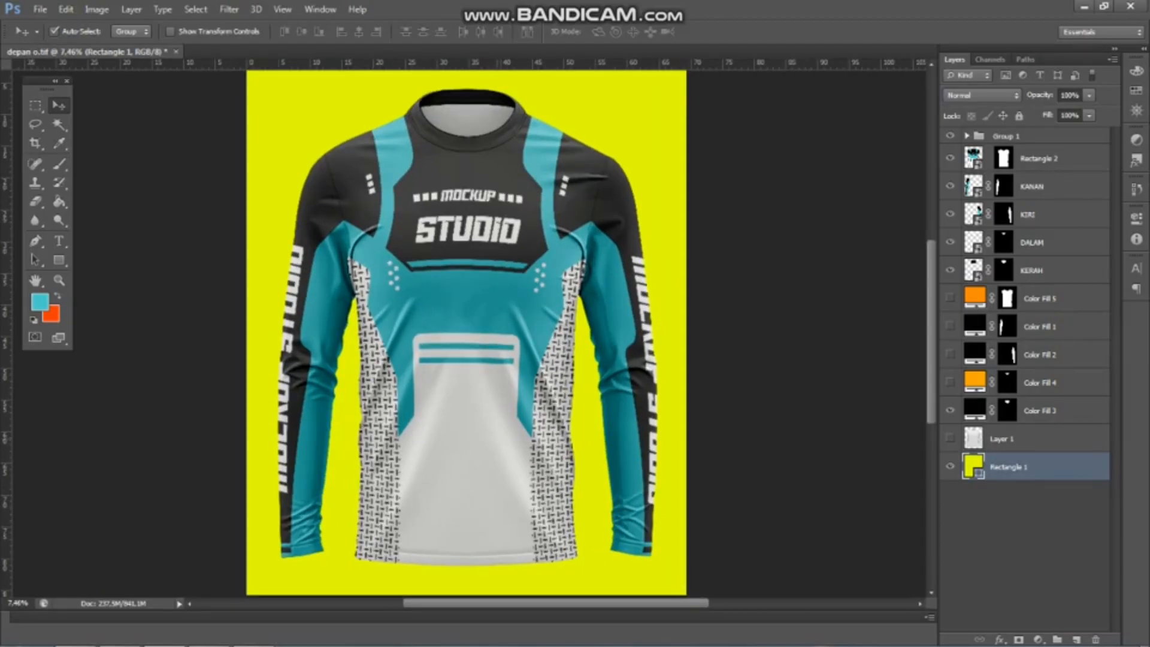
Step: Examine the warp mesh of the Rectangle 2 body panel around the torso and leave the warp as it is
left_click(1039, 158)
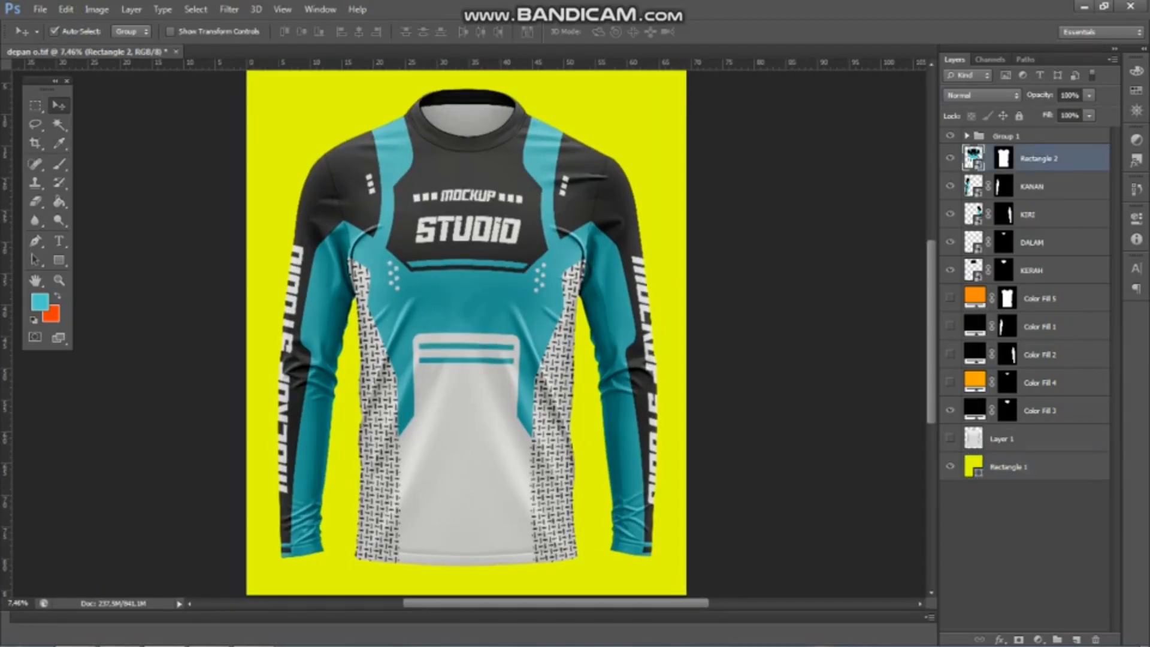
key("ctrl+t")
left_click(670, 31)
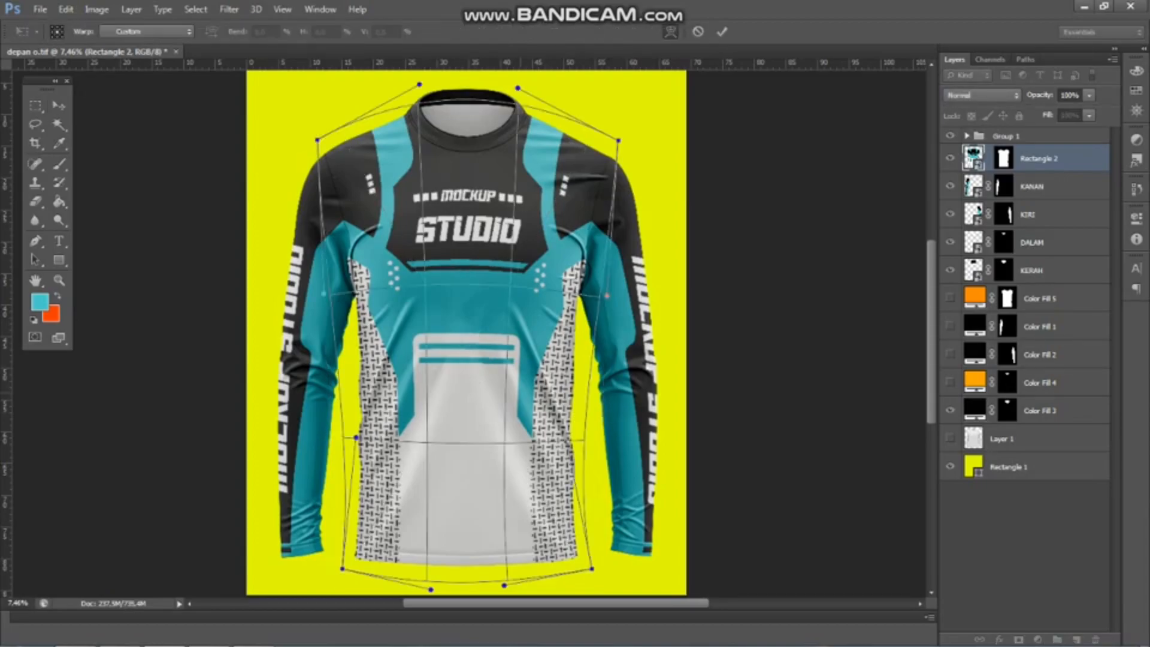
scroll(380, 428, "up", 2)
scroll(350, 439, "up", 1)
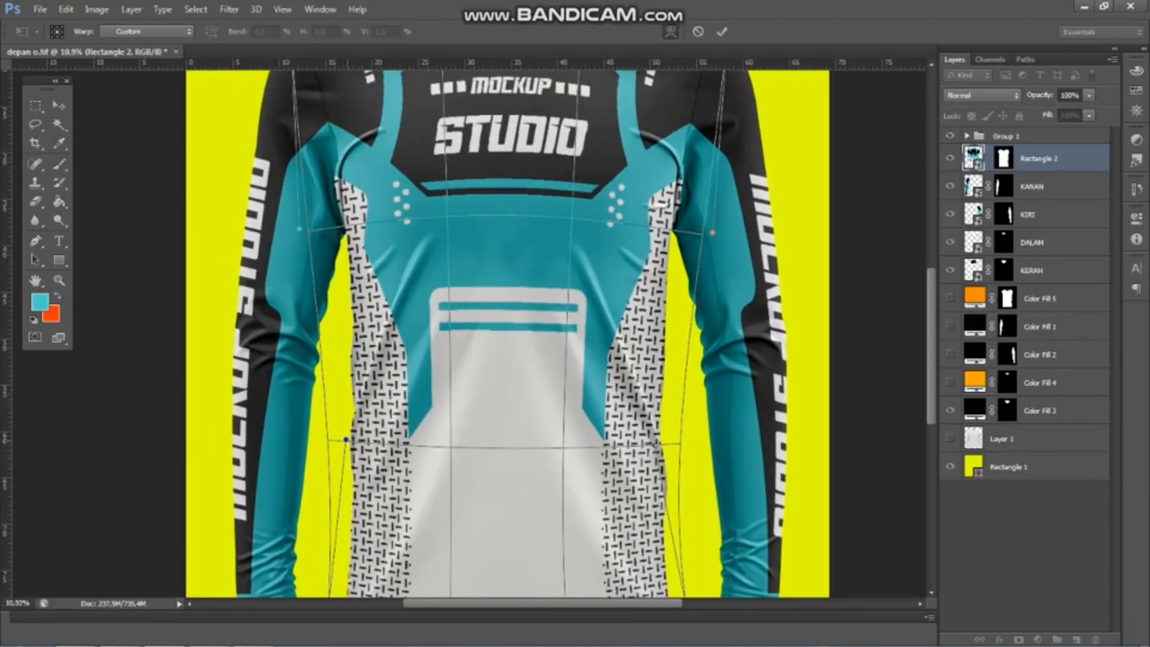
scroll(379, 437, "down", 2)
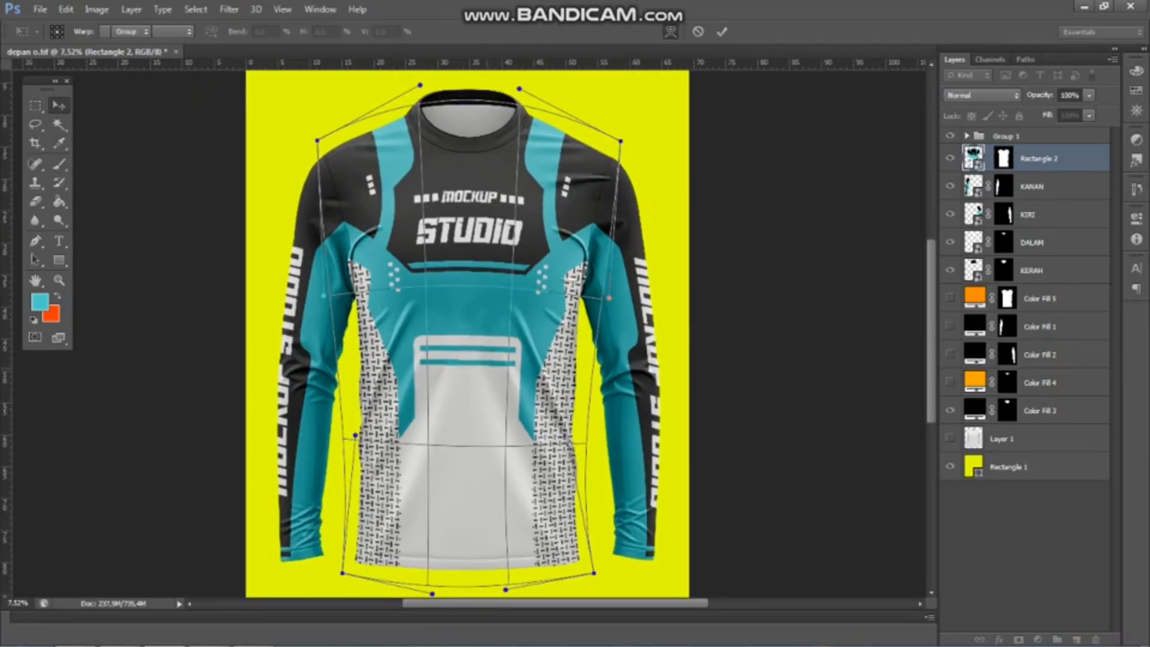
key("Return")
scroll(488, 223, "down", 1)
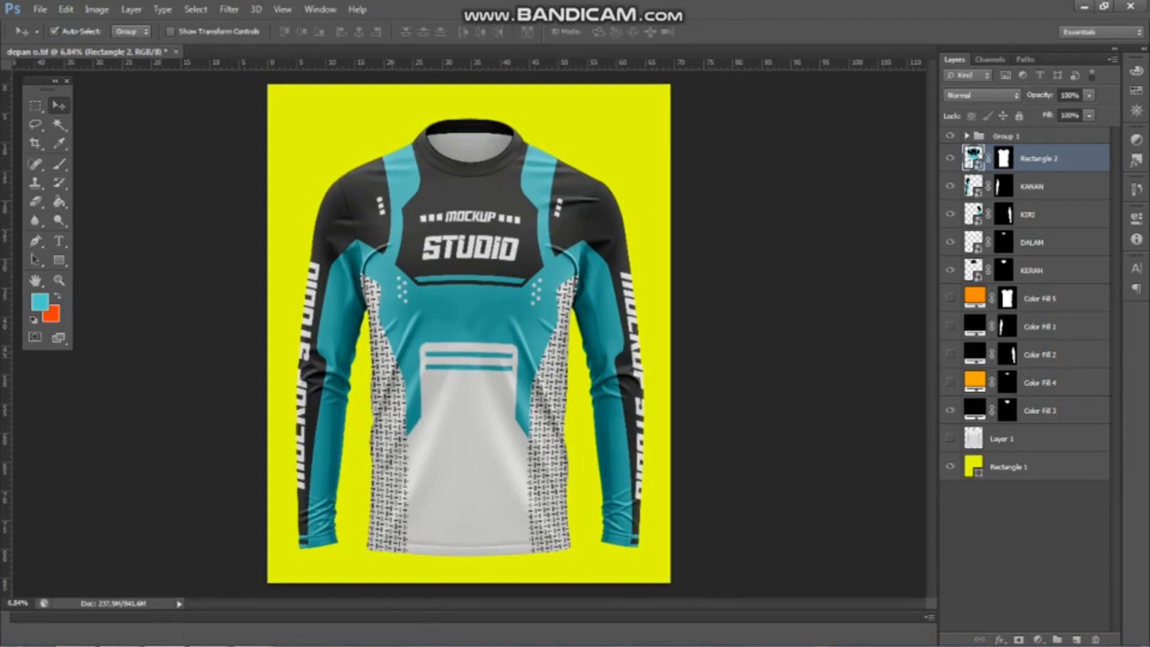
Step: Recolor the Rectangle 1 background a fully saturated golden yellow
double_click(973, 466)
left_click_drag(928, 293, 954, 439)
double_click(1004, 425)
type("18")
left_click(934, 287)
left_click(1094, 275)
Step: Inspect the finished shirt in full view and up close around the armhole seam, chest artwork and sleeve lettering
scroll(469, 333, "down", 3)
scroll(468, 334, "up", 2)
scroll(539, 156, "up", 10)
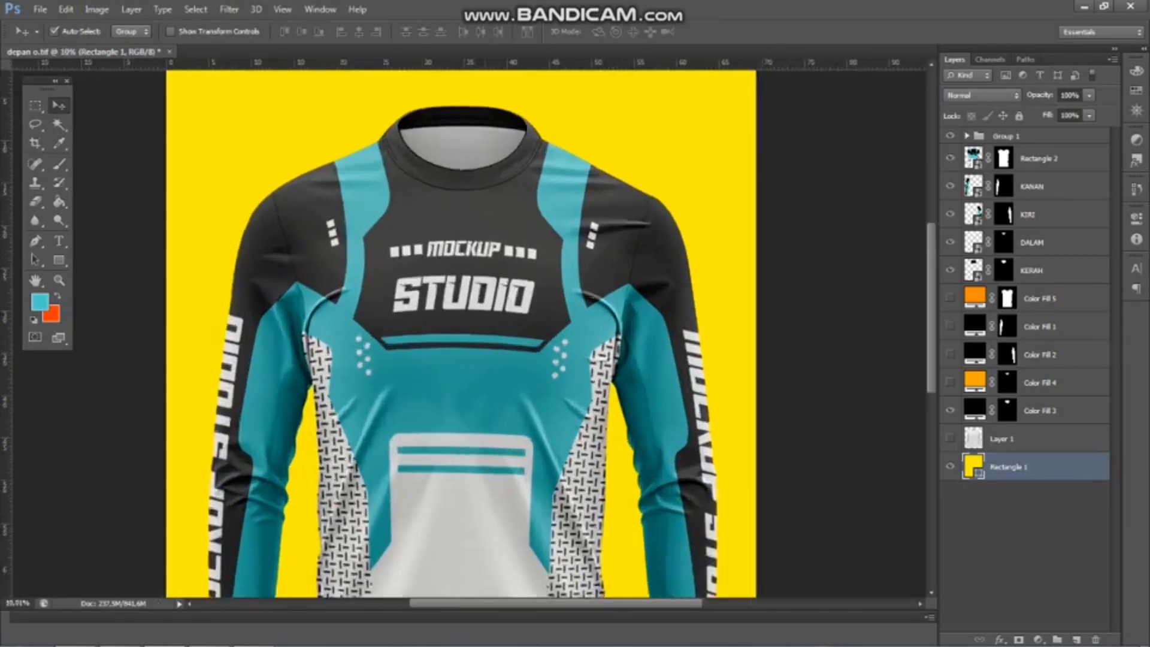
scroll(552, 246, "down", 3)
scroll(54, 449, "up", 4)
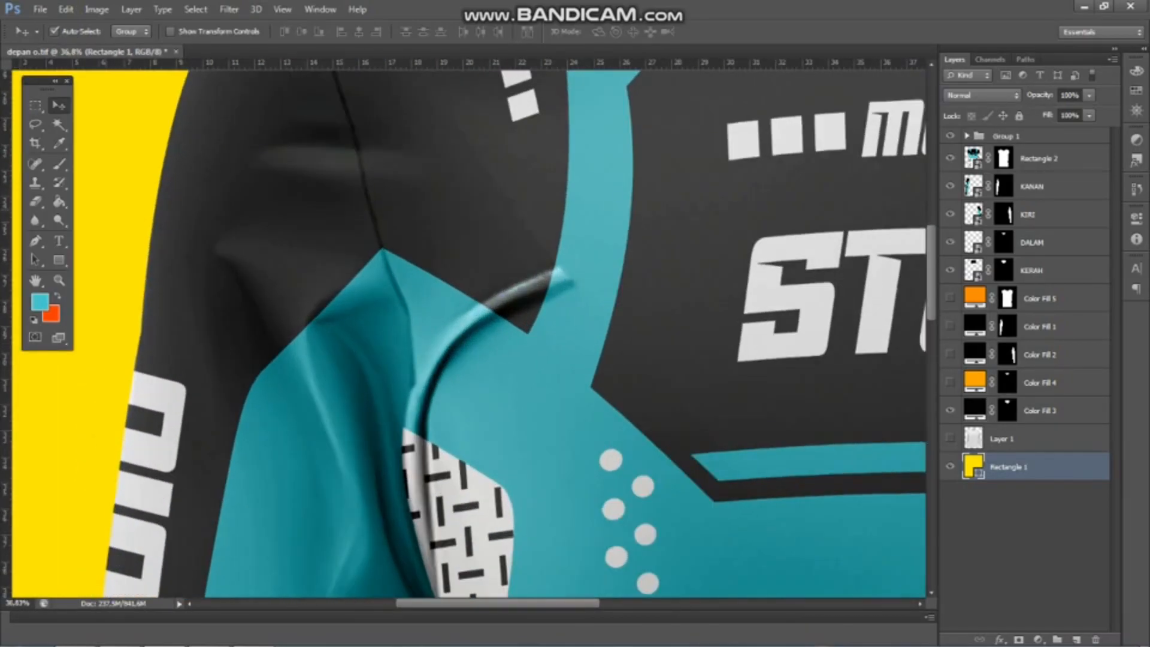
scroll(167, 297, "down", 5)
scroll(645, 360, "up", 4)
scroll(646, 360, "down", 6)
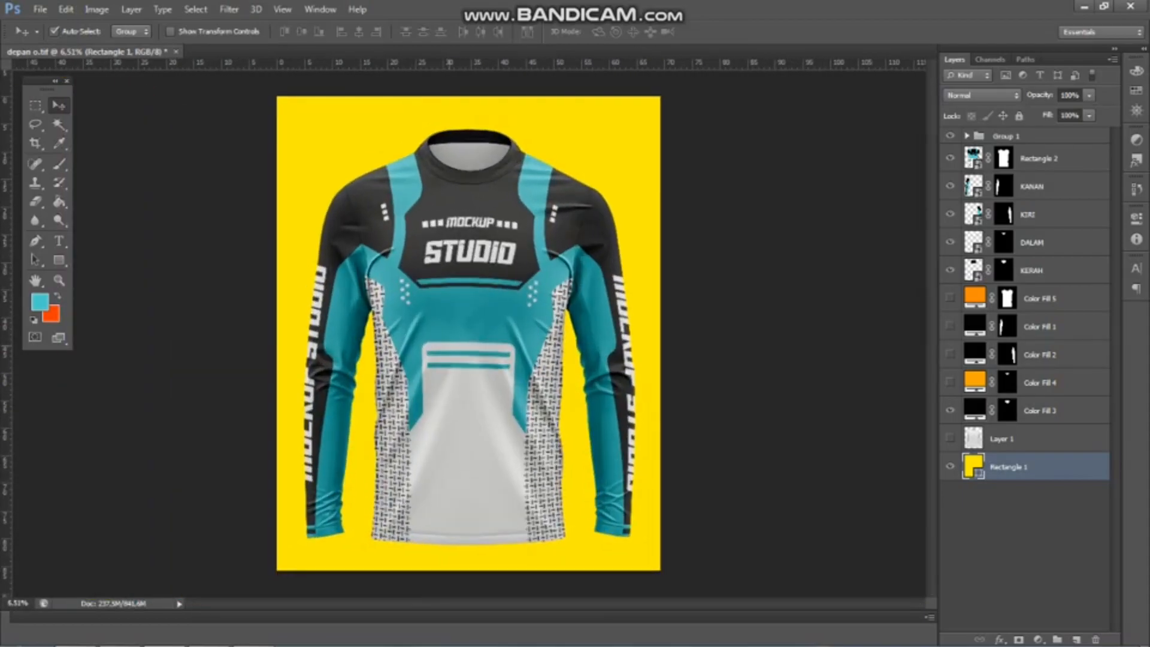
scroll(471, 333, "up", 1)
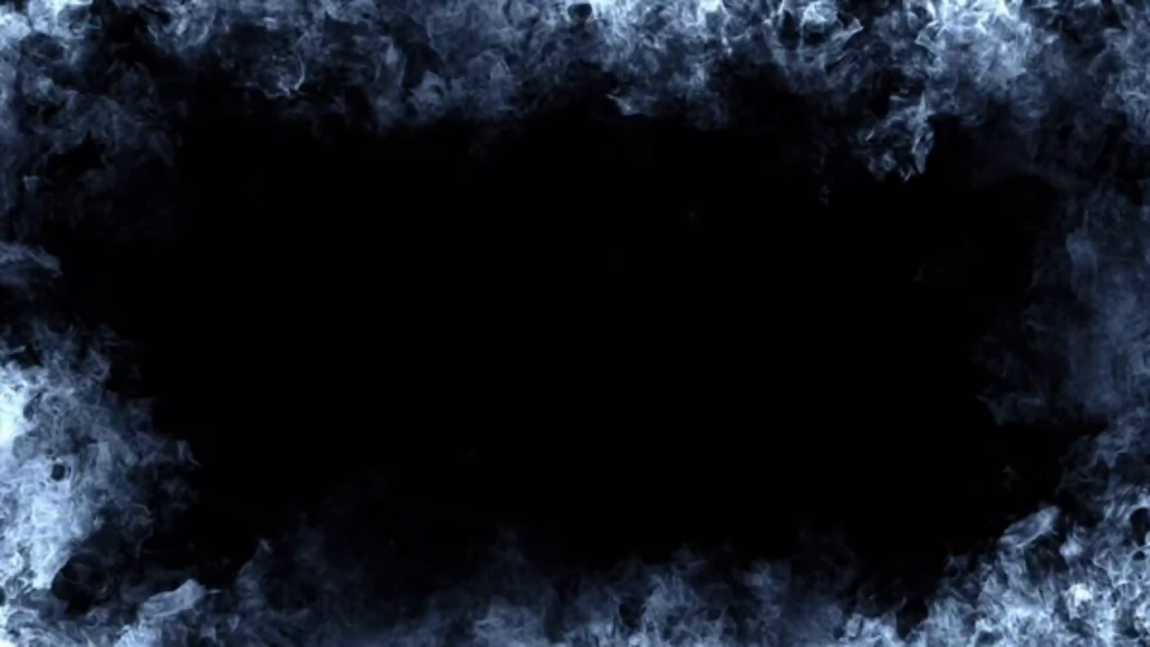